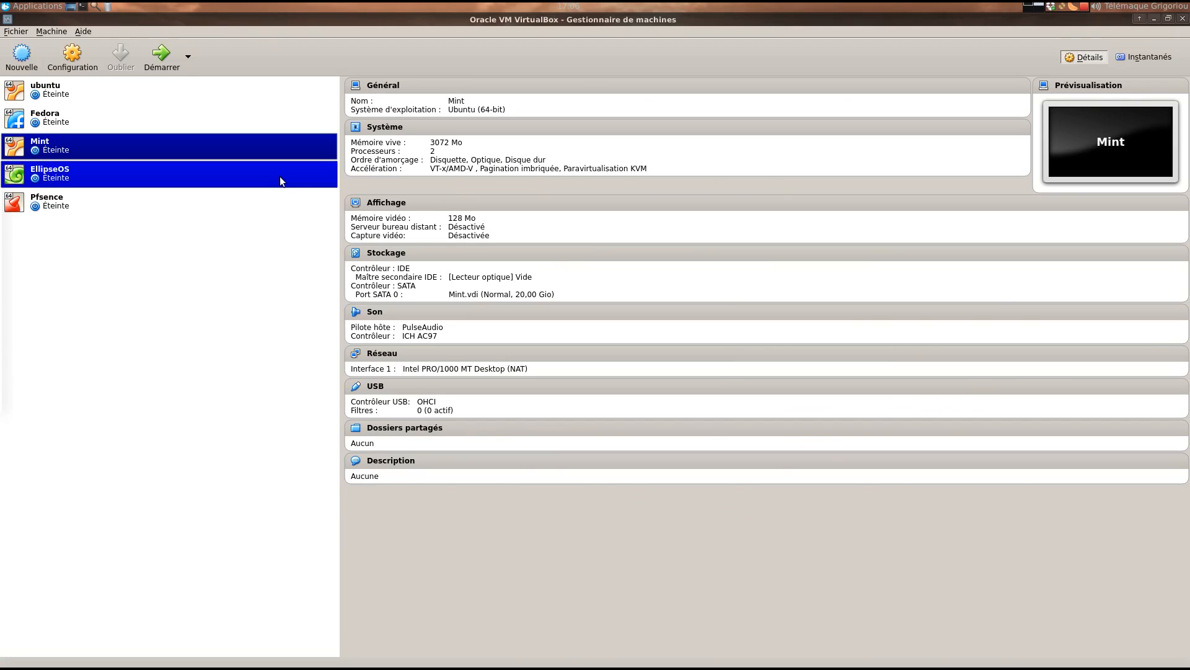
Start the Mint virtual machine, dismiss its desktop notification and close the Linux Mint welcome screen.
click(155, 69)
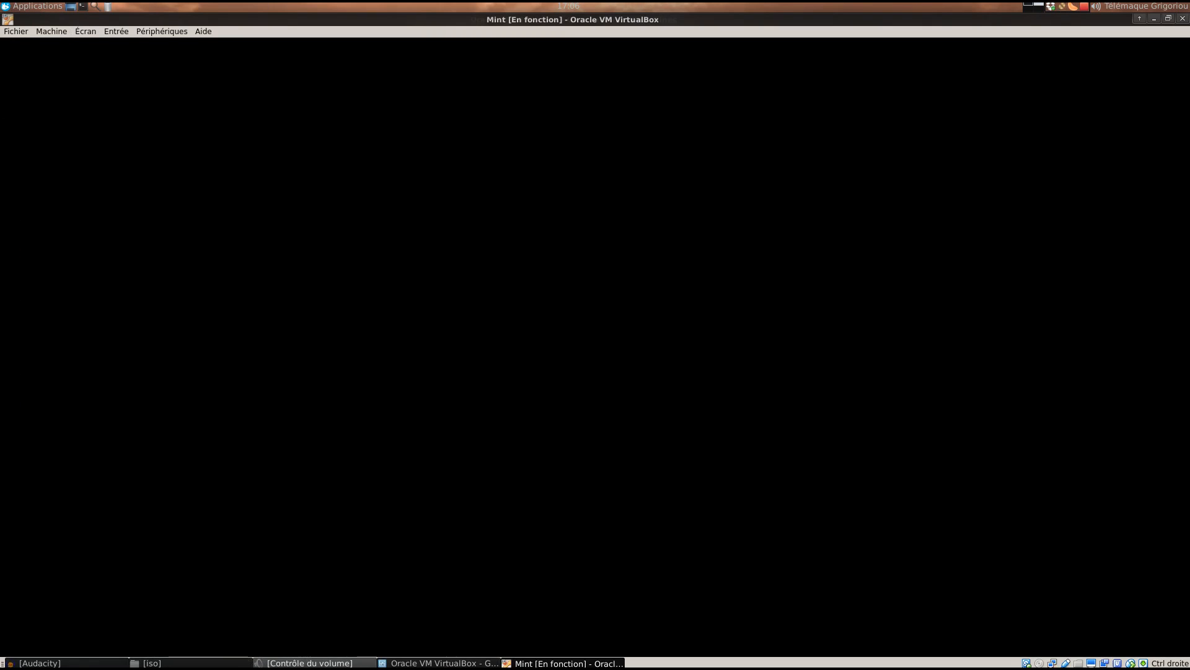
click(1036, 8)
click(1036, 4)
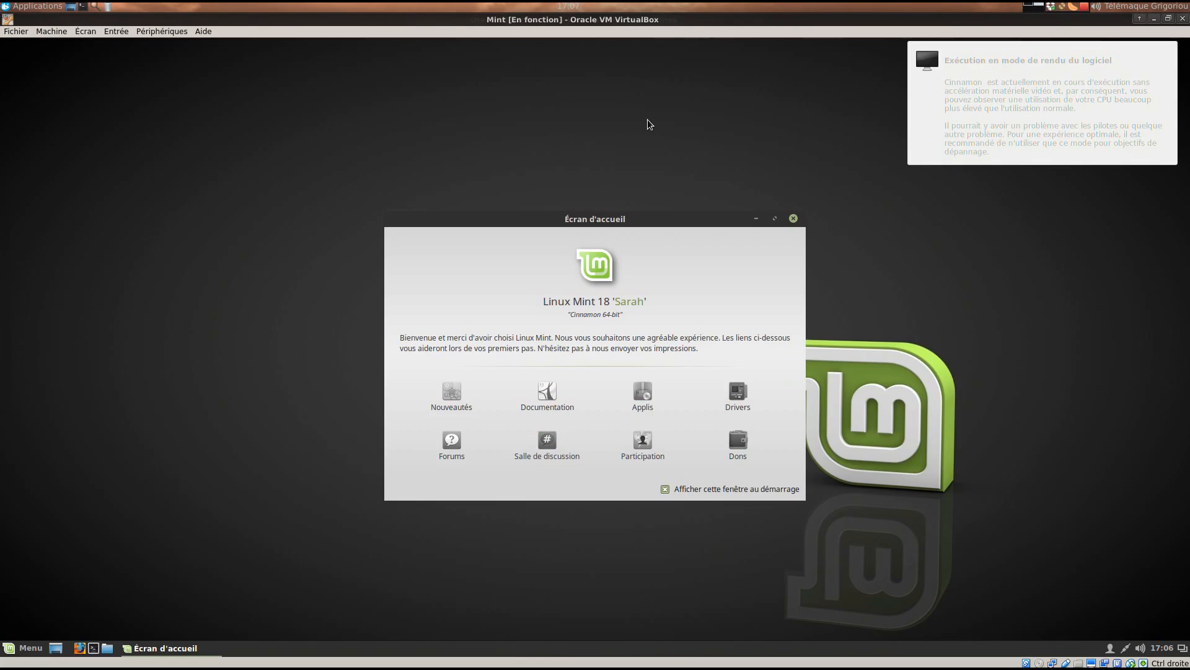
click(1055, 124)
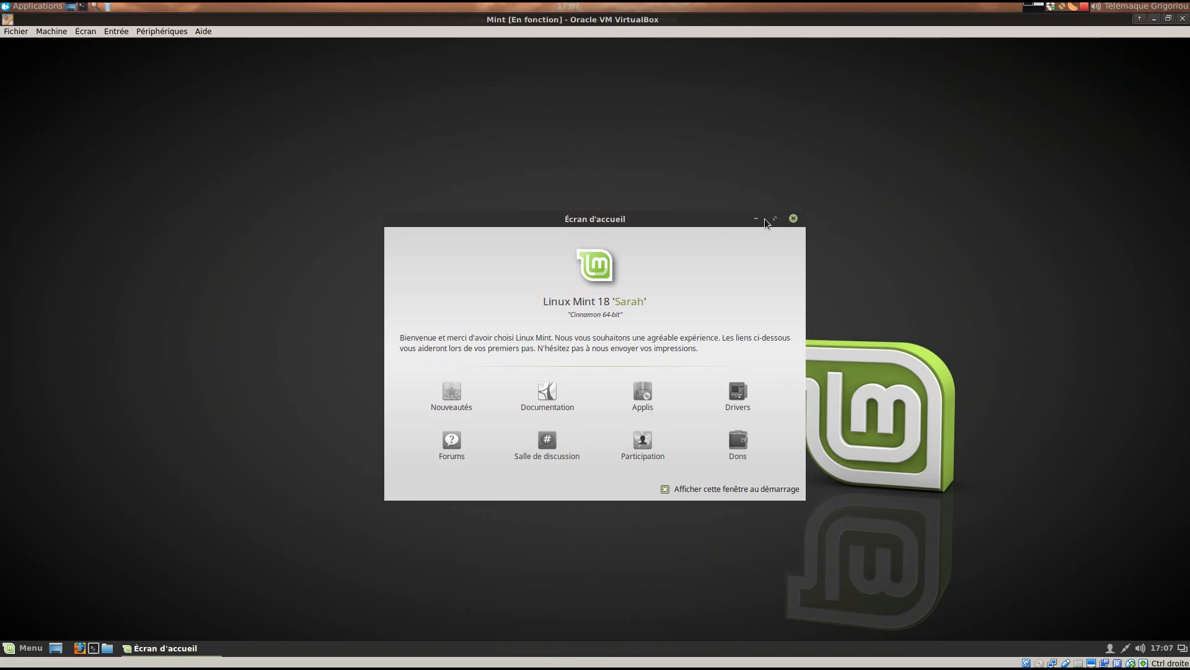
drag(713, 216, 576, 169)
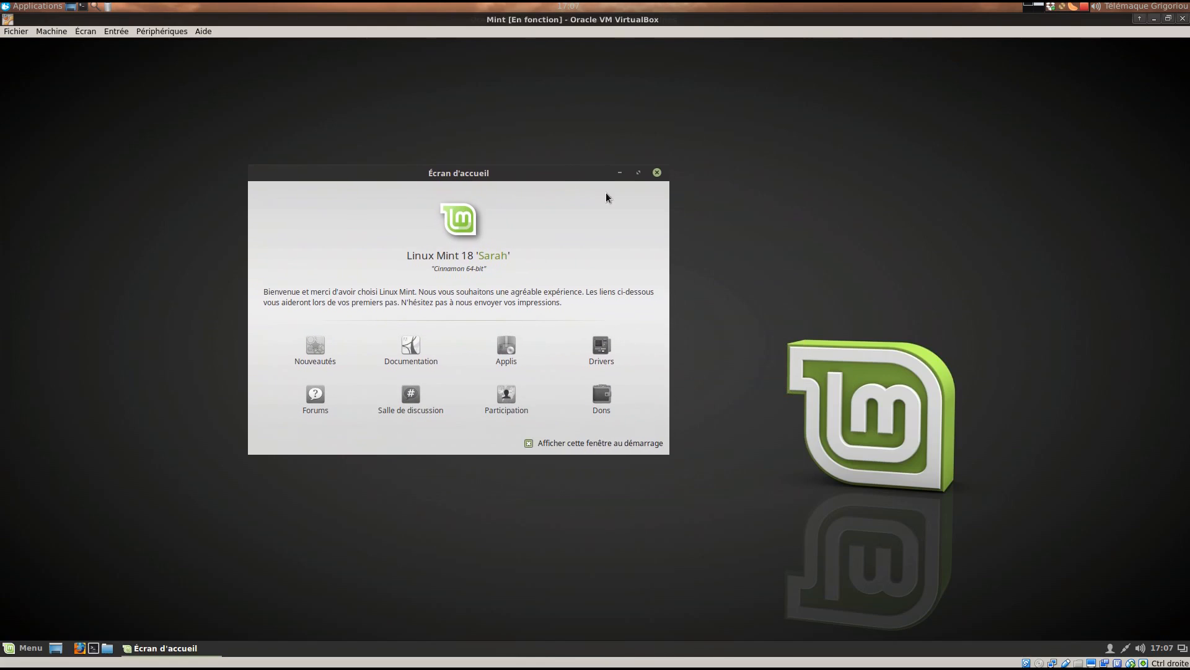
click(658, 171)
Open Firefox inside the Mint guest, un-maximize its window, and replace the start page with a new tab.
click(78, 649)
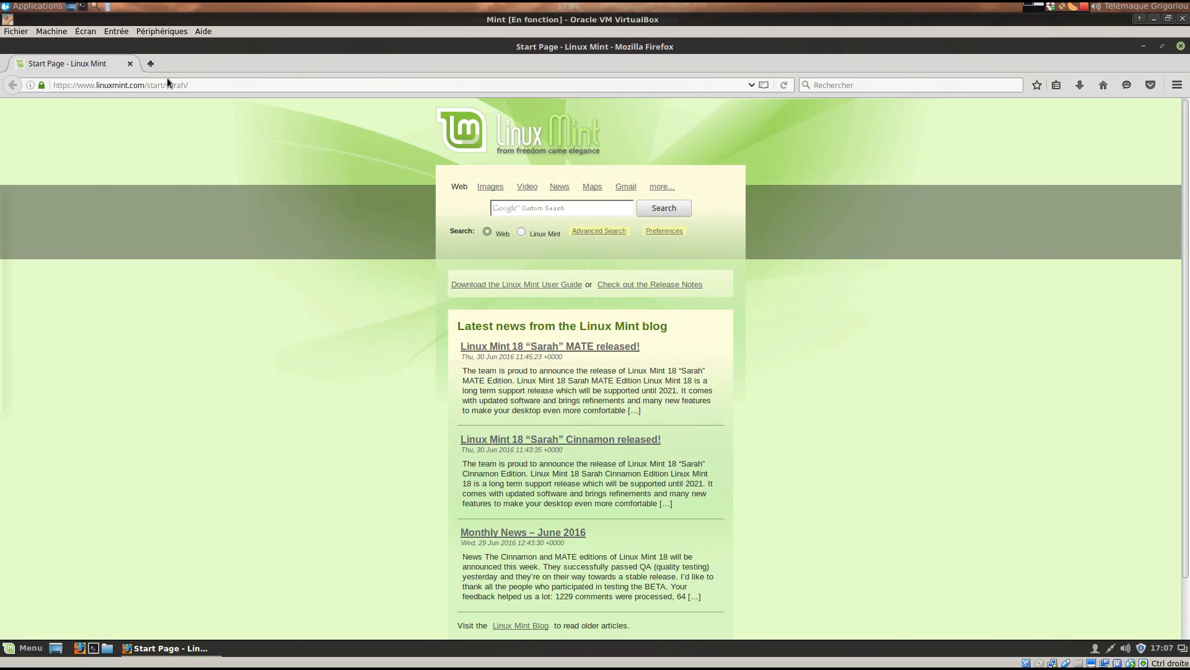
drag(543, 43, 434, 55)
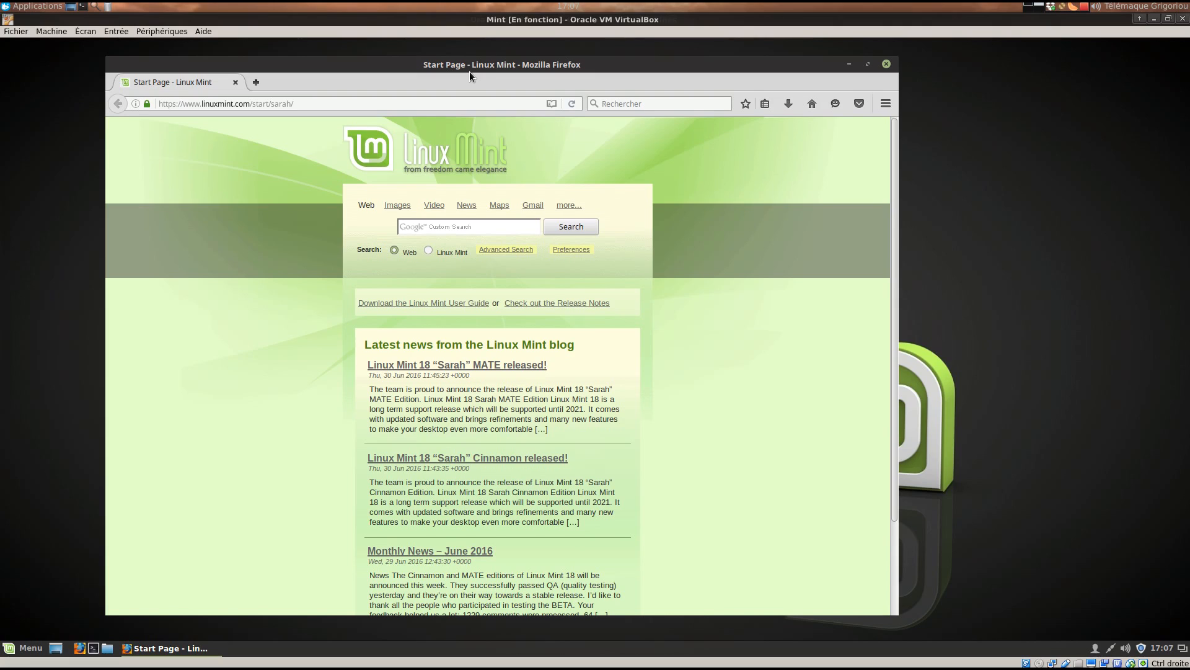
click(256, 82)
click(234, 82)
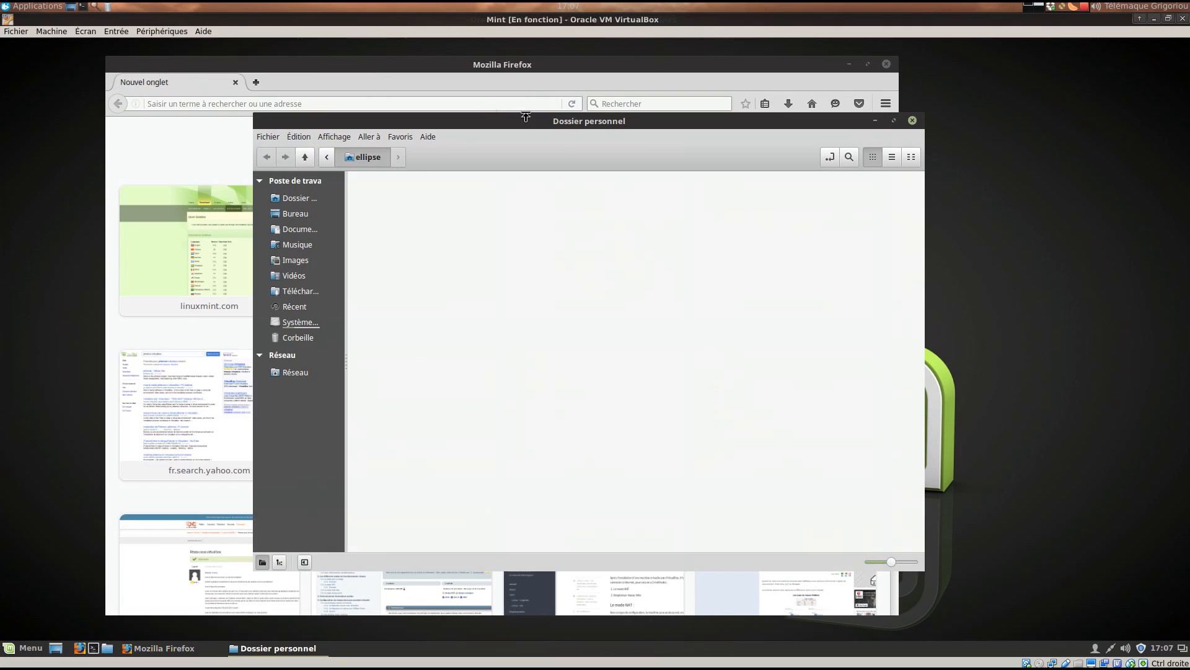
Move the guest's home folder window aside, then restore the maximized Mint virtual machine window and enlarge it to medium size.
drag(579, 120, 819, 118)
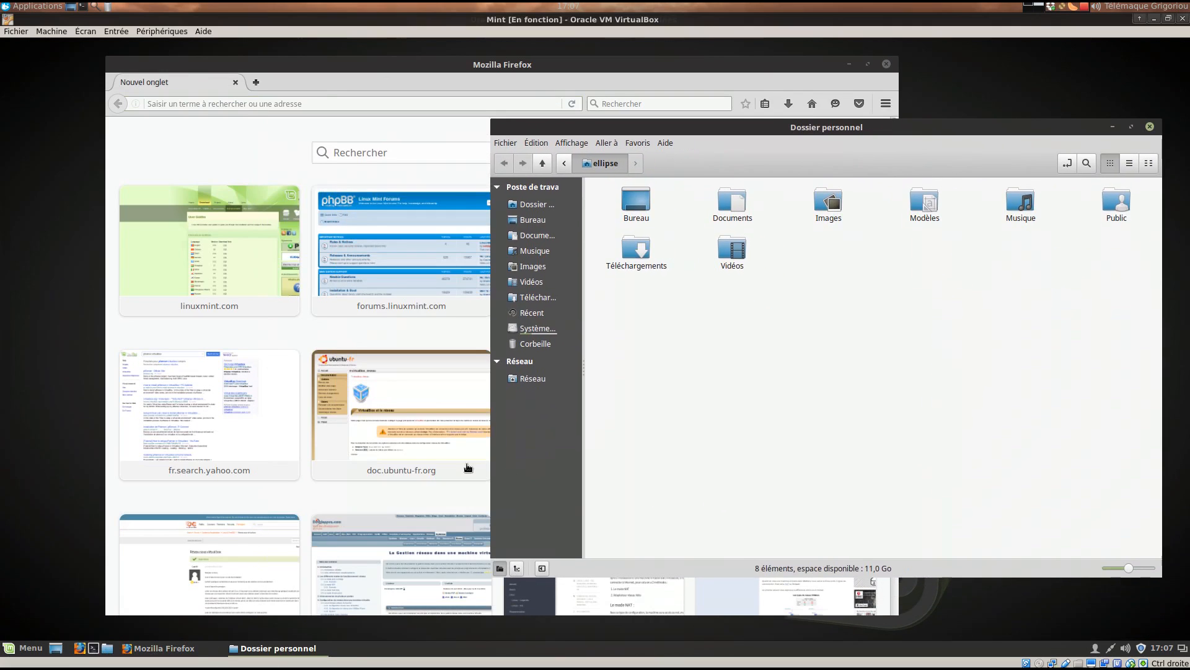
double_click(1052, 20)
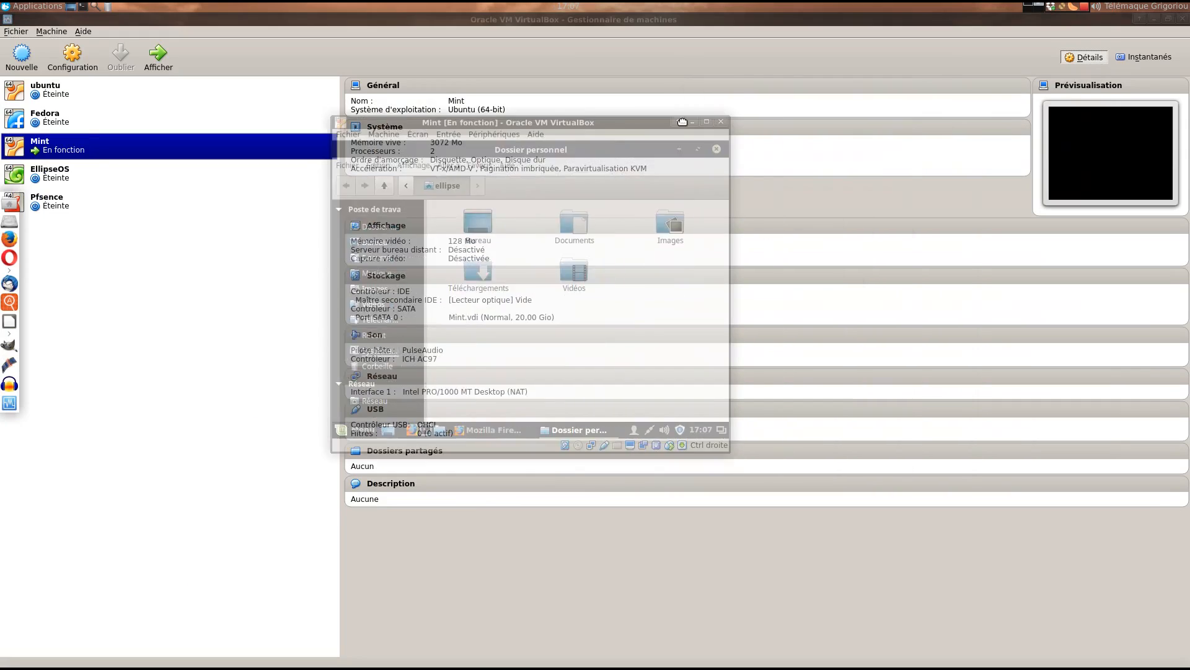
drag(635, 430, 900, 509)
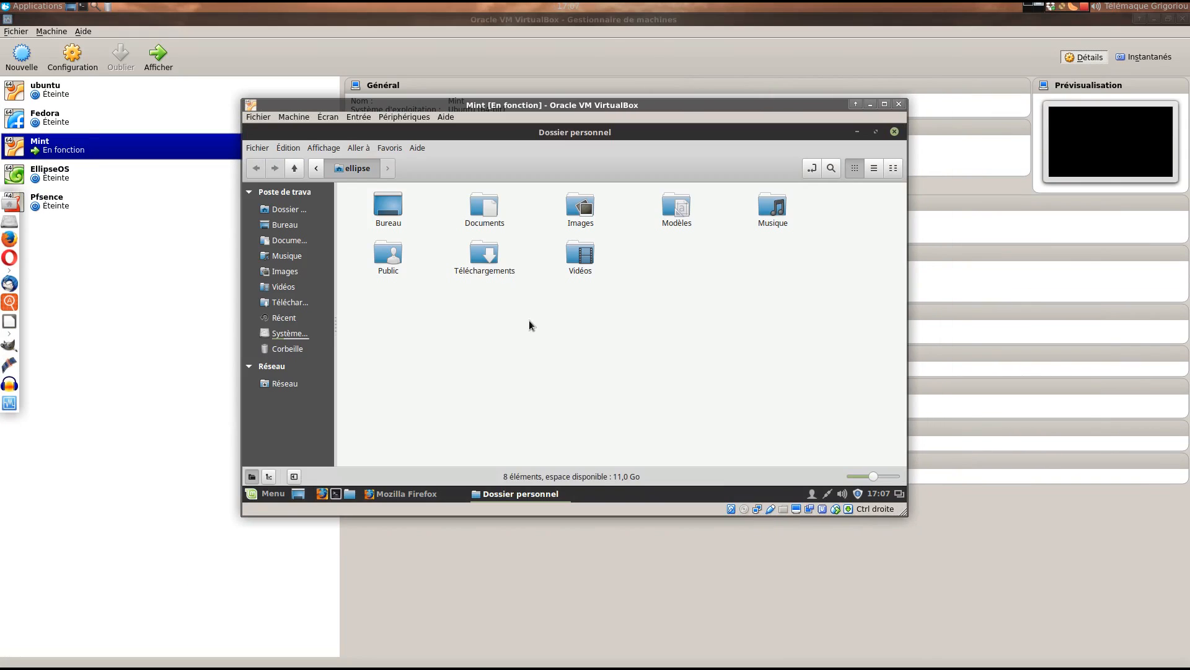
Switch between Firefox and the home folder in the Mint guest, then close both windows.
click(401, 496)
click(508, 499)
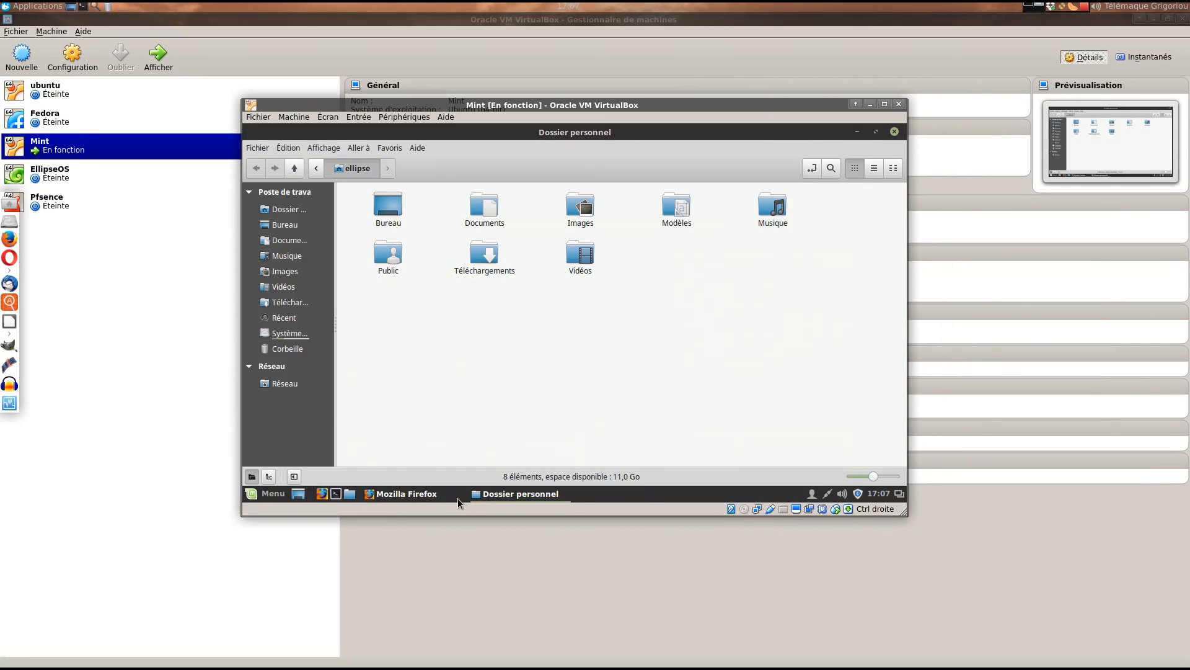
click(438, 492)
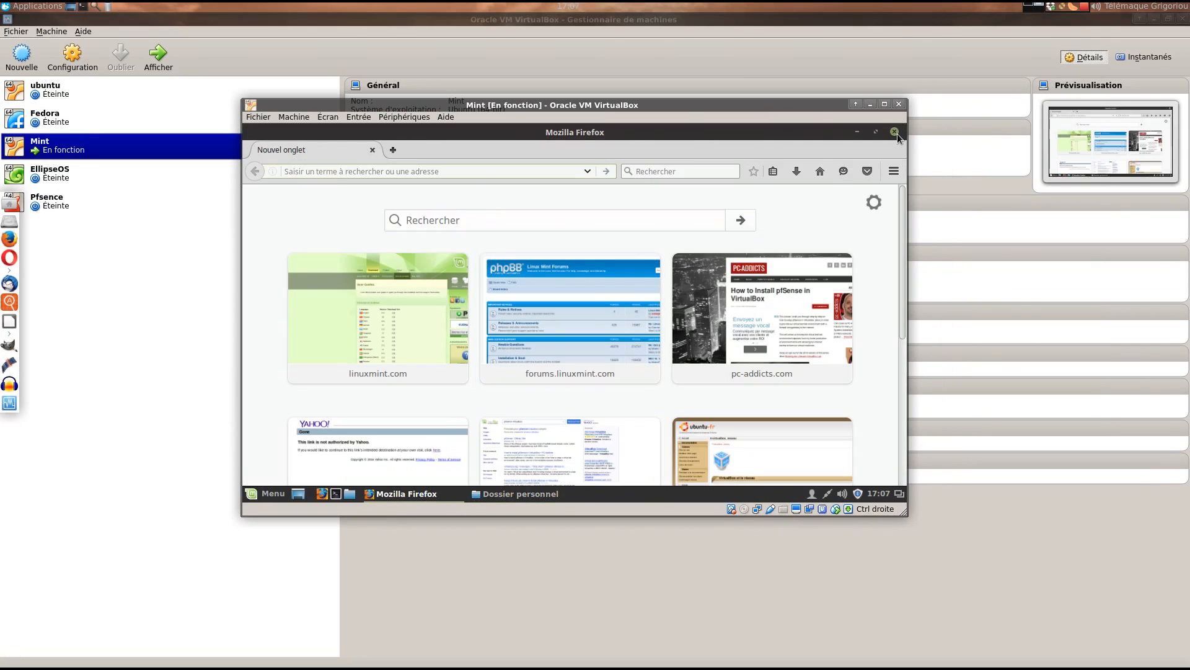
click(896, 132)
click(897, 132)
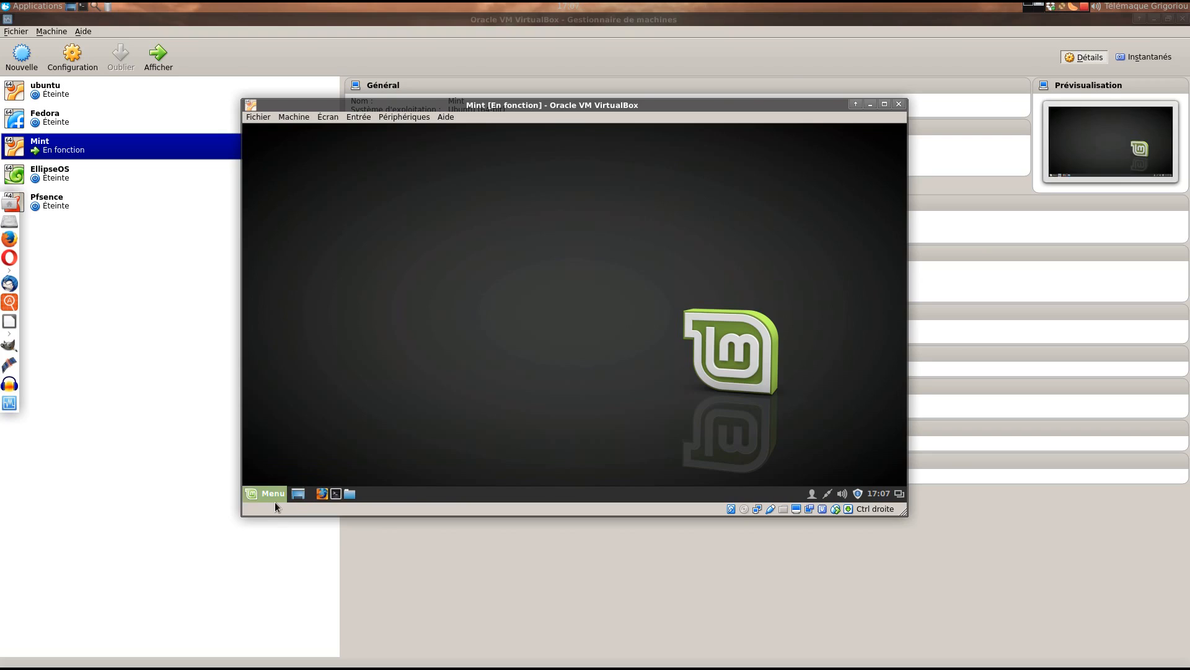
Shut down the Mint guest system from within its desktop.
click(272, 496)
click(290, 428)
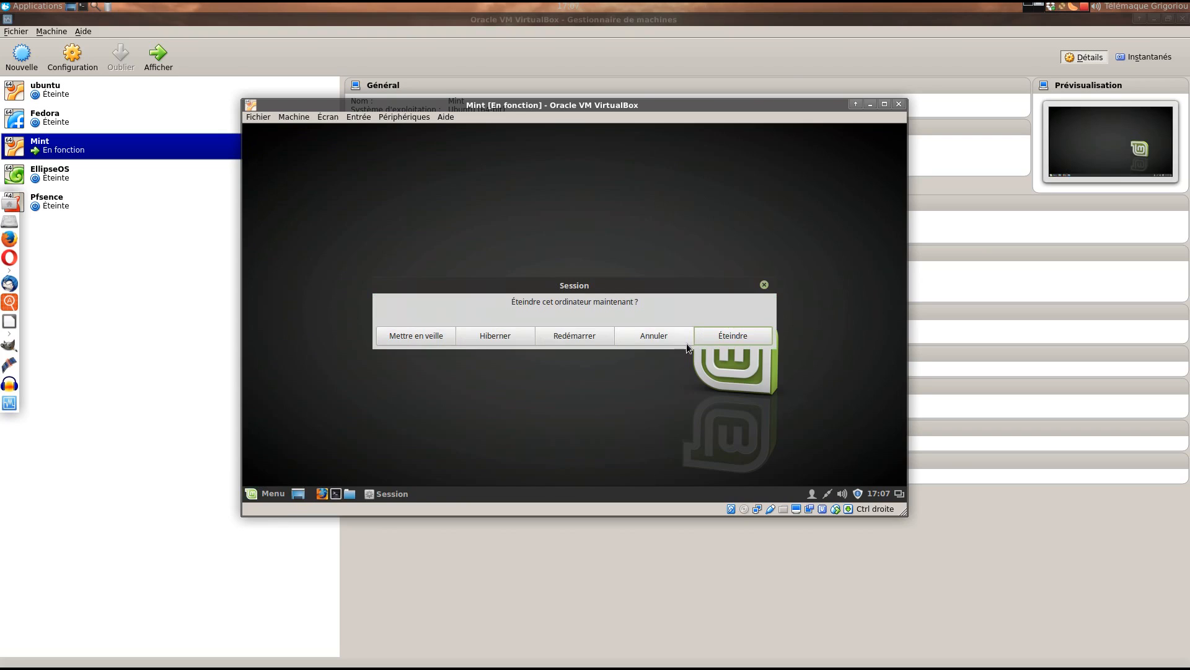
click(725, 336)
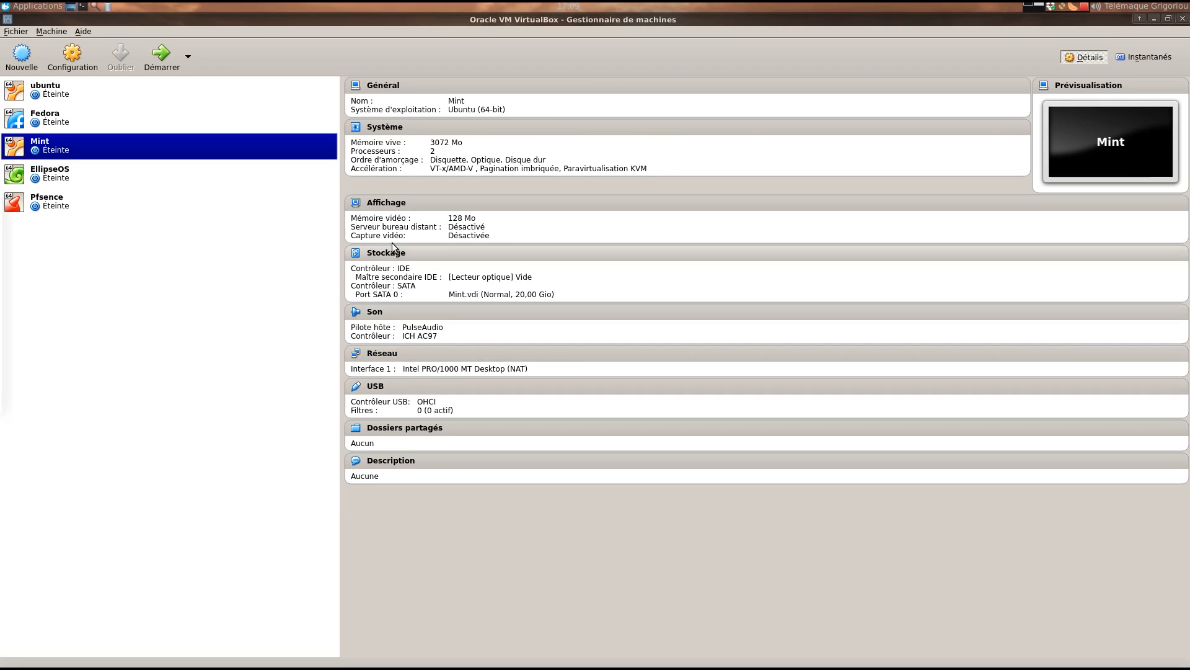
Switch to the Opera browser window showing the Ubuntu MATE download page and point out the edition's name.
mouse_move(369, 667)
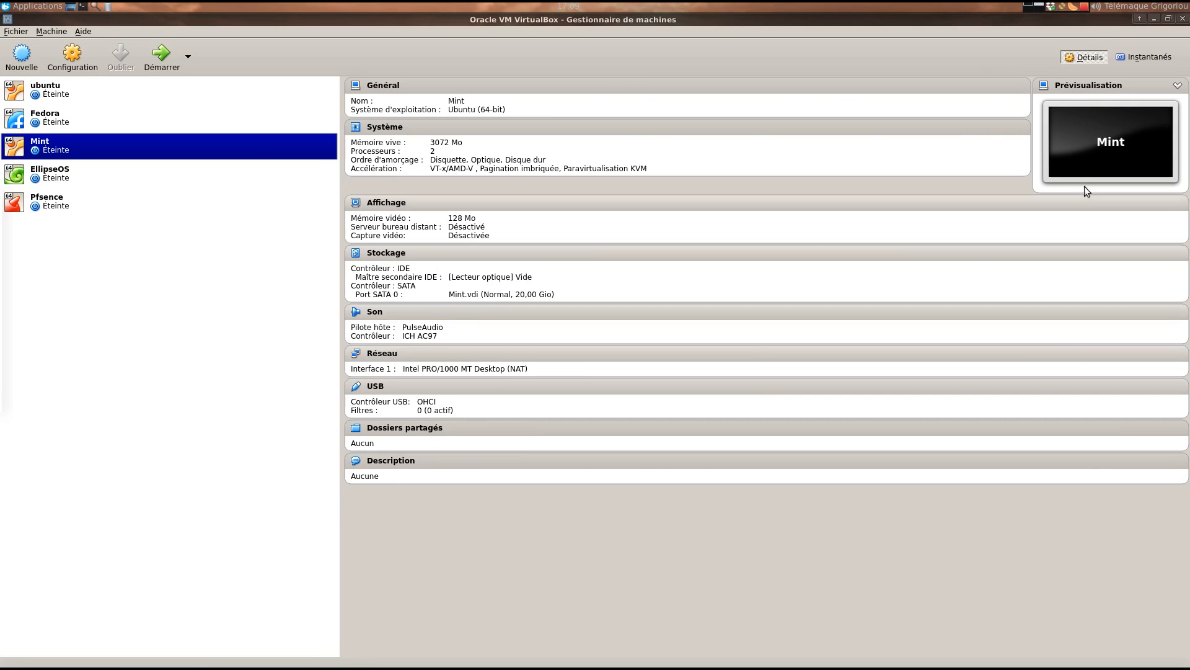
click(1027, 6)
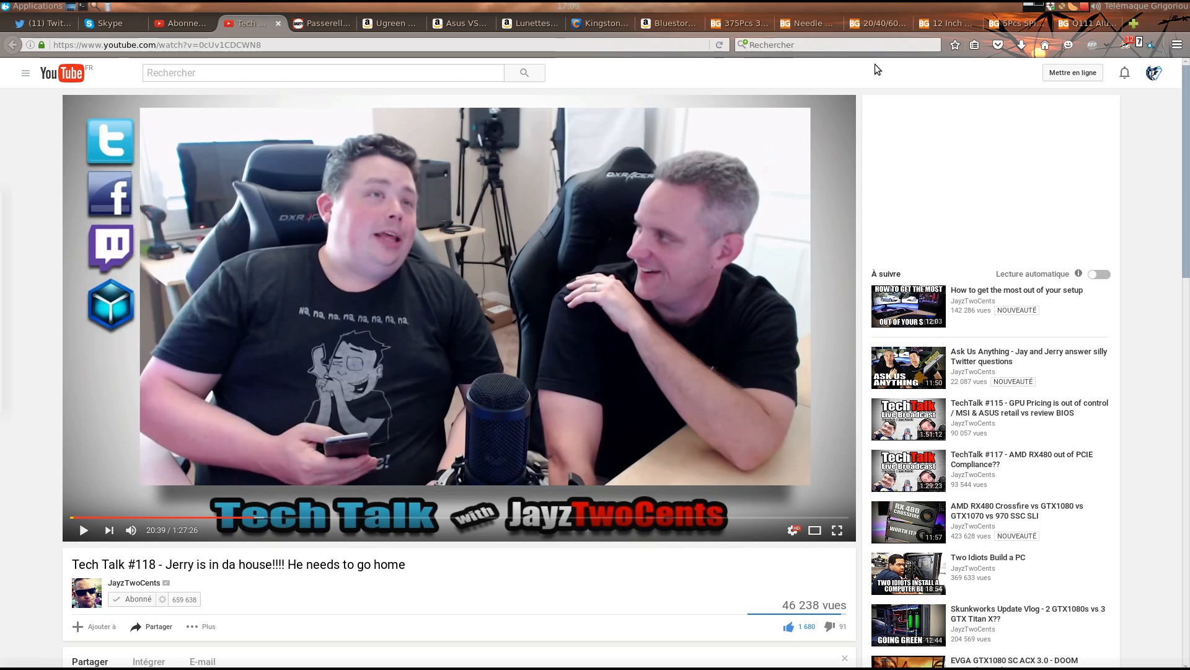
click(65, 663)
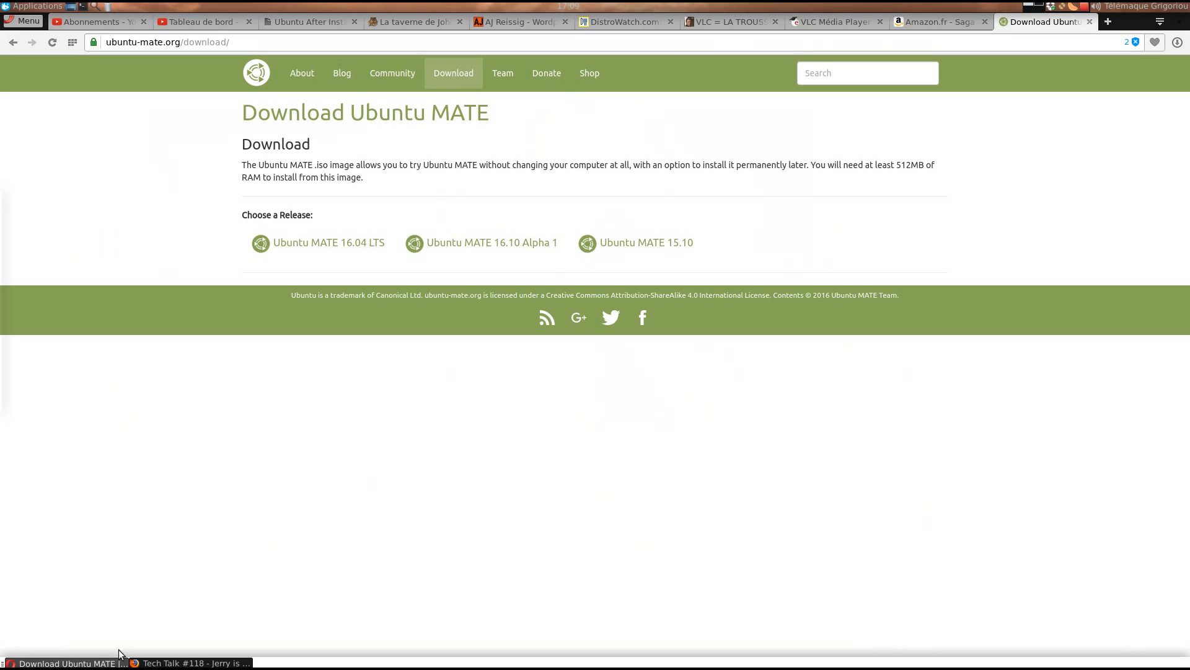
drag(531, 119, 436, 122)
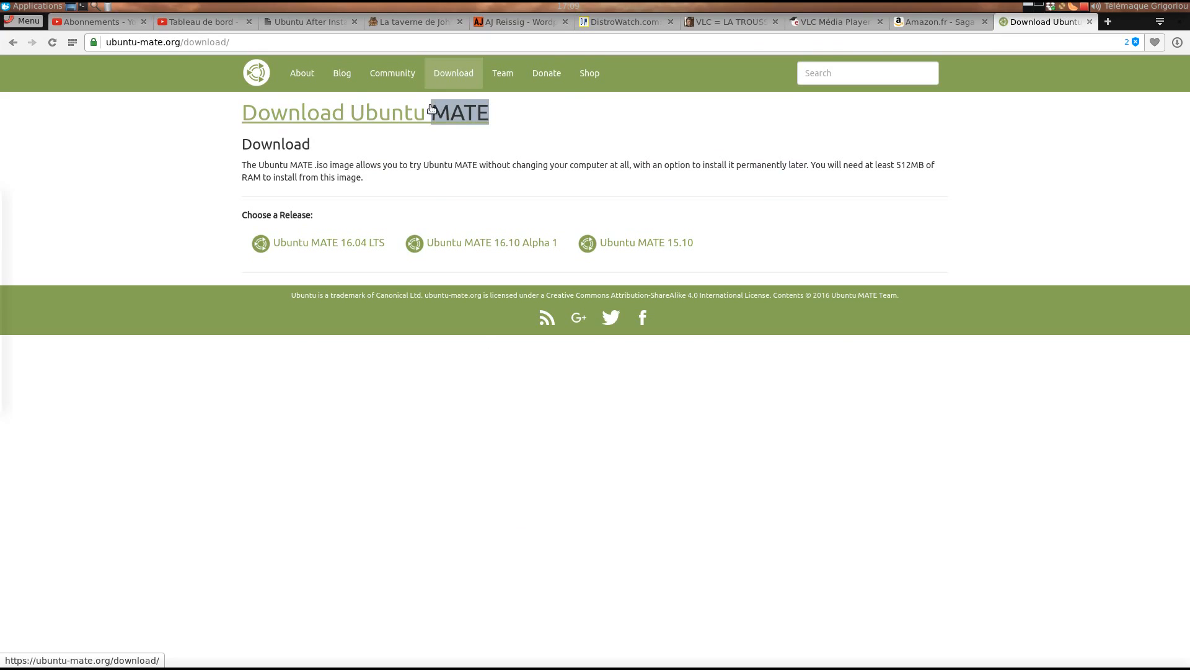
click(119, 202)
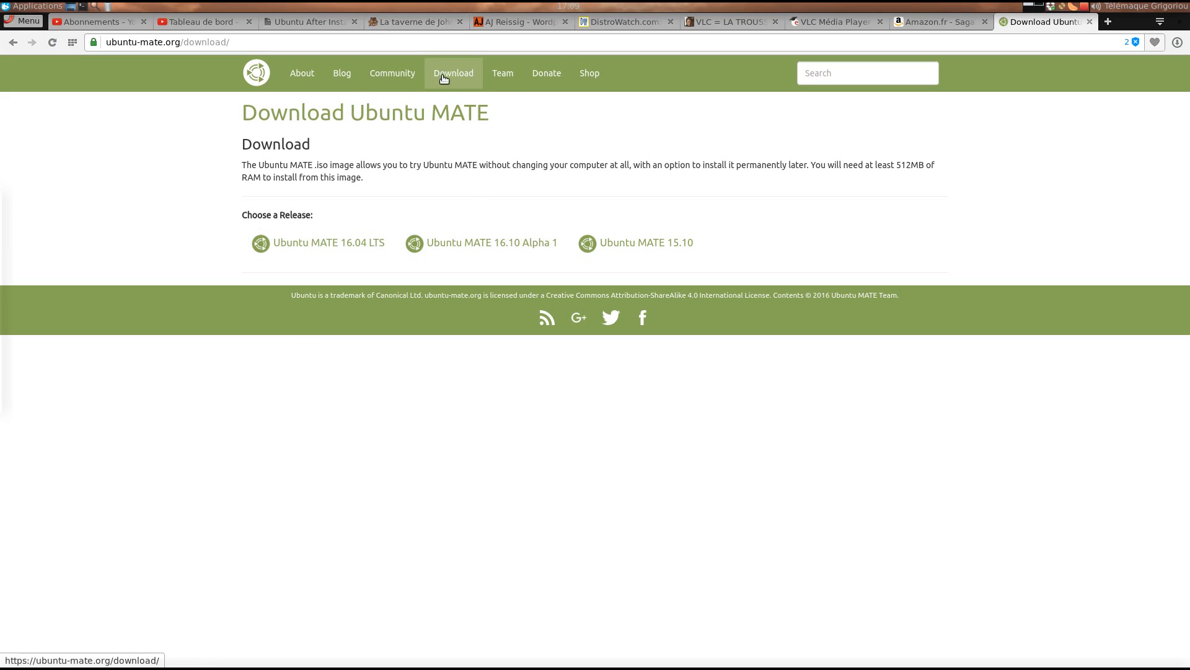
Choose the 64-bit Ubuntu MATE 16.04 LTS release and download ubuntu-mate-16.04-desktop-amd64.iso directly.
click(363, 243)
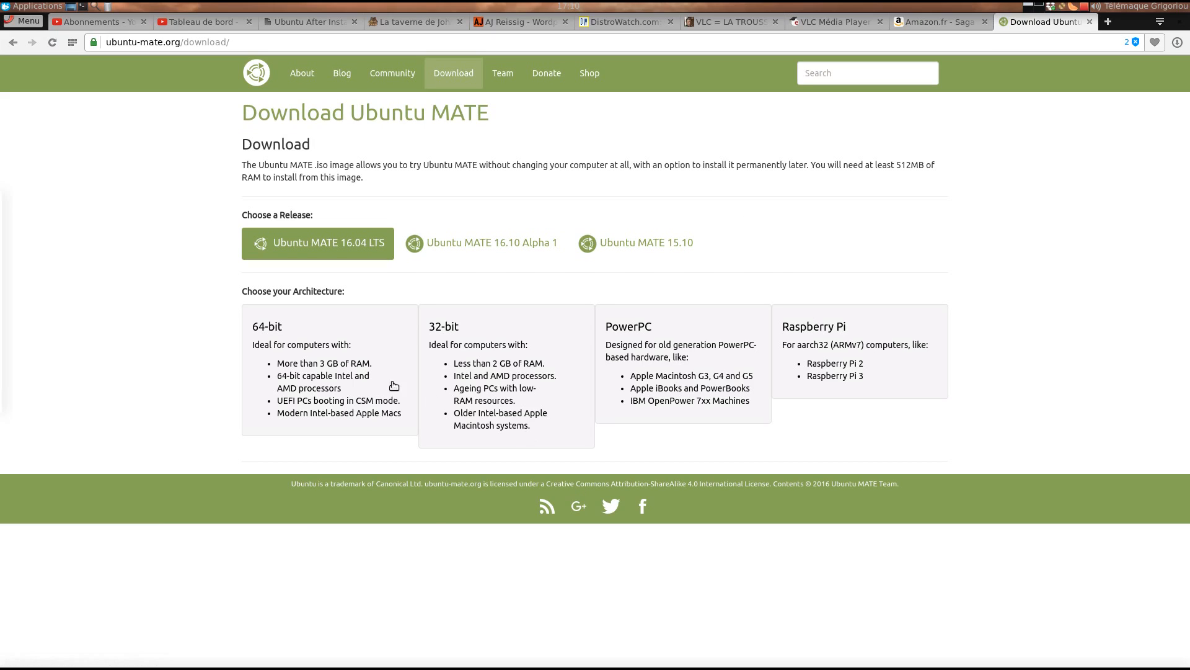
click(361, 370)
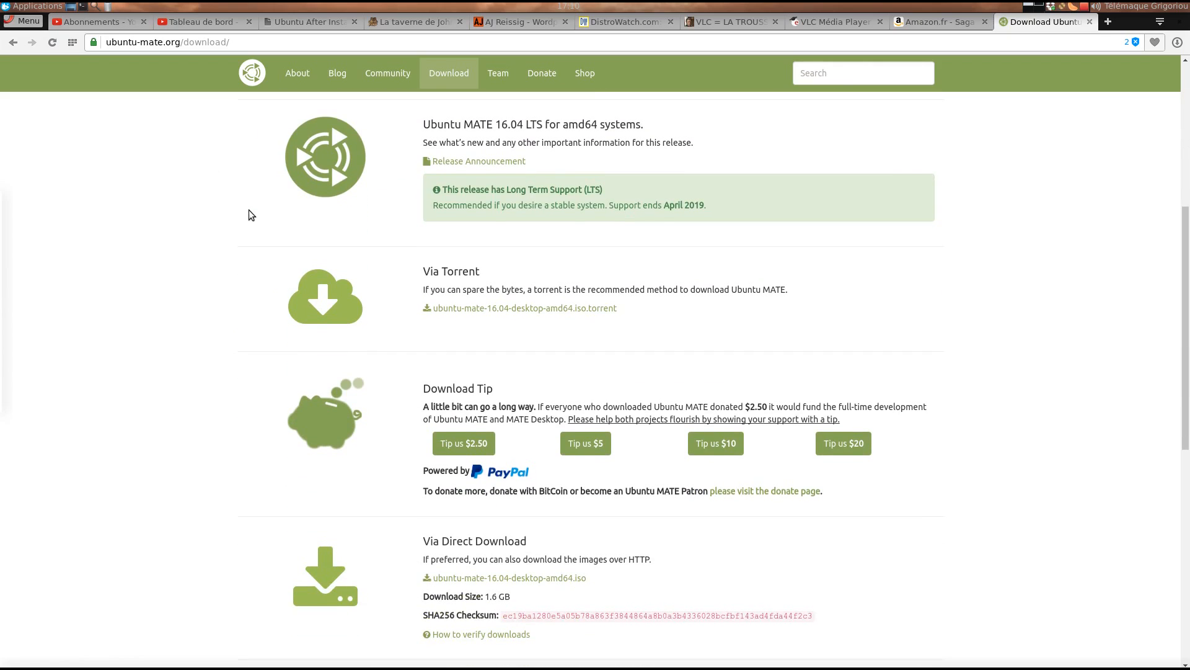
scroll(348, 445, down, 3)
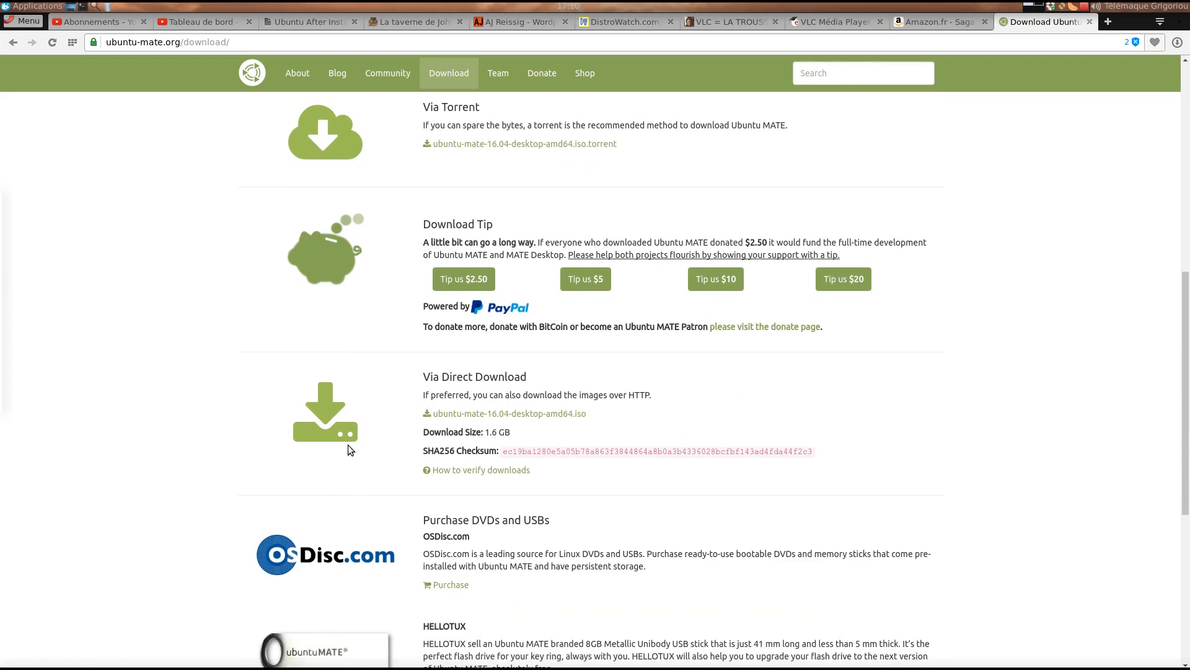
click(563, 415)
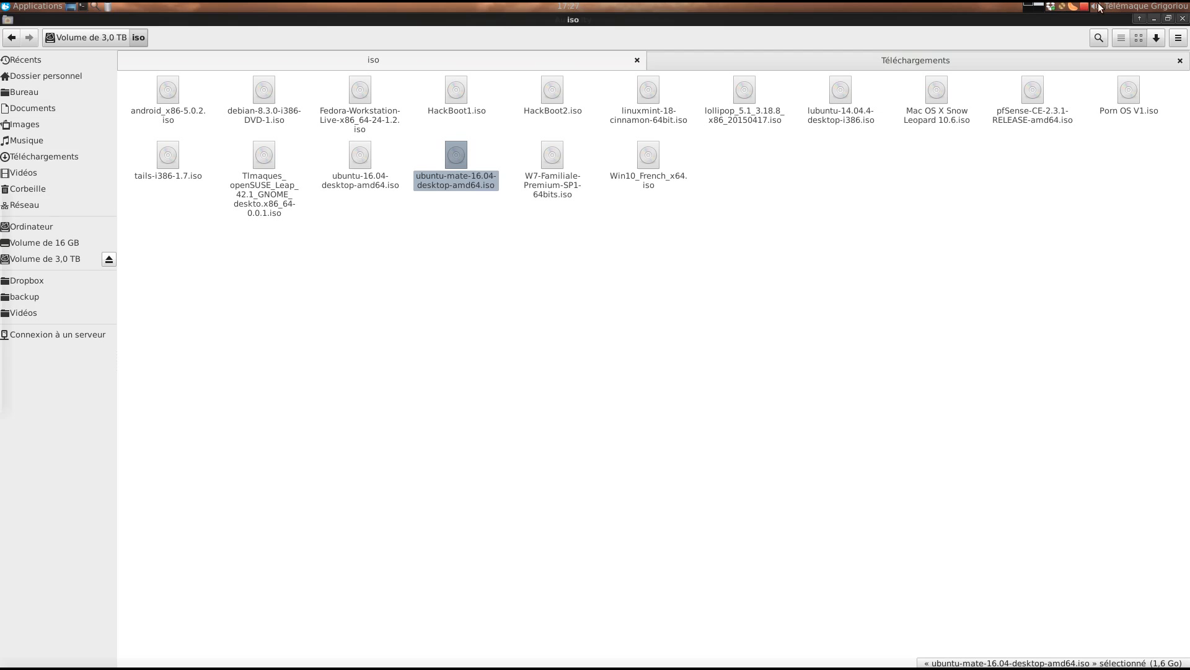
Close the Téléchargements tab in the file manager, then minimize the file manager and volume control to return to VirtualBox.
click(1180, 61)
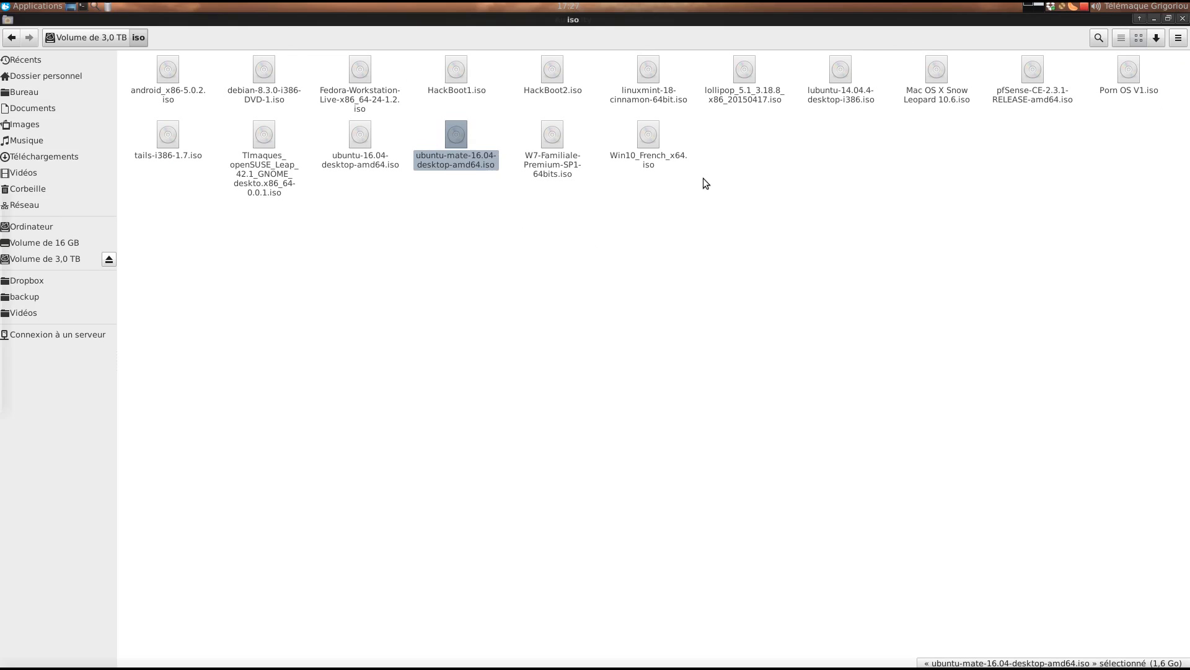
click(1154, 23)
click(1154, 24)
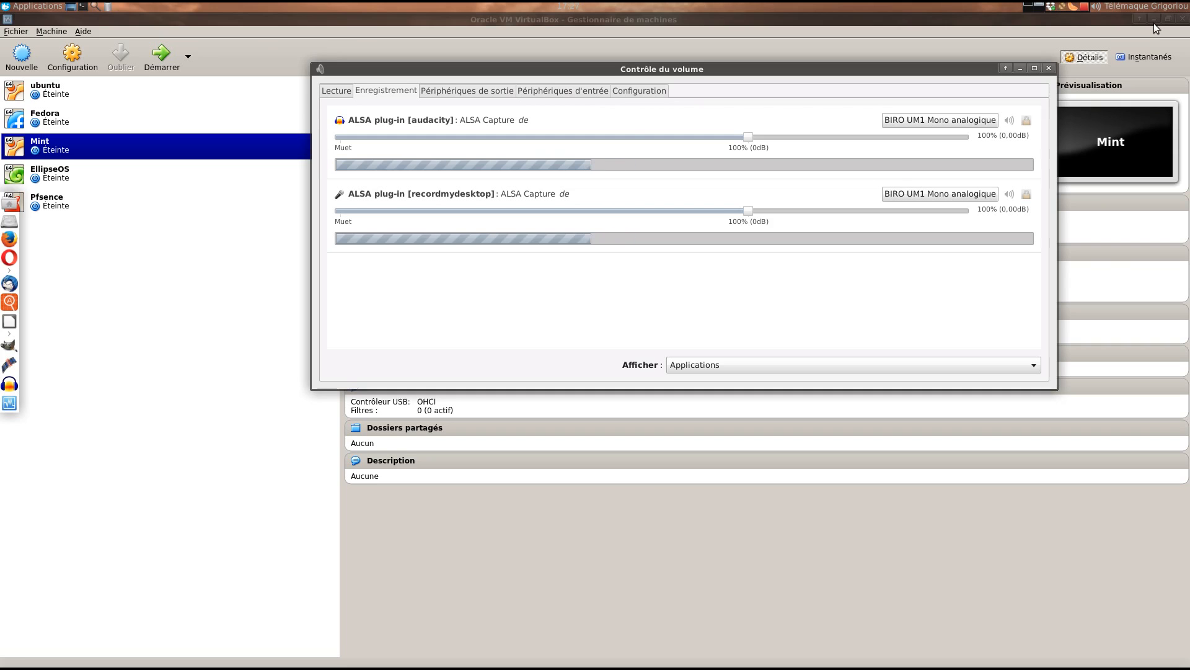
click(1022, 69)
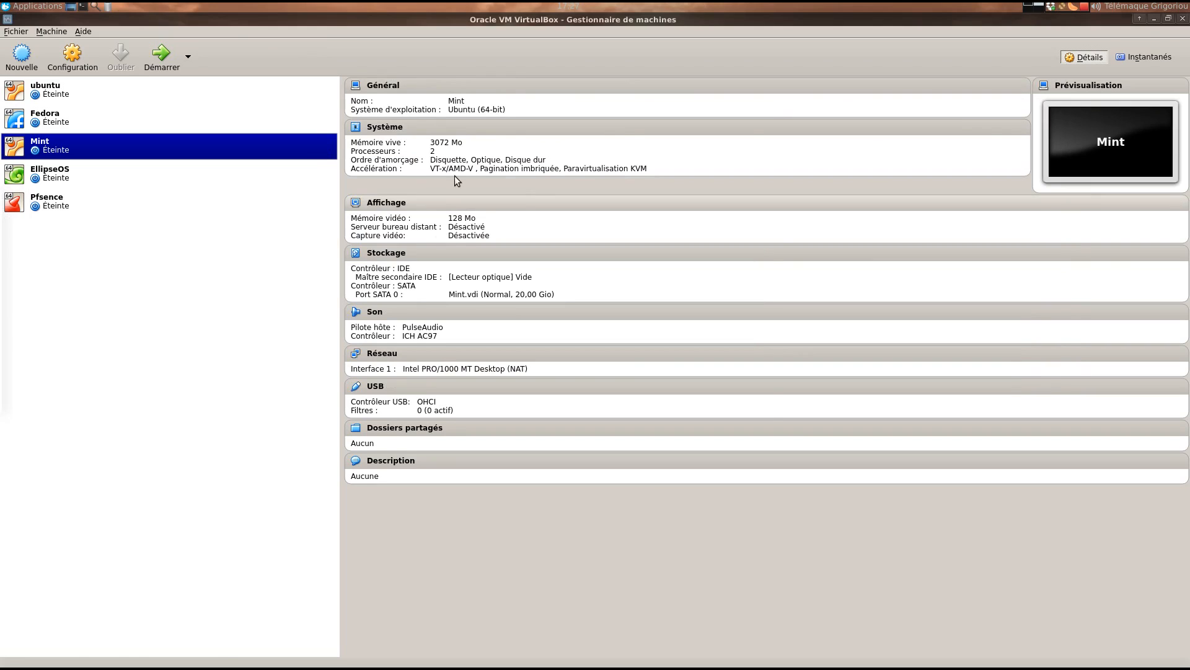
Start creating a new virtual machine and name it "Ubuntu Mate".
click(22, 56)
drag(524, 236, 403, 184)
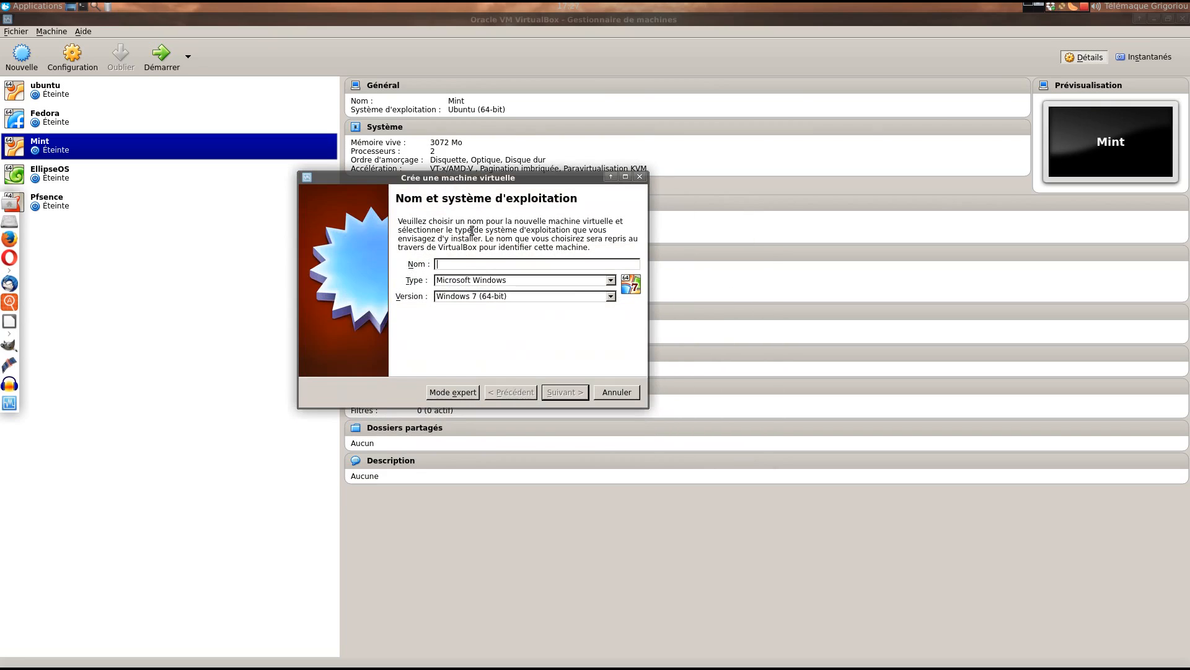
click(488, 280)
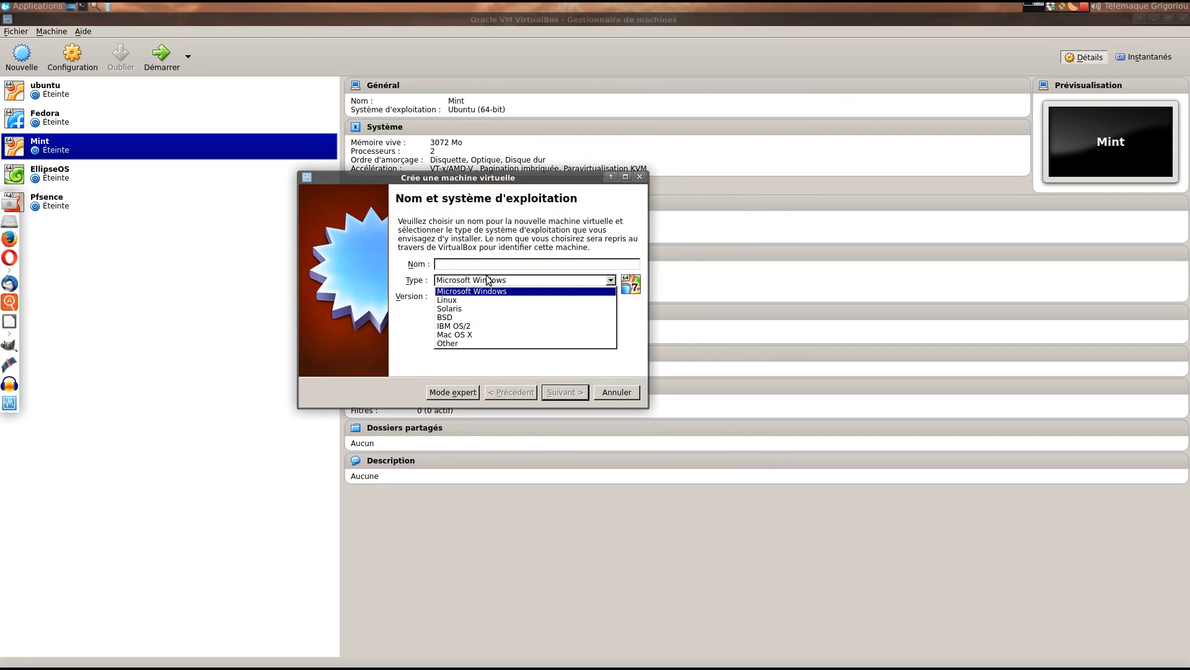
click(488, 280)
click(493, 267)
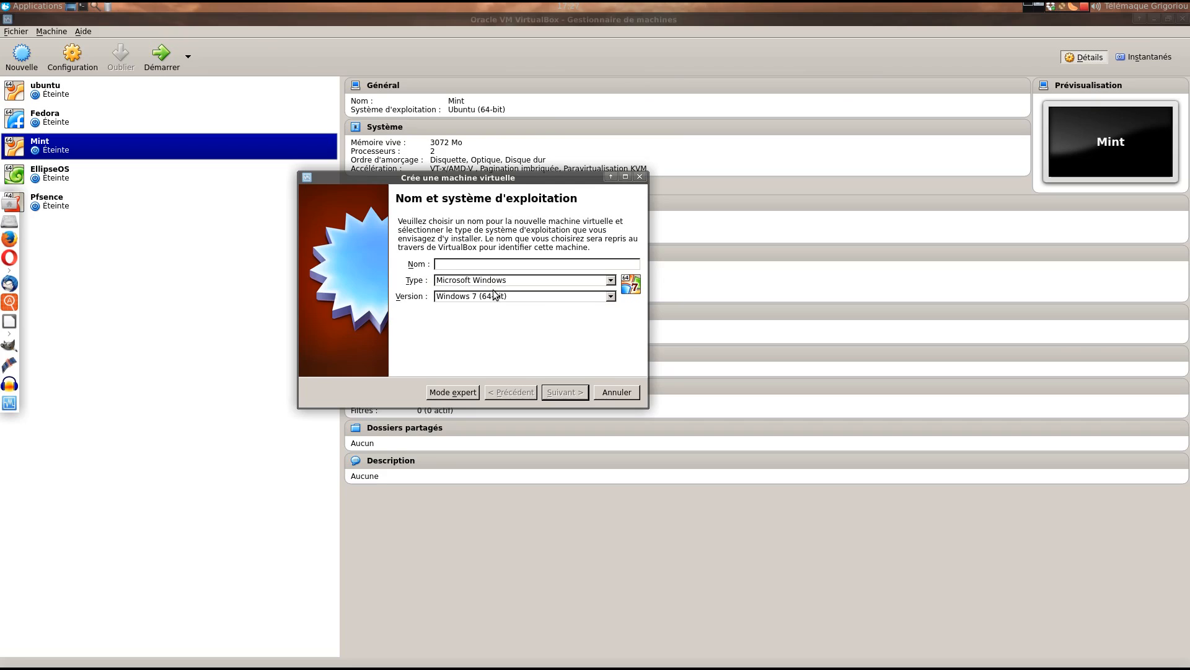
text(Ubunt)
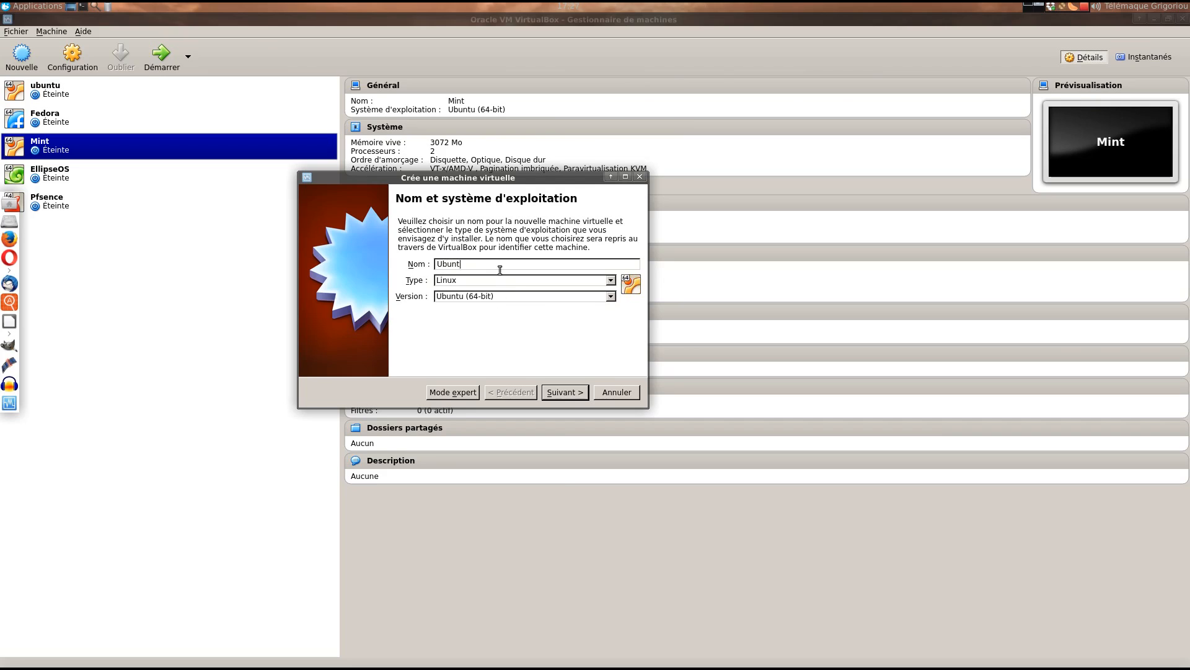
text(u Mate)
Keep the system type Linux, choose version Ubuntu (64-bit), and continue to the memory settings.
click(496, 279)
click(496, 279)
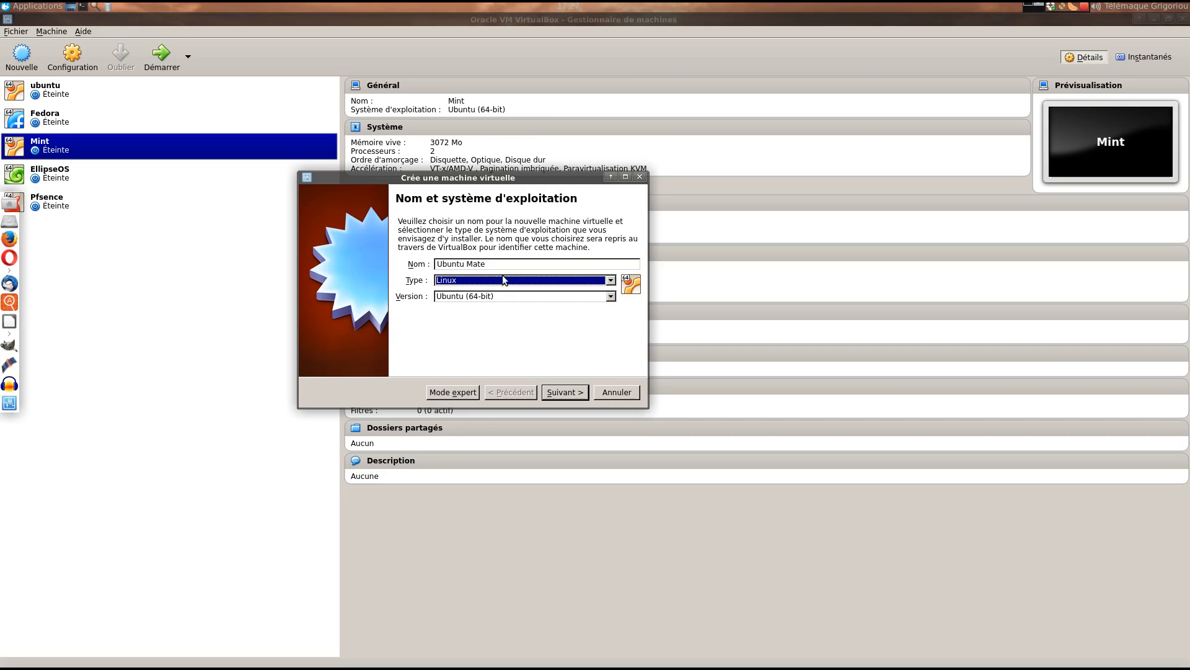
click(488, 296)
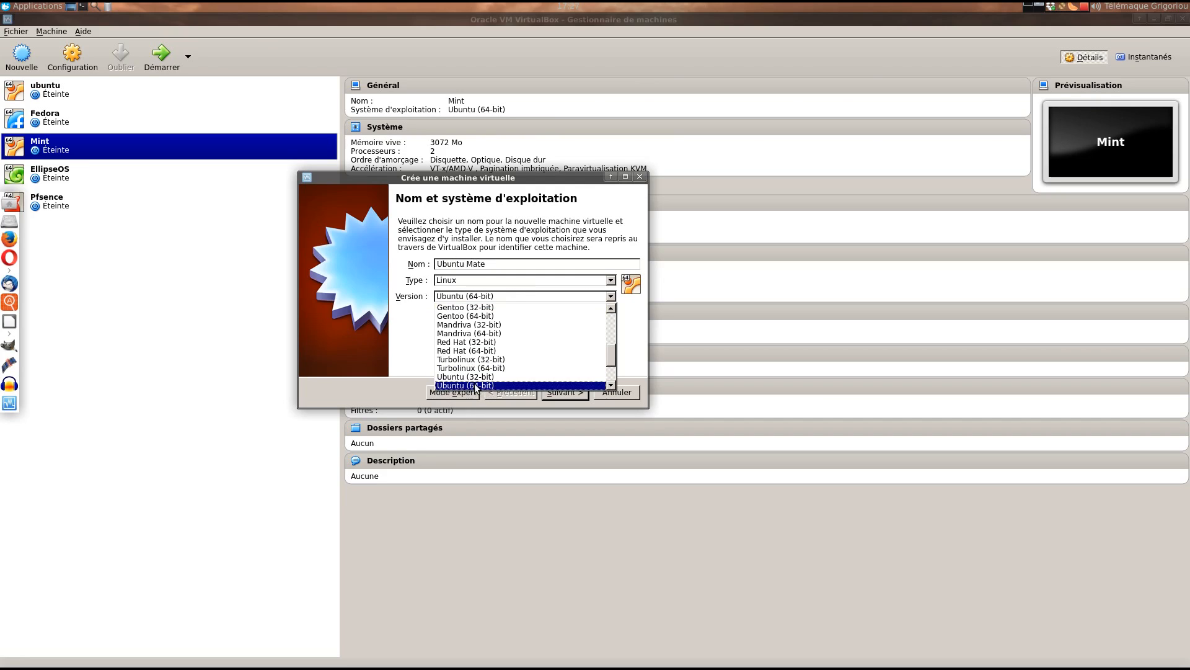
click(515, 385)
click(562, 392)
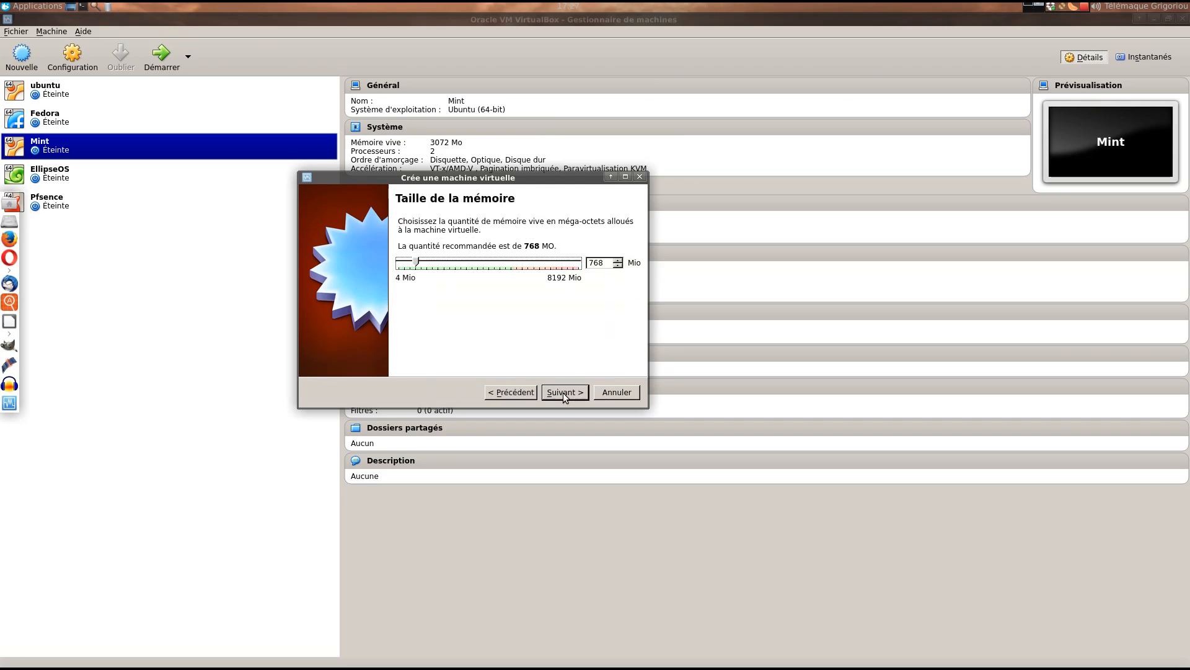
Set the new virtual machine's memory size to 3072 Mio.
double_click(603, 264)
text(3072)
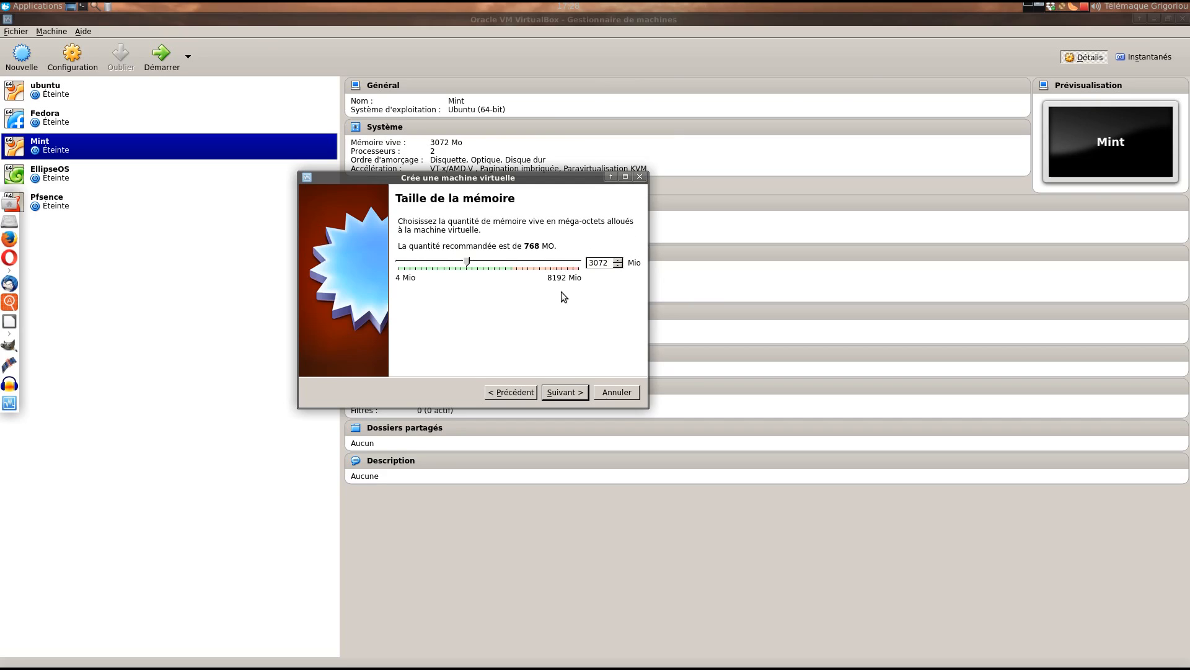
Accept the memory size and choose to create a new virtual hard disk now, as a dynamically allocated VDI.
click(568, 392)
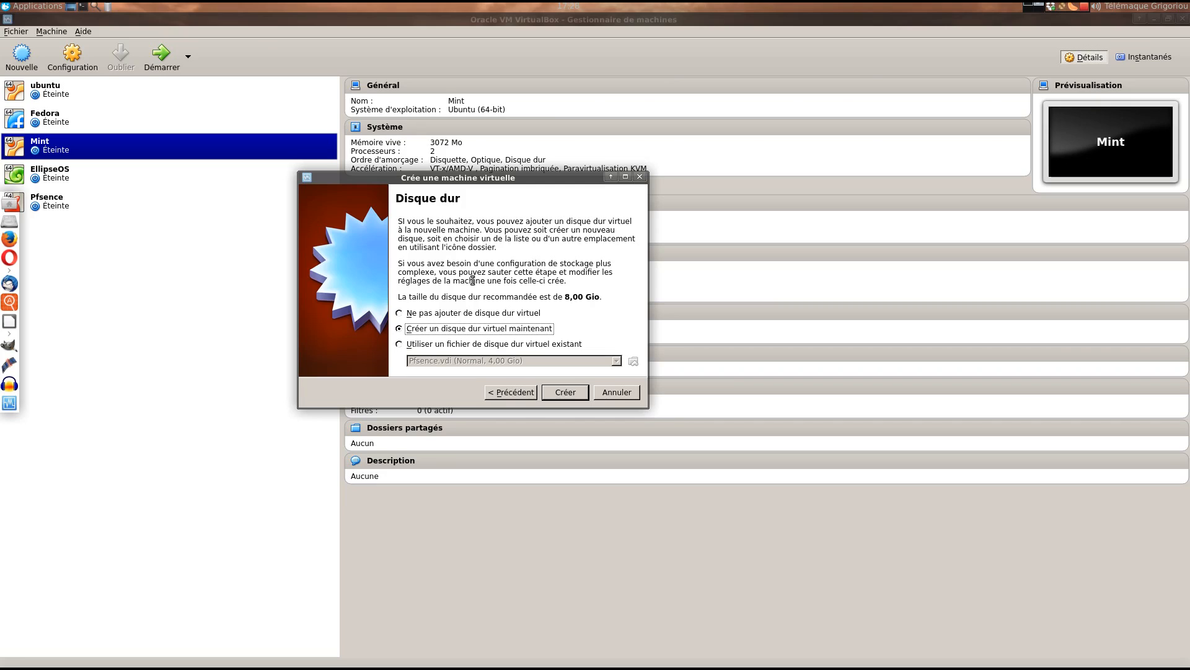
click(558, 396)
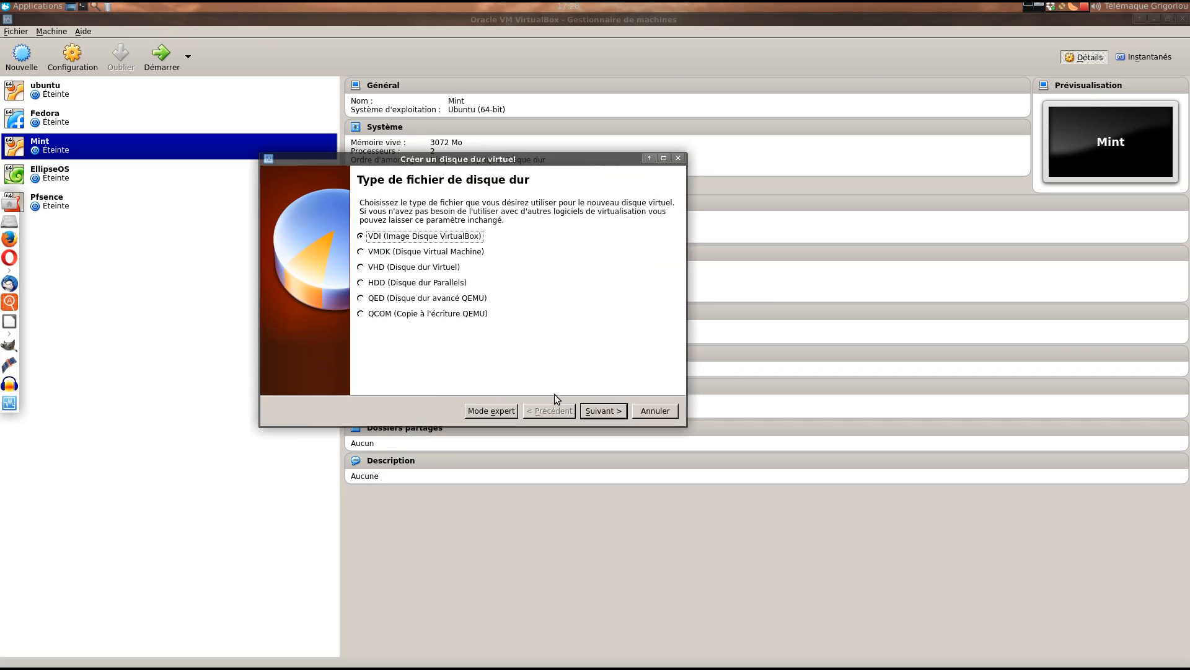
click(602, 411)
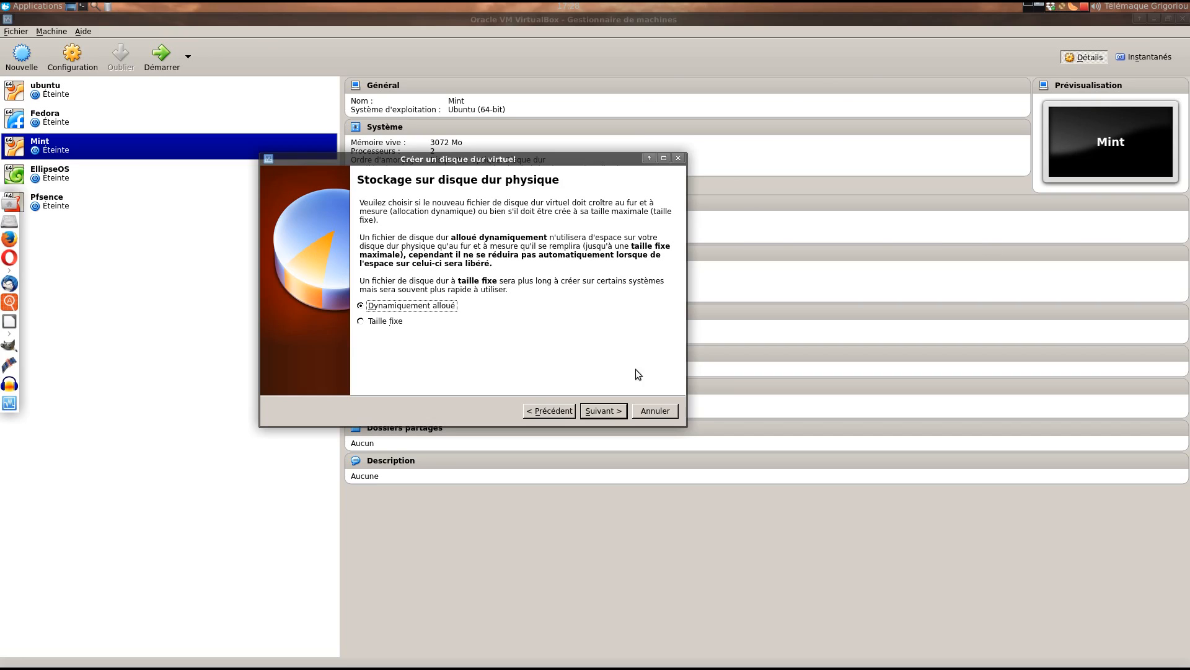
click(603, 411)
Set the virtual disk size to 20 Gio, save Ubuntu Mate.vdi in /media/backup/virtualbox, and create the disk.
double_click(647, 288)
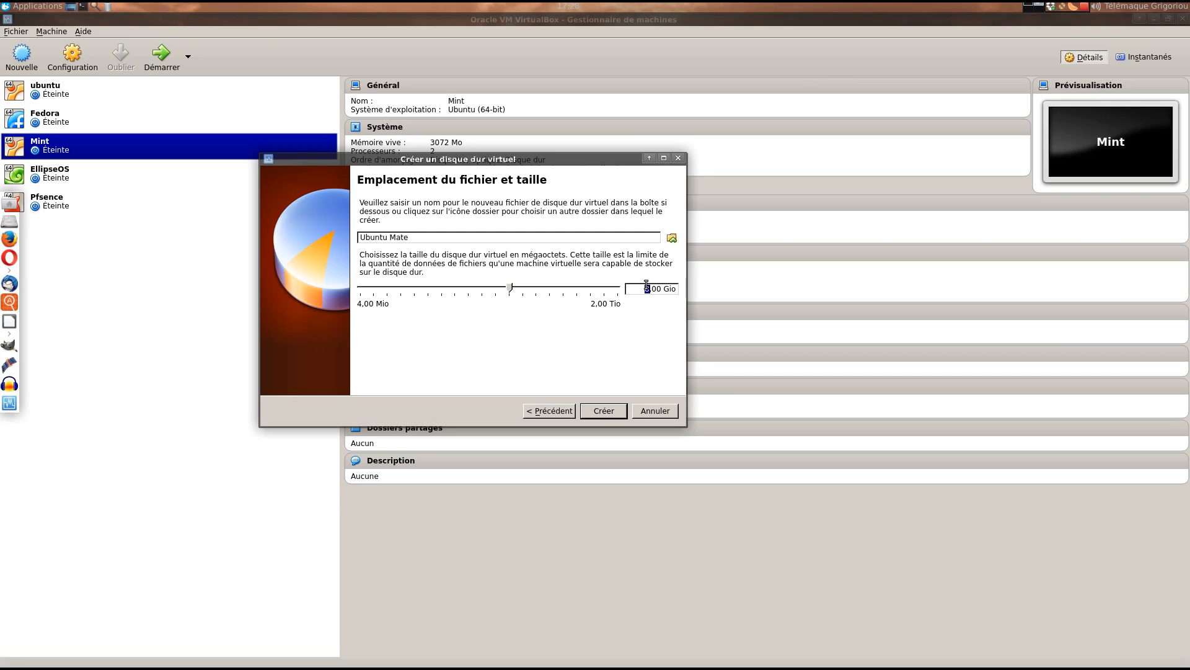
text(20)
click(674, 239)
click(332, 231)
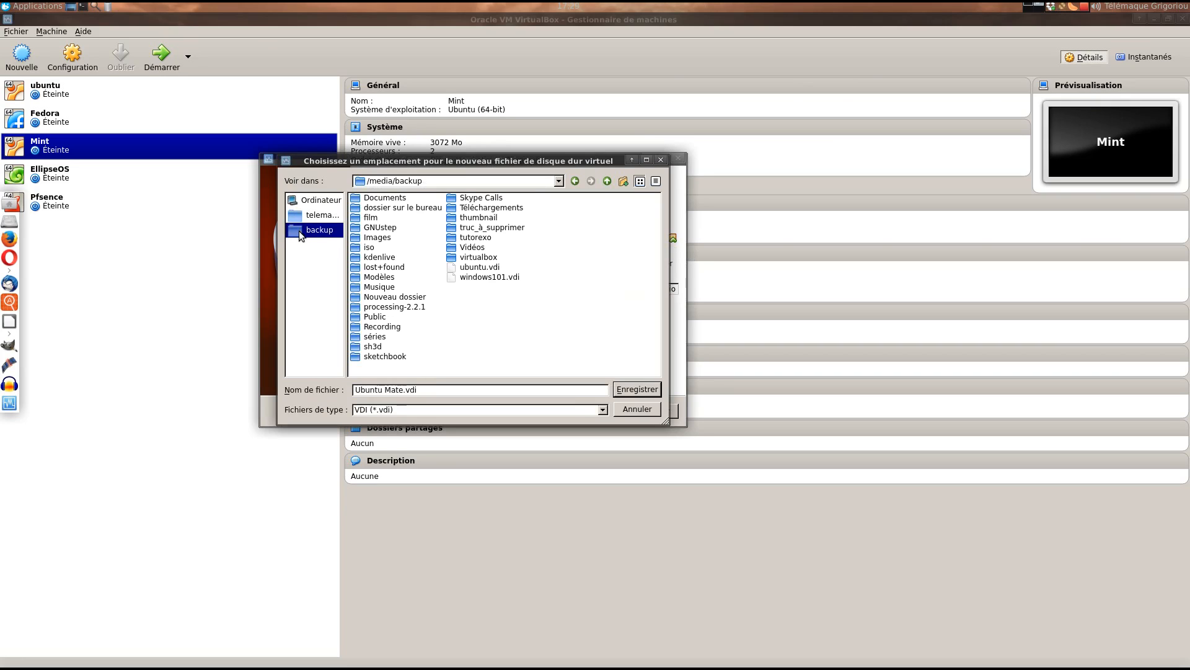
double_click(479, 257)
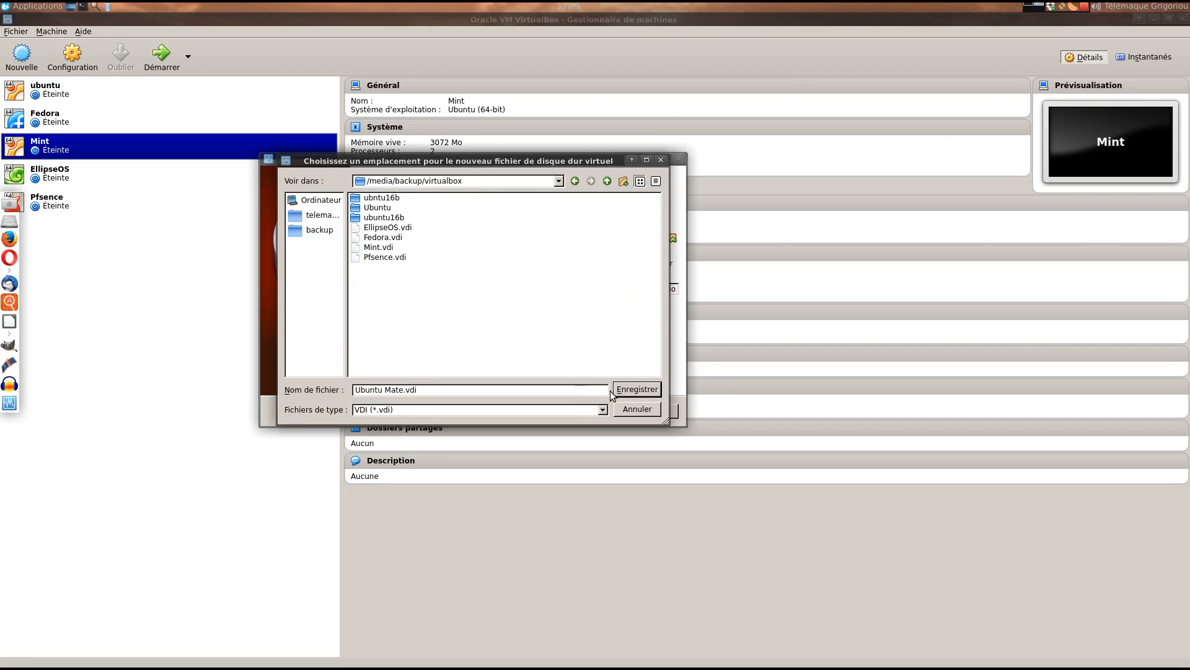
click(617, 389)
click(610, 413)
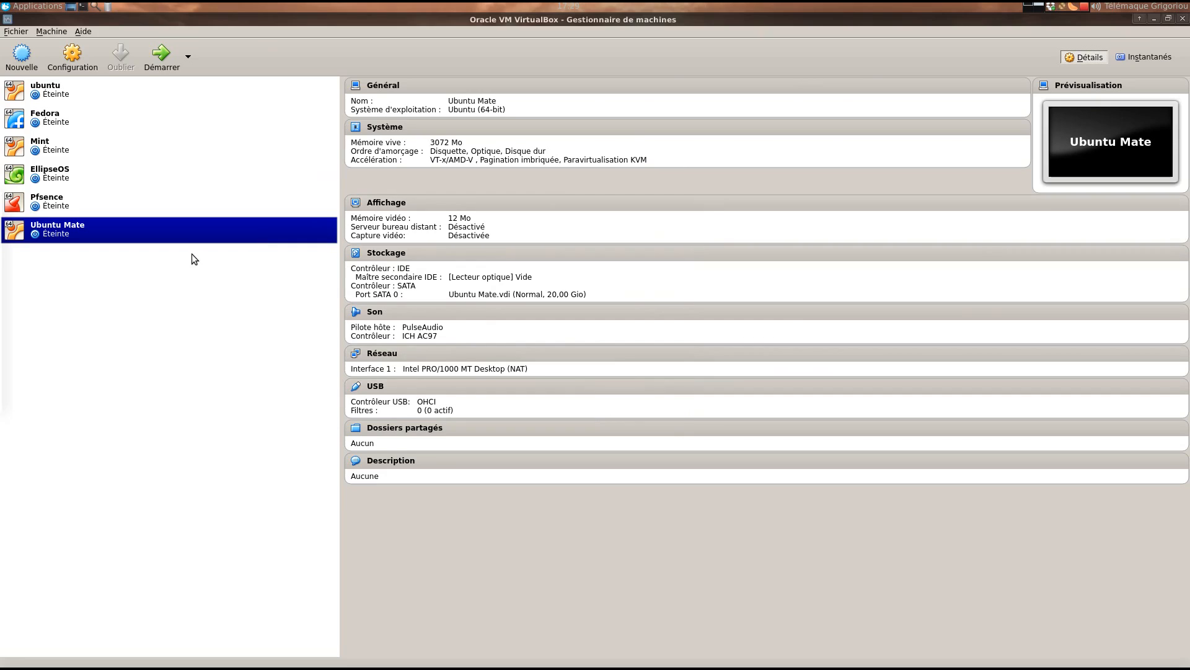
Open the Ubuntu Mate machine's settings and set its number of processors to 2.
click(89, 68)
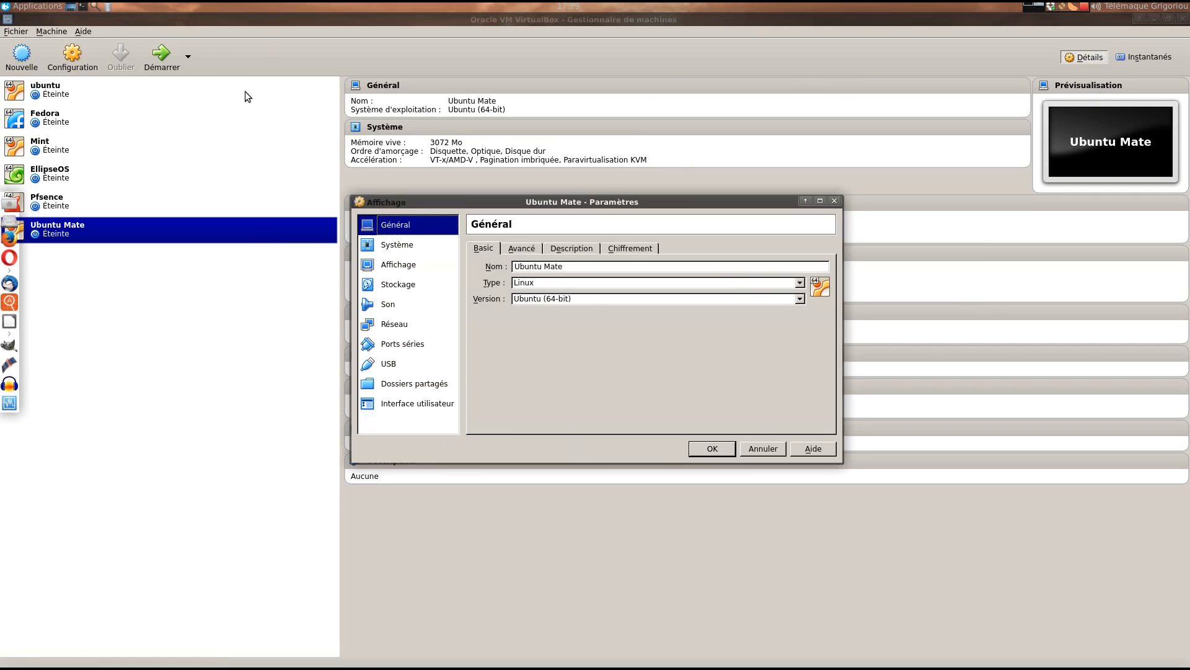
click(410, 247)
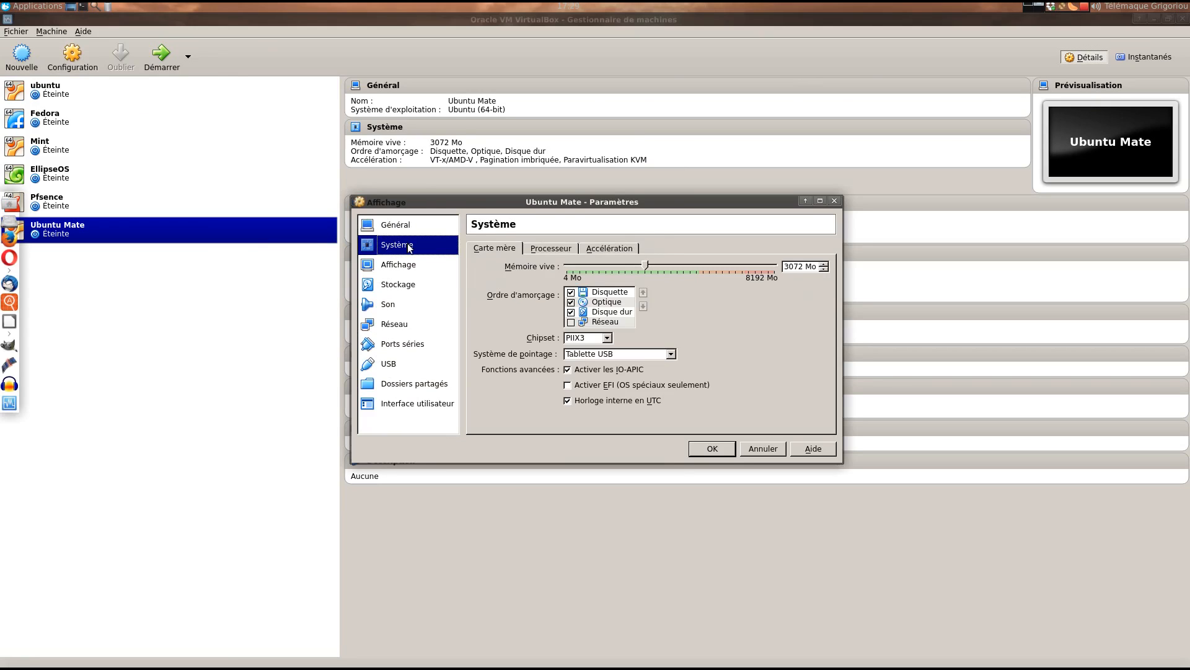
click(551, 248)
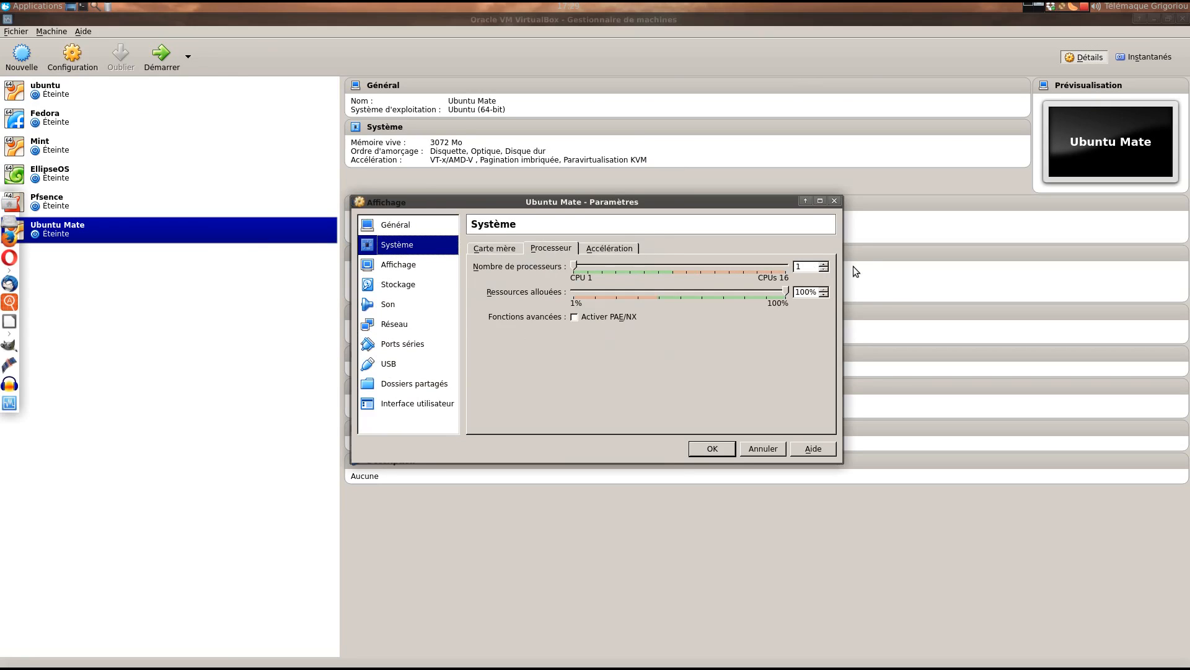
click(824, 263)
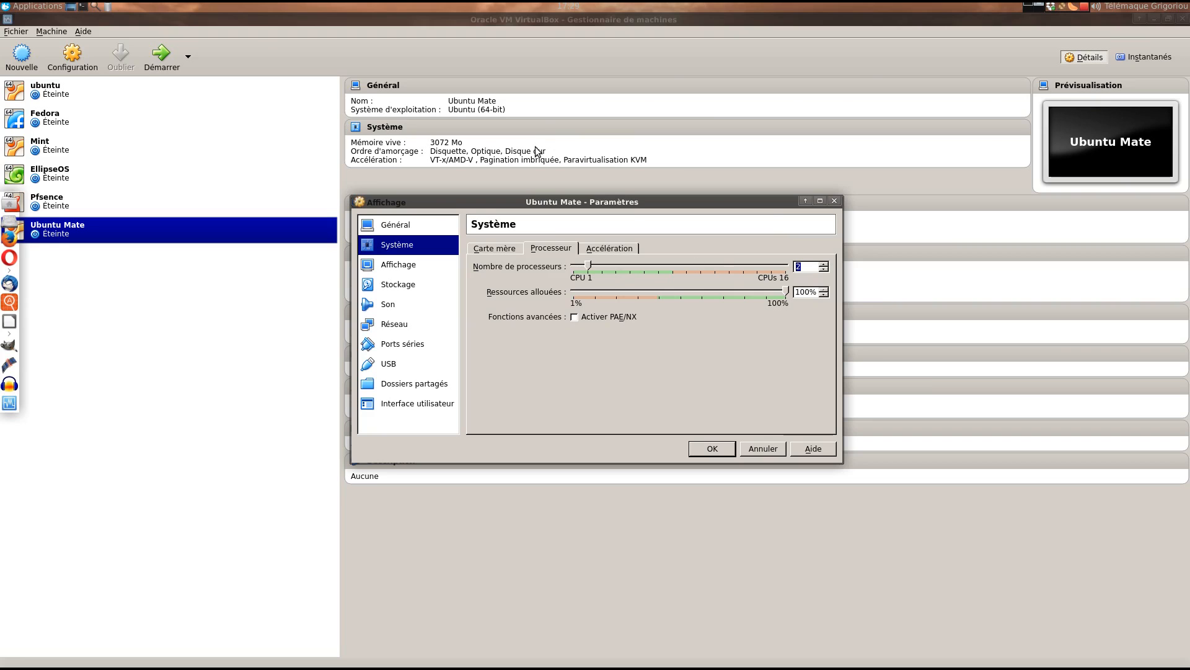
drag(772, 207, 642, 223)
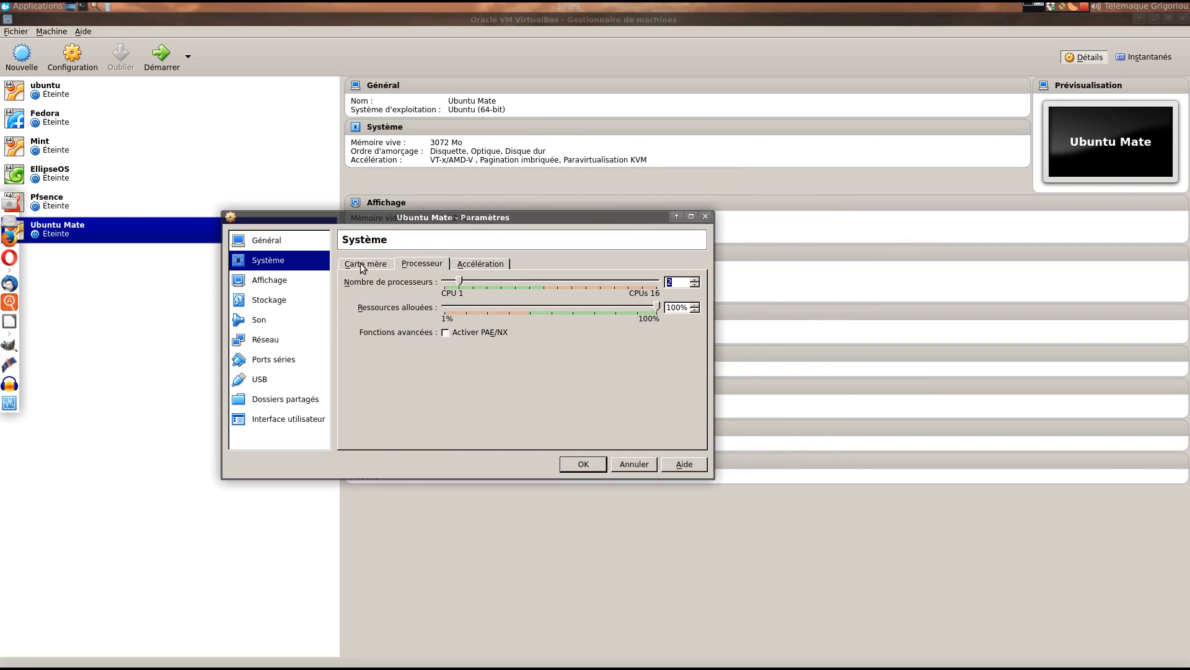
Load ubuntu-mate-16.04-desktop-amd64.iso from /media/backup/iso into the empty optical drive on the IDE controller.
click(269, 305)
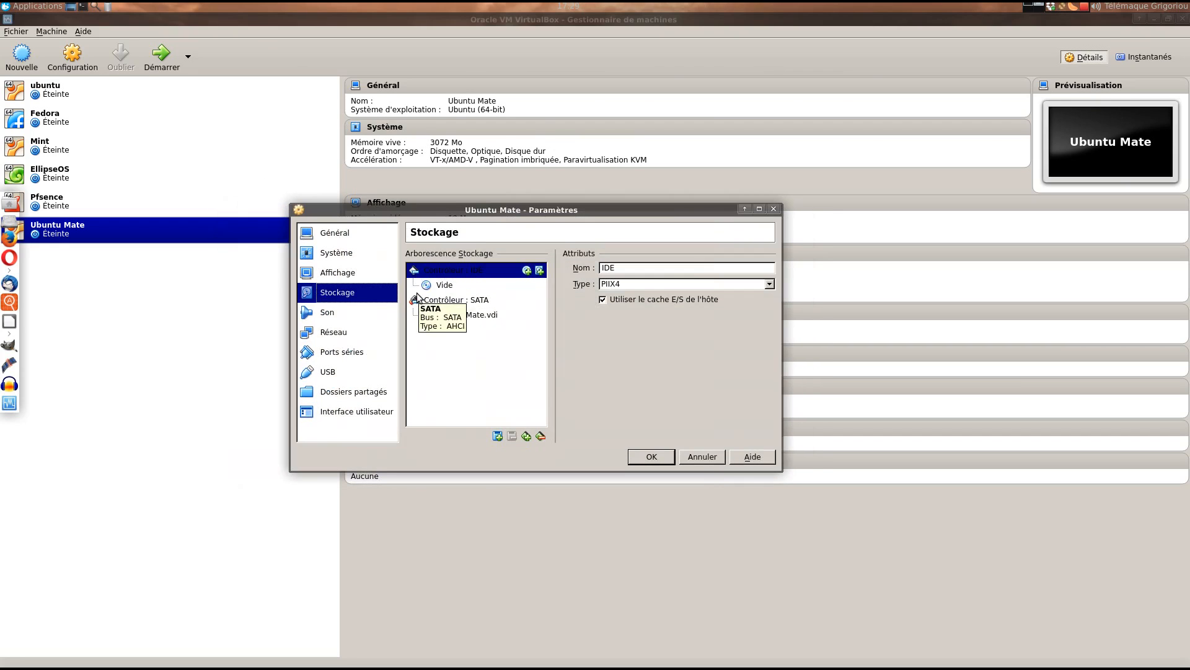
mouse_move(496, 320)
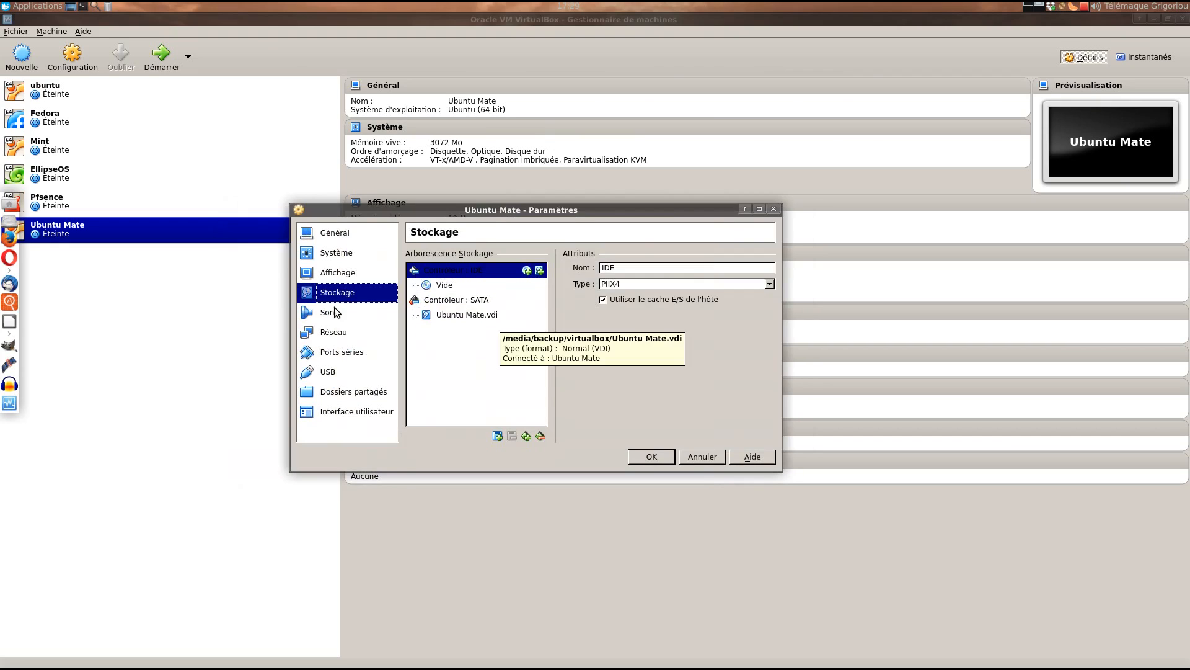
click(443, 286)
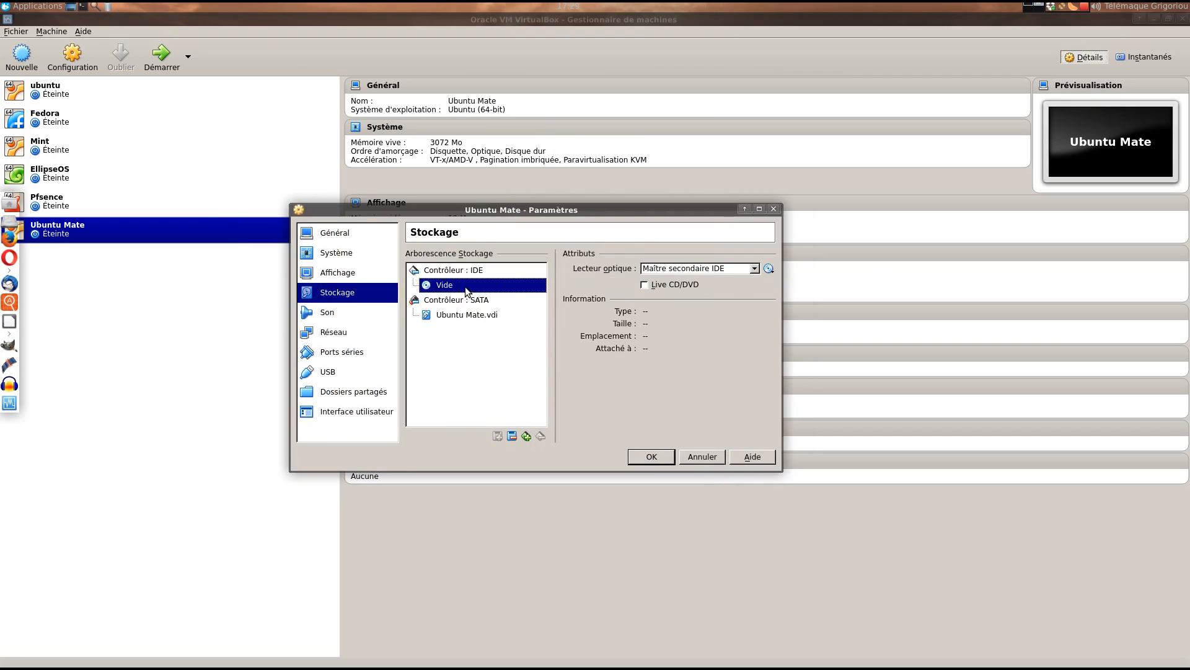
click(770, 269)
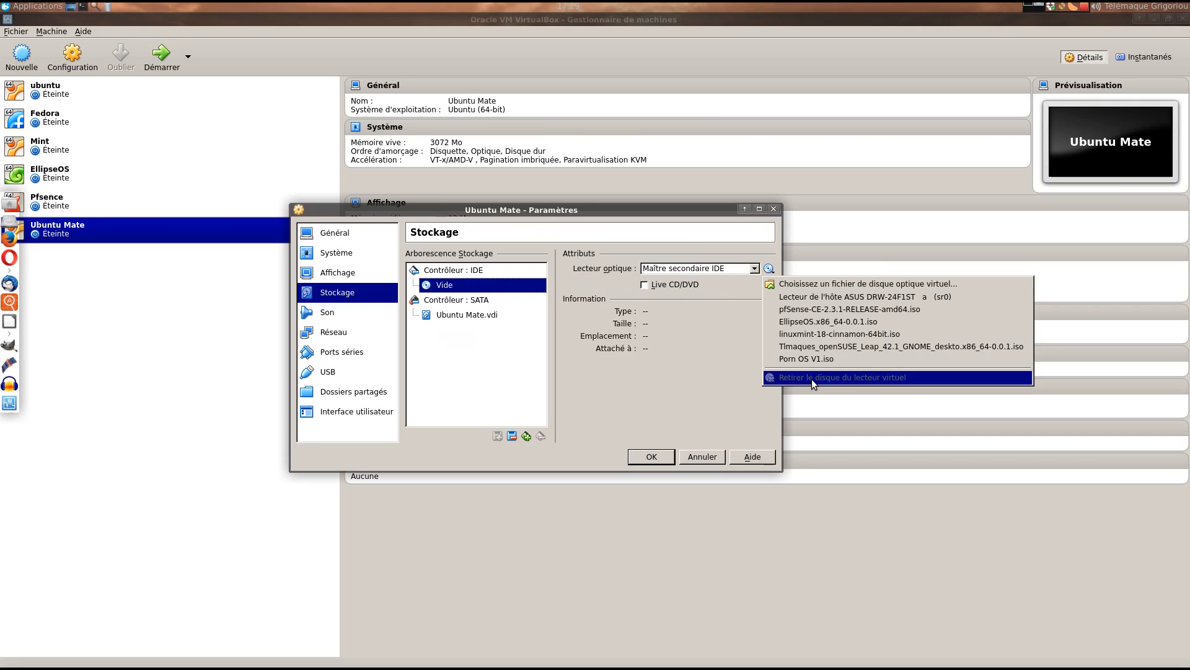
click(816, 284)
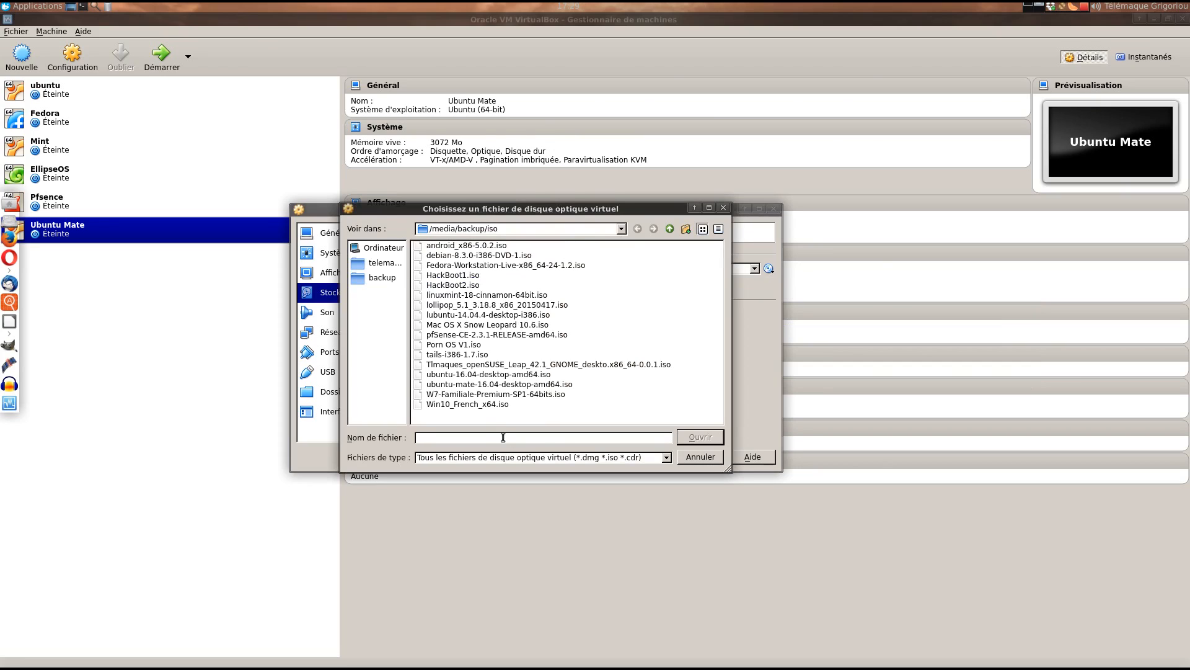
click(495, 387)
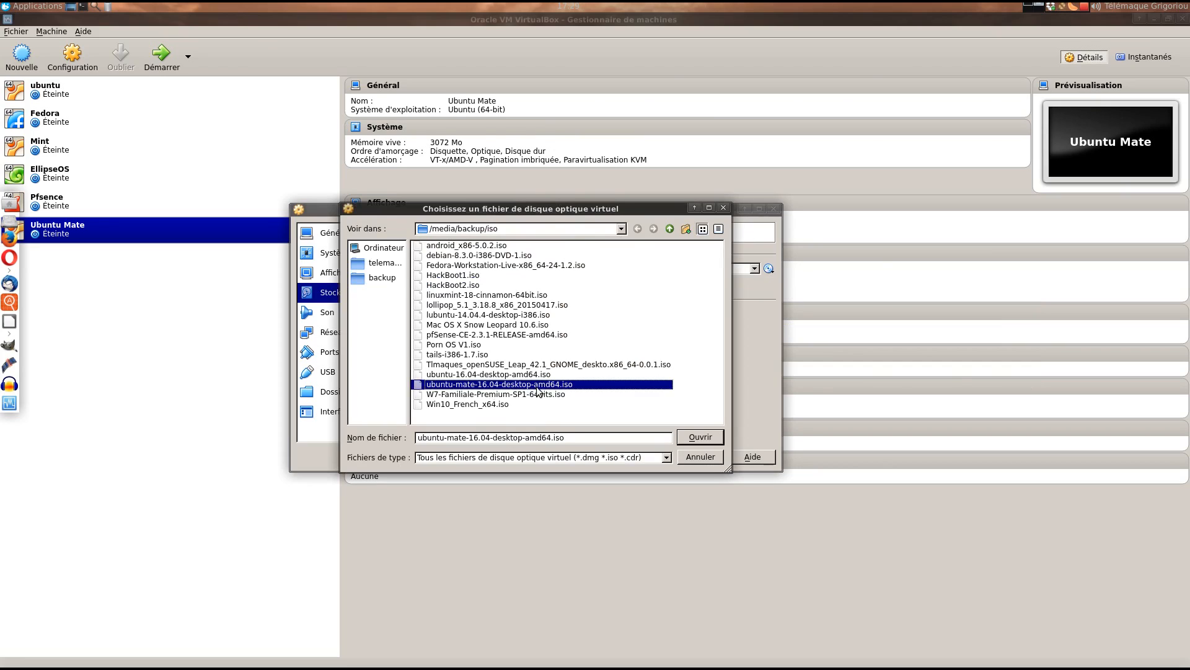
click(712, 435)
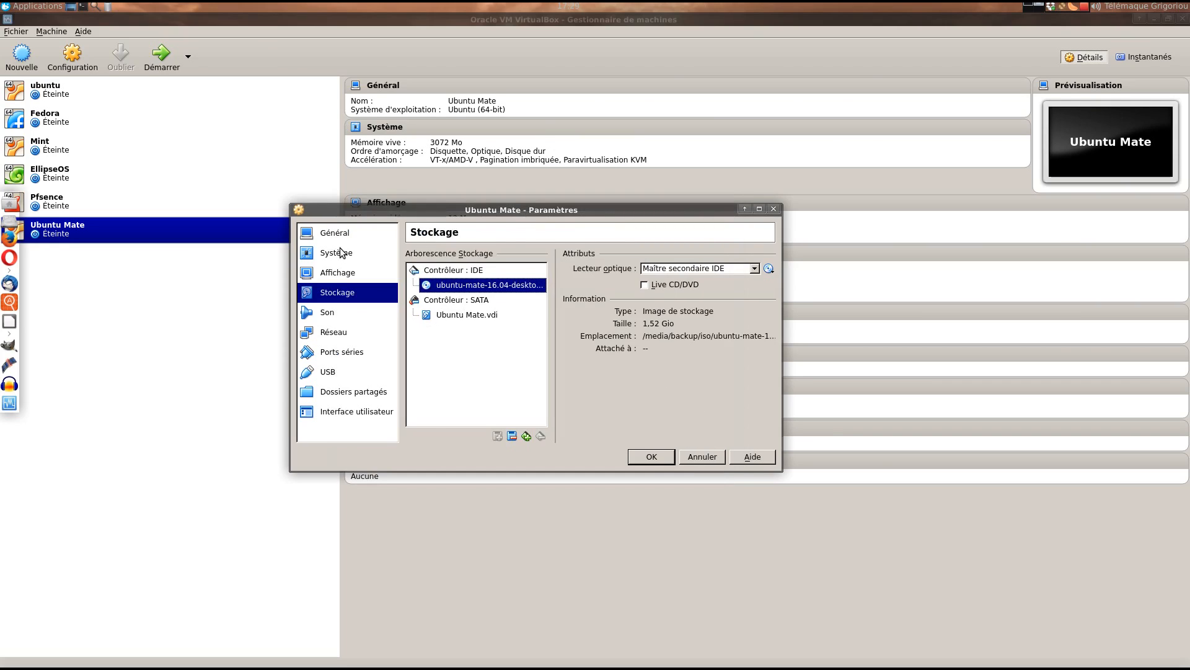
Set the machine's video memory to 128 Mo and save the settings.
click(343, 271)
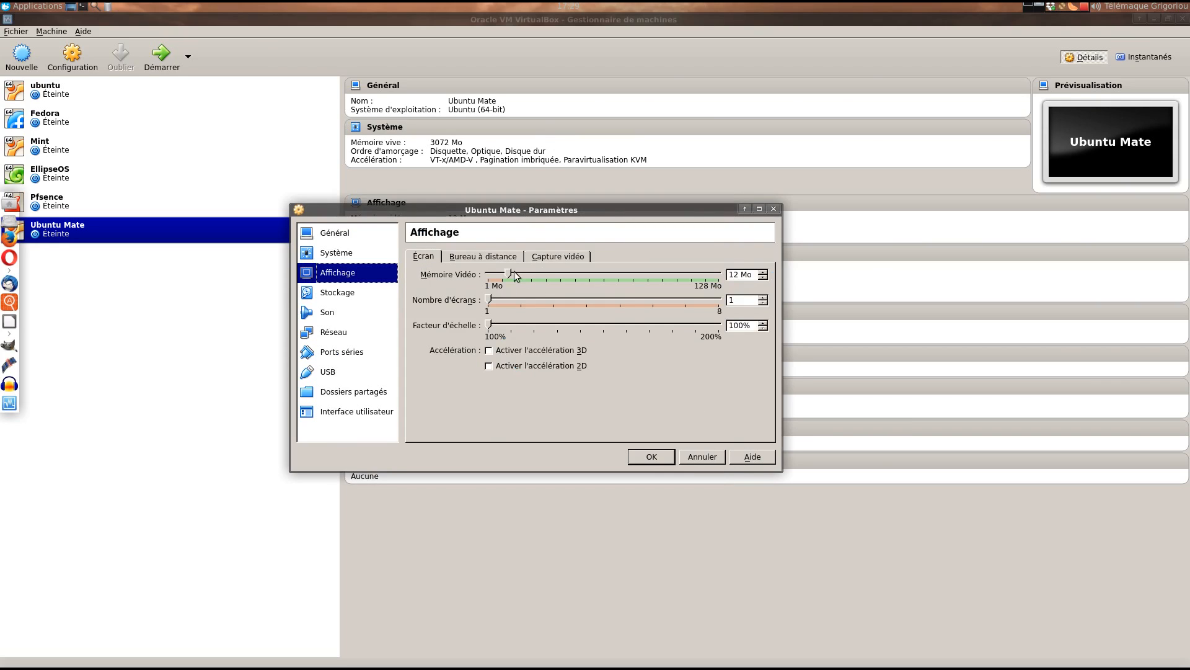
drag(510, 273, 721, 274)
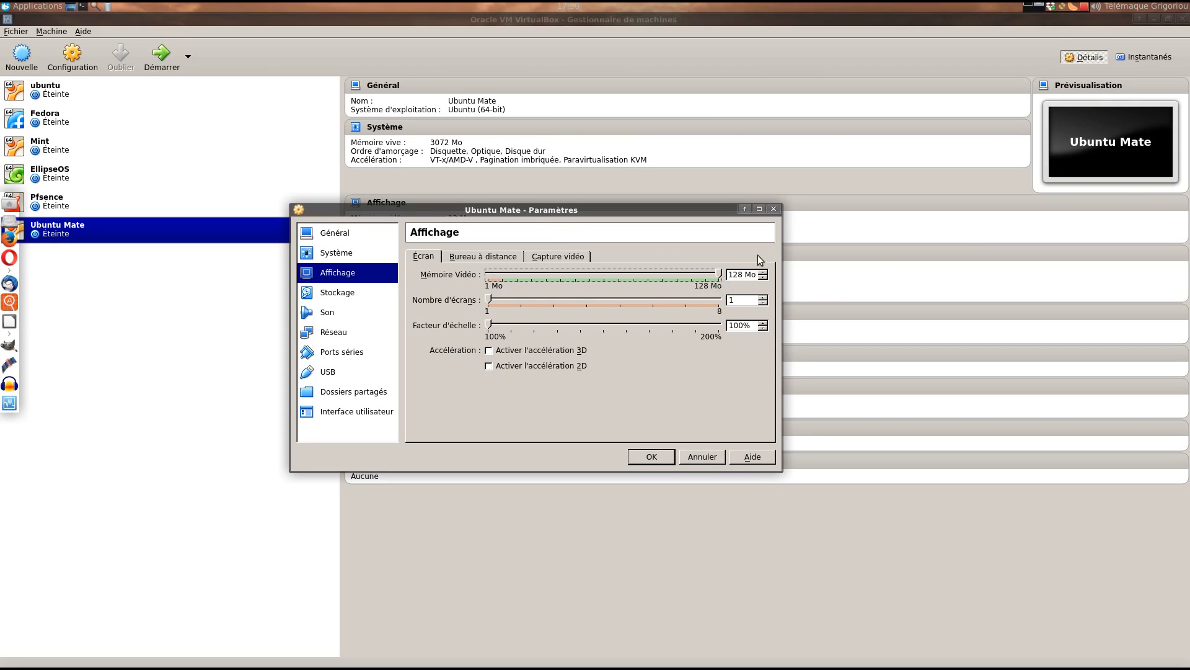
click(652, 456)
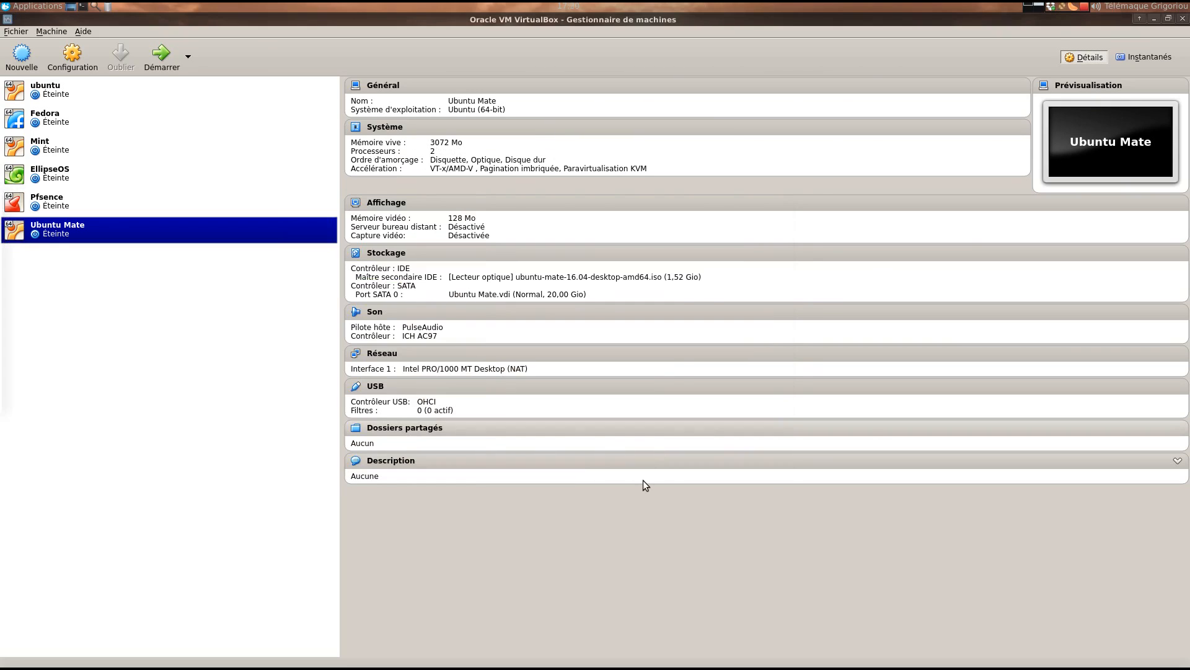
Start the Ubuntu Mate virtual machine, maximize its window, and move the installer window up on the guest desktop.
click(166, 68)
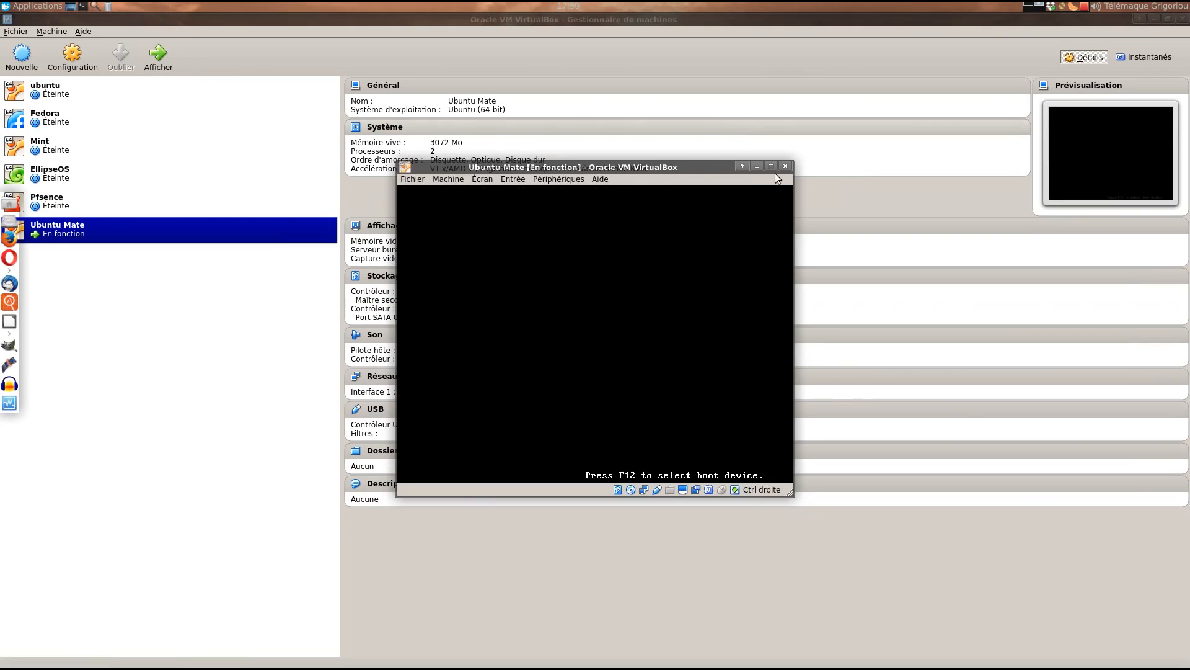
click(772, 166)
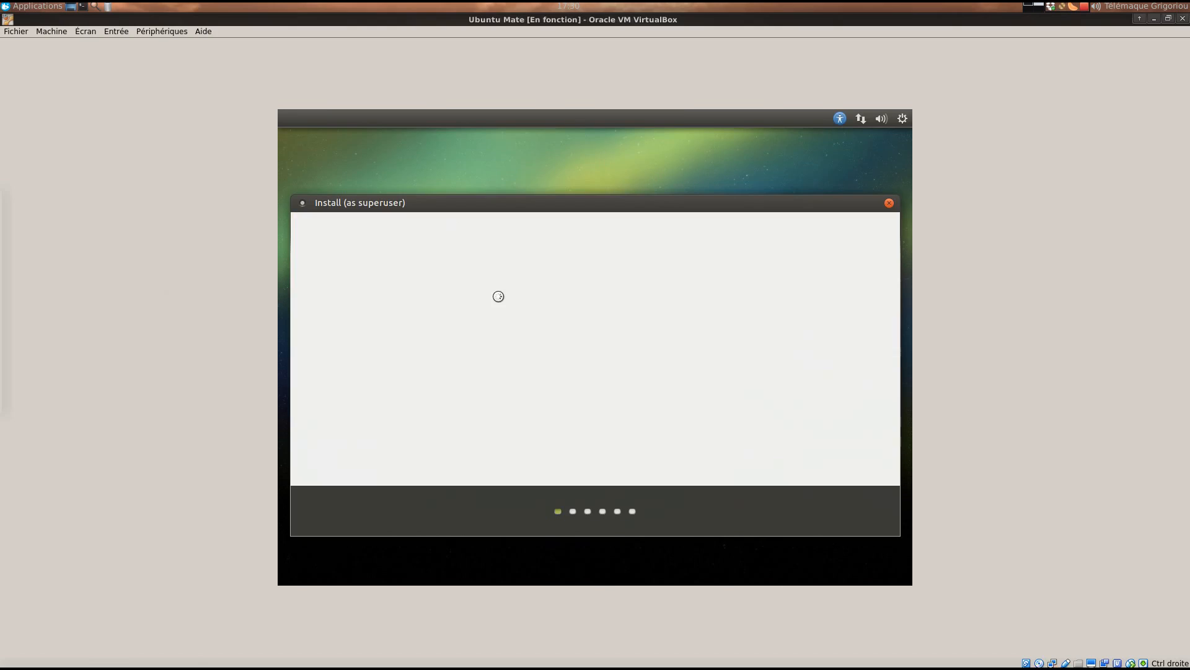
drag(608, 173, 611, 150)
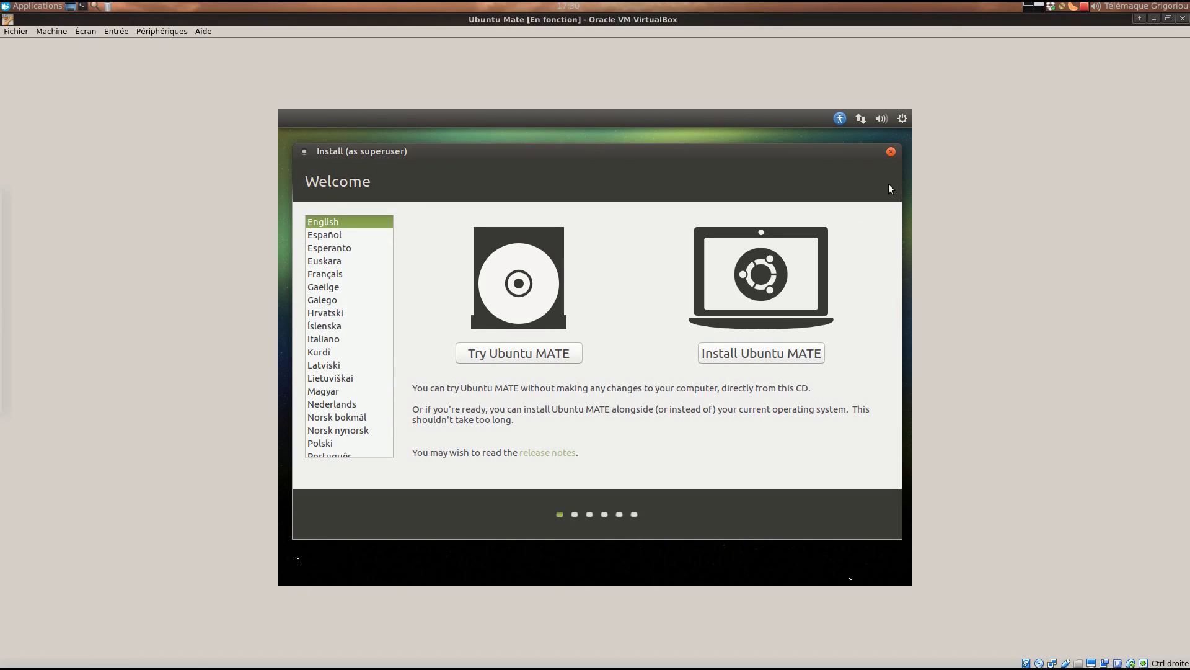
Choose Français as the installer language and start the Ubuntu MATE installation.
mouse_move(753, 155)
mouse_down()
mouse_move(545, 279)
mouse_move(788, 195)
mouse_move(725, 152)
mouse_move(754, 156)
mouse_up()
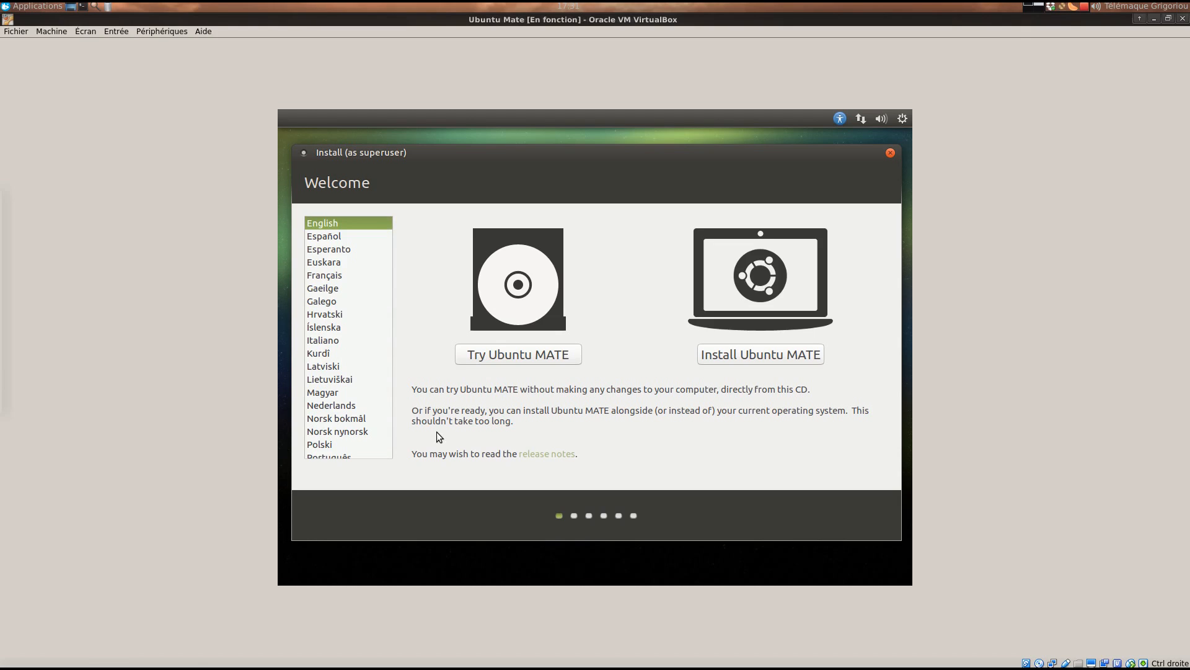
click(346, 277)
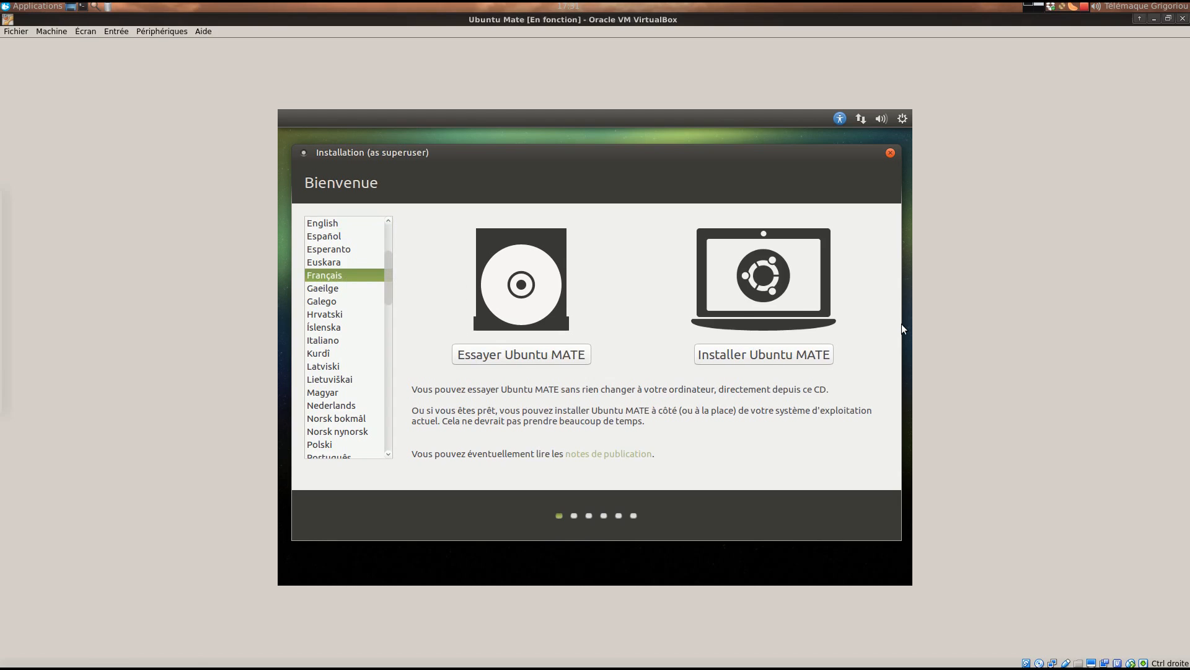
click(815, 352)
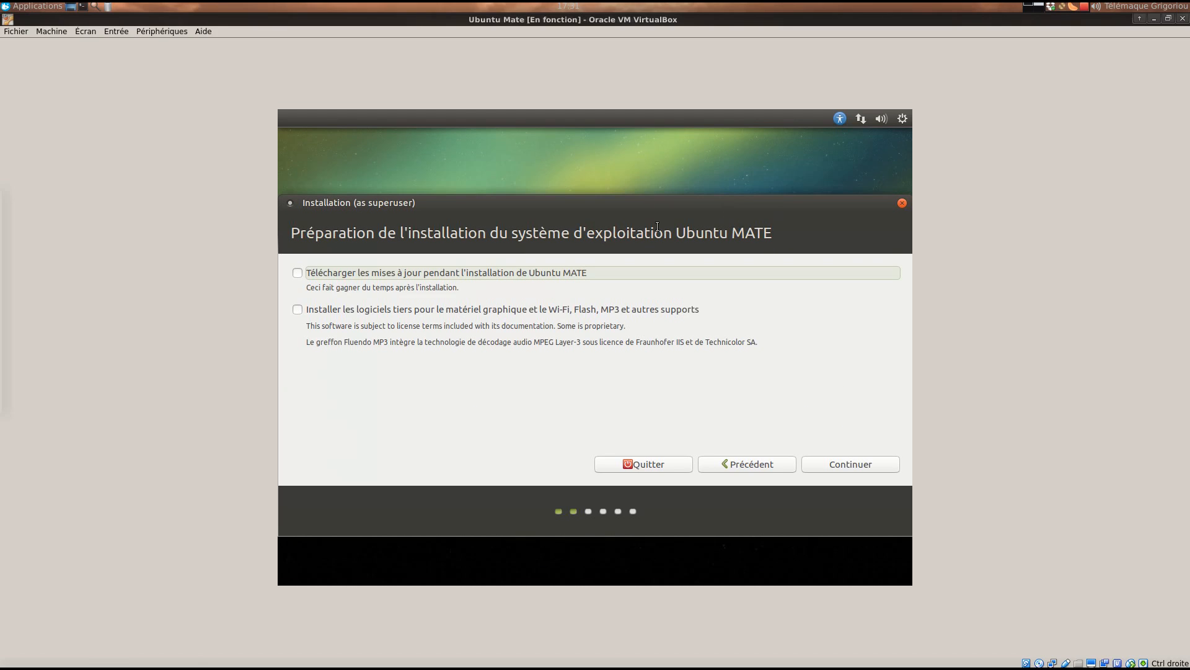
Enable downloading updates during installation and installing third-party software, then continue to the installation type.
click(307, 275)
click(302, 310)
click(843, 462)
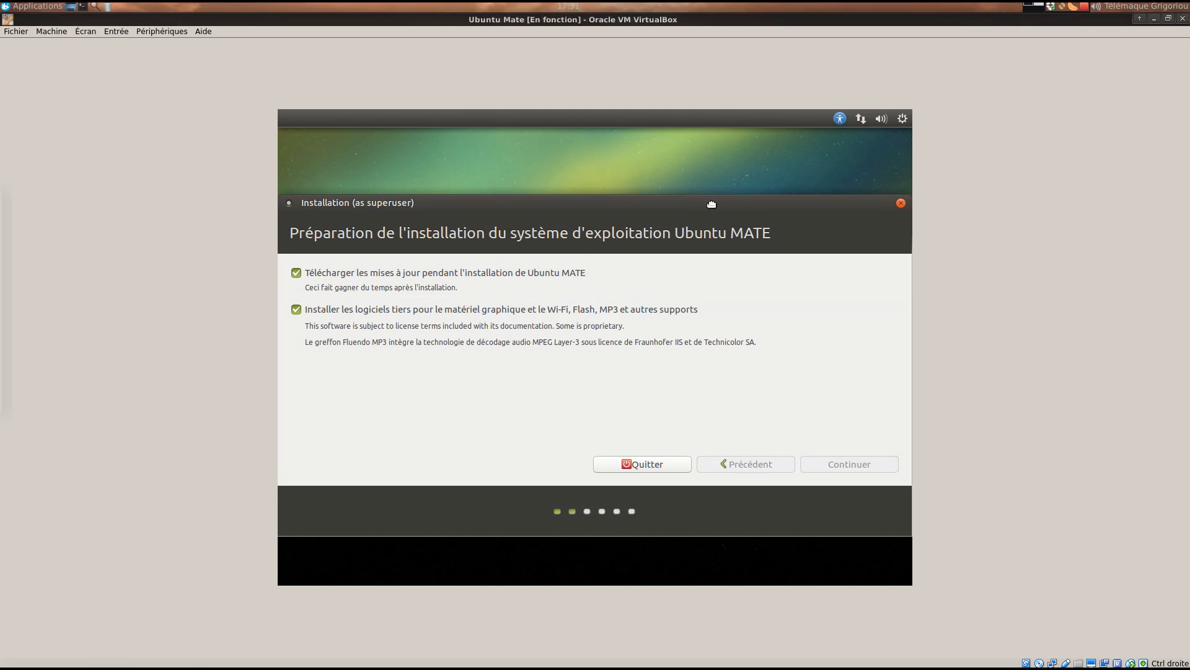
drag(712, 204, 754, 209)
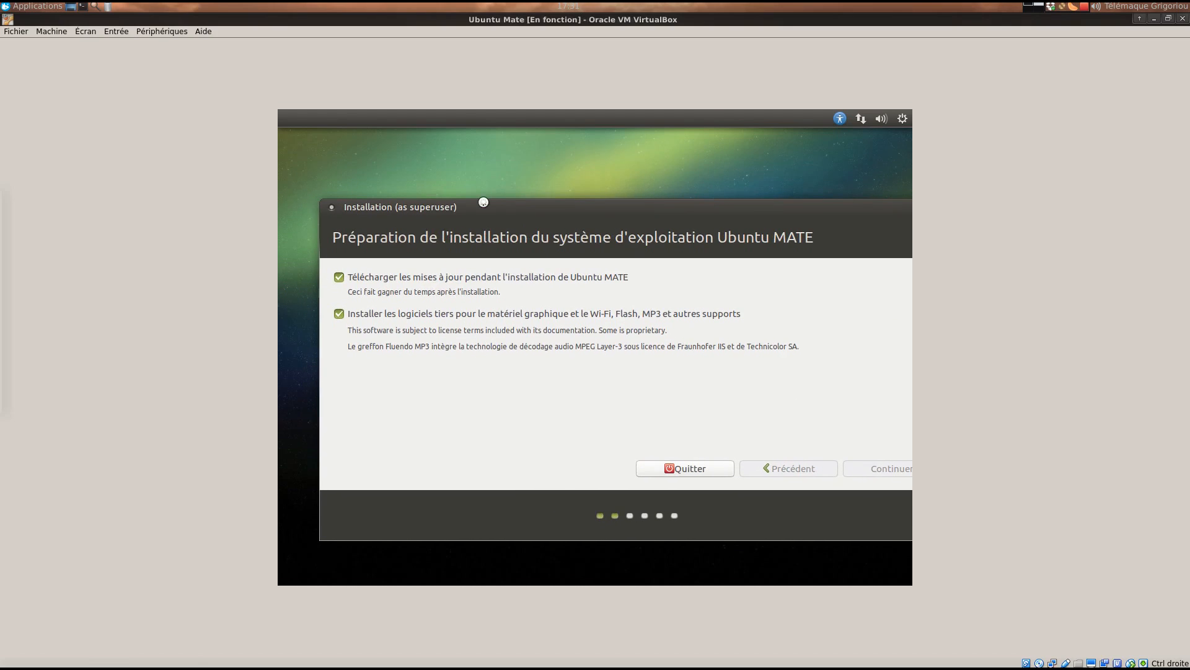
drag(490, 206, 441, 198)
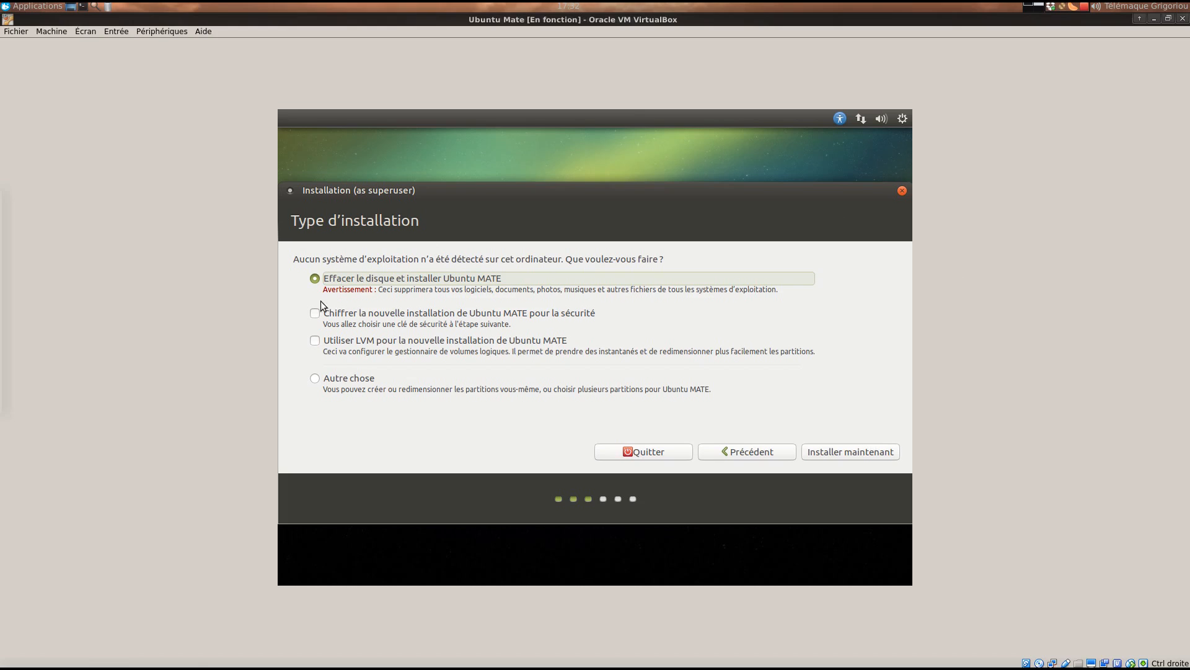
Install Ubuntu MATE with the option that erases the disk, and confirm writing the partition changes.
triple_click(499, 289)
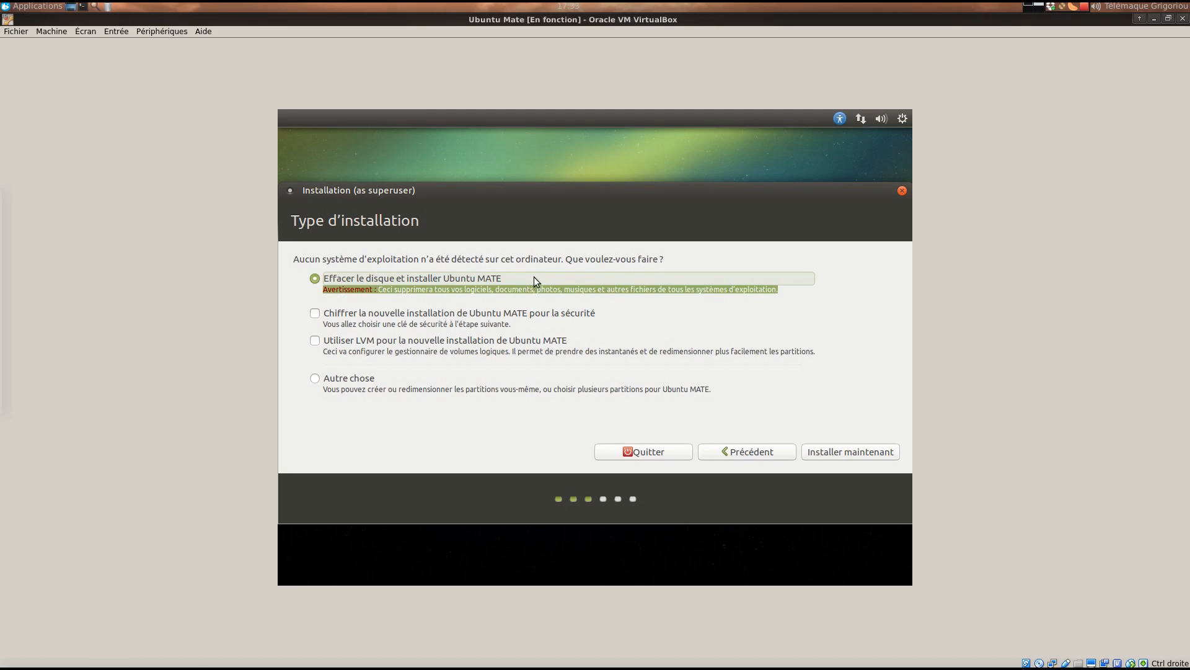
click(874, 458)
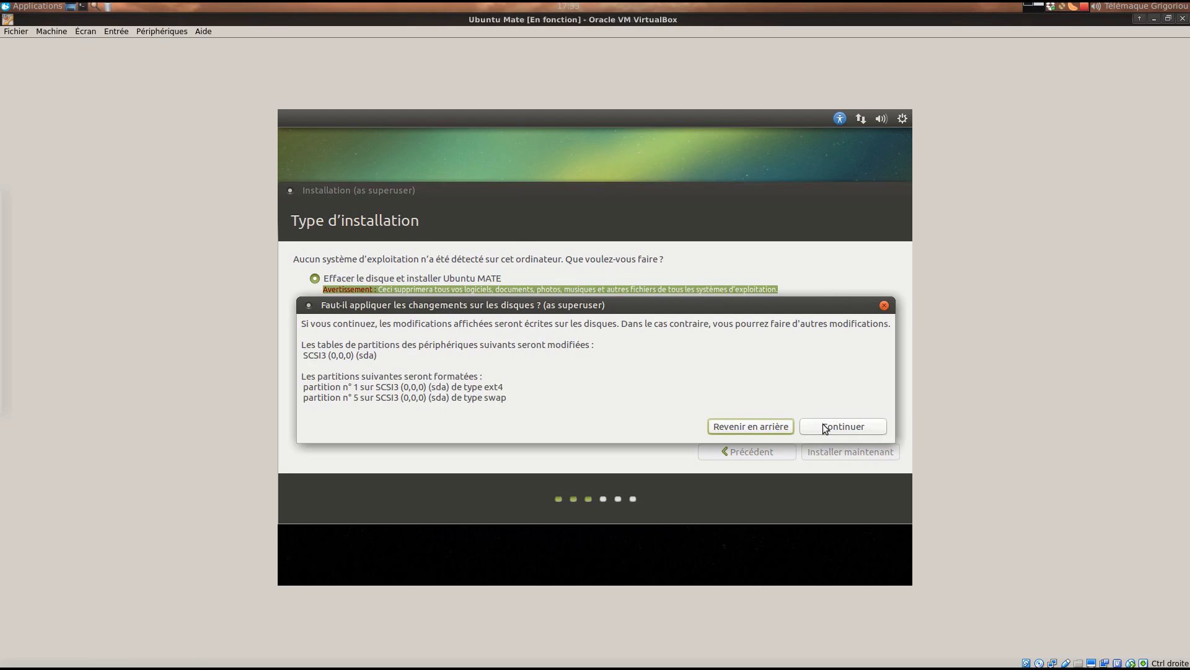
click(825, 426)
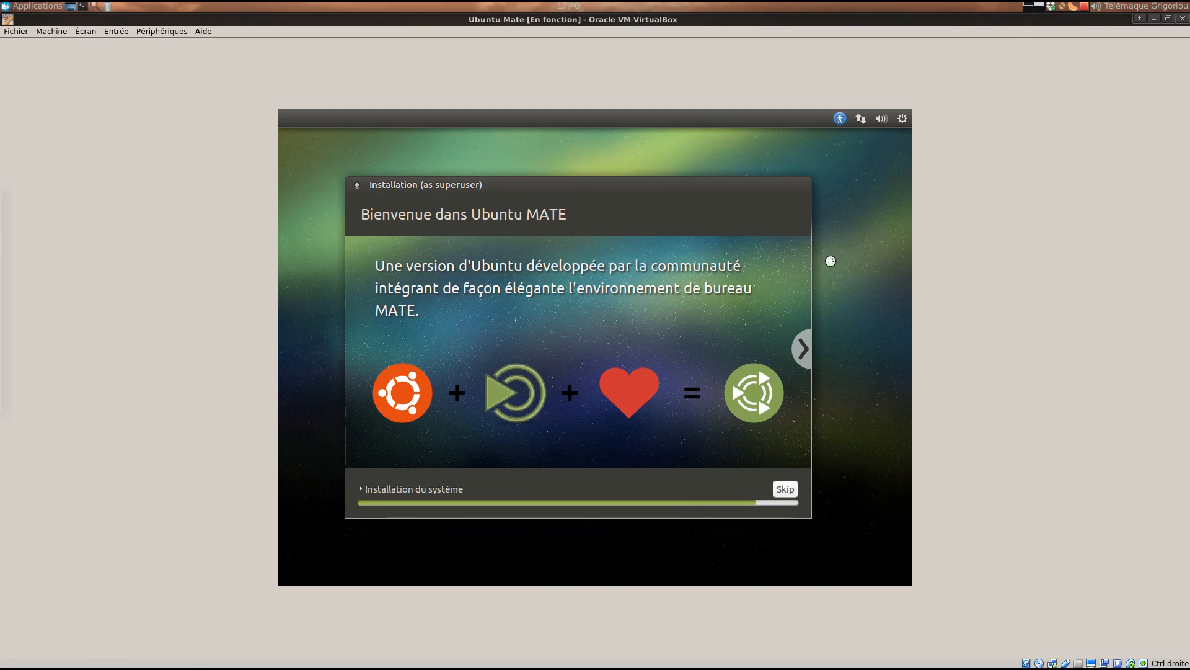
drag(561, 188, 597, 176)
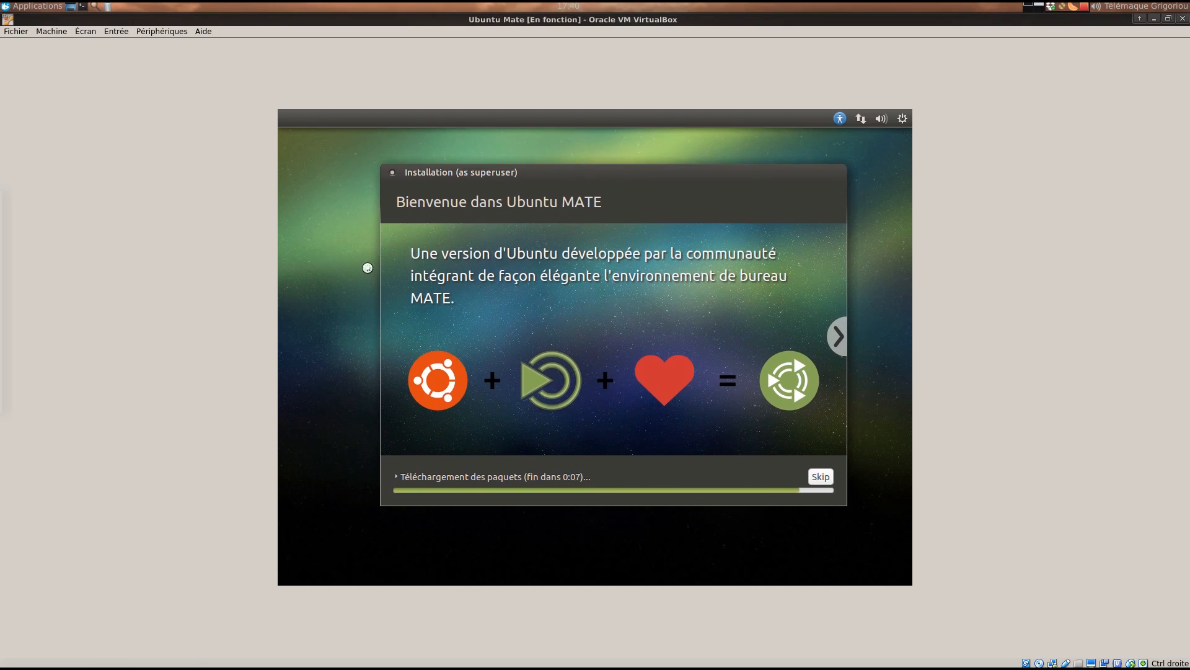
Browse the installer slideshow forward to the music page and back to the welcome page while the packages install.
click(839, 337)
click(839, 337)
click(838, 337)
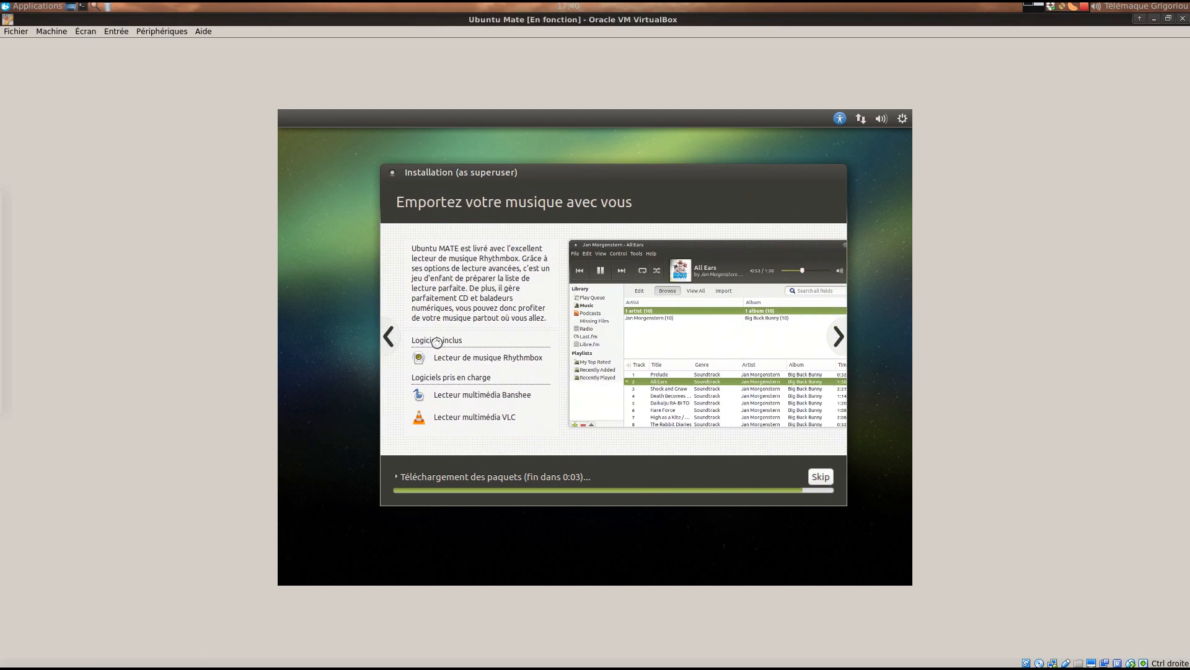
click(388, 351)
click(388, 351)
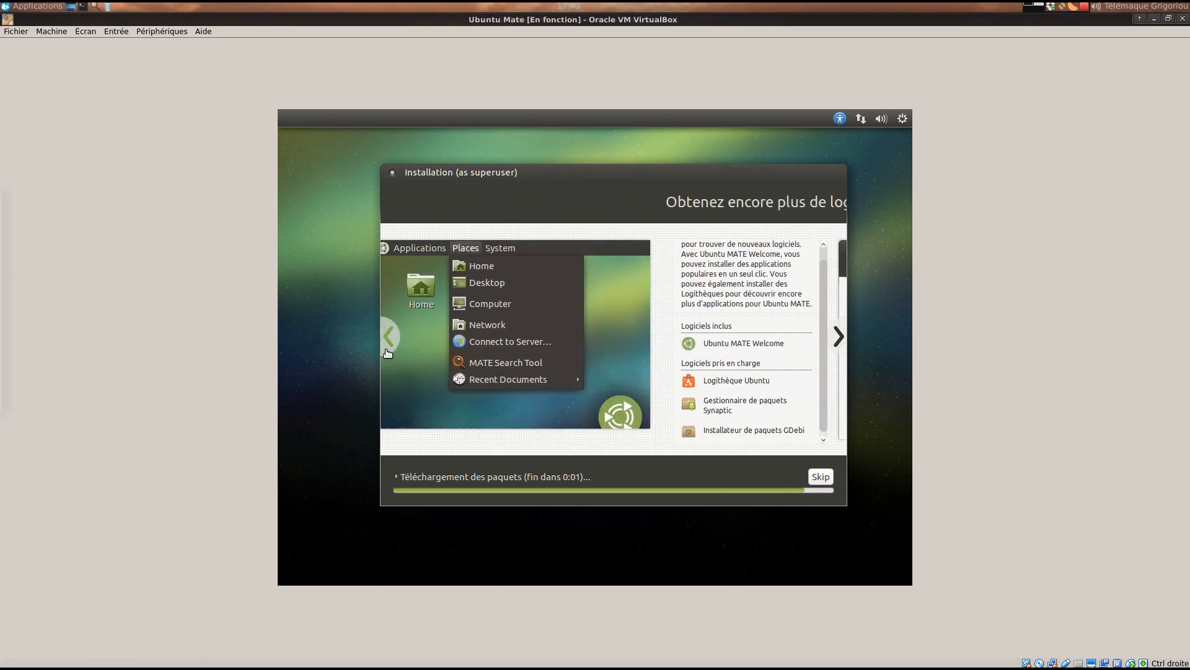
click(388, 351)
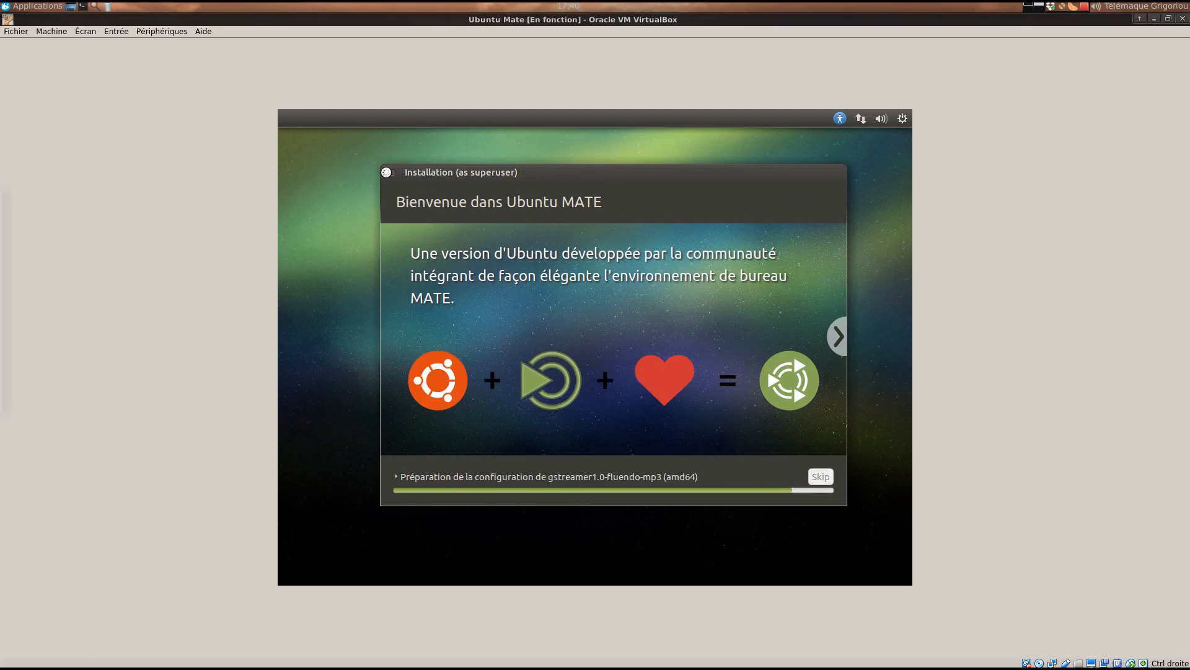
click(392, 172)
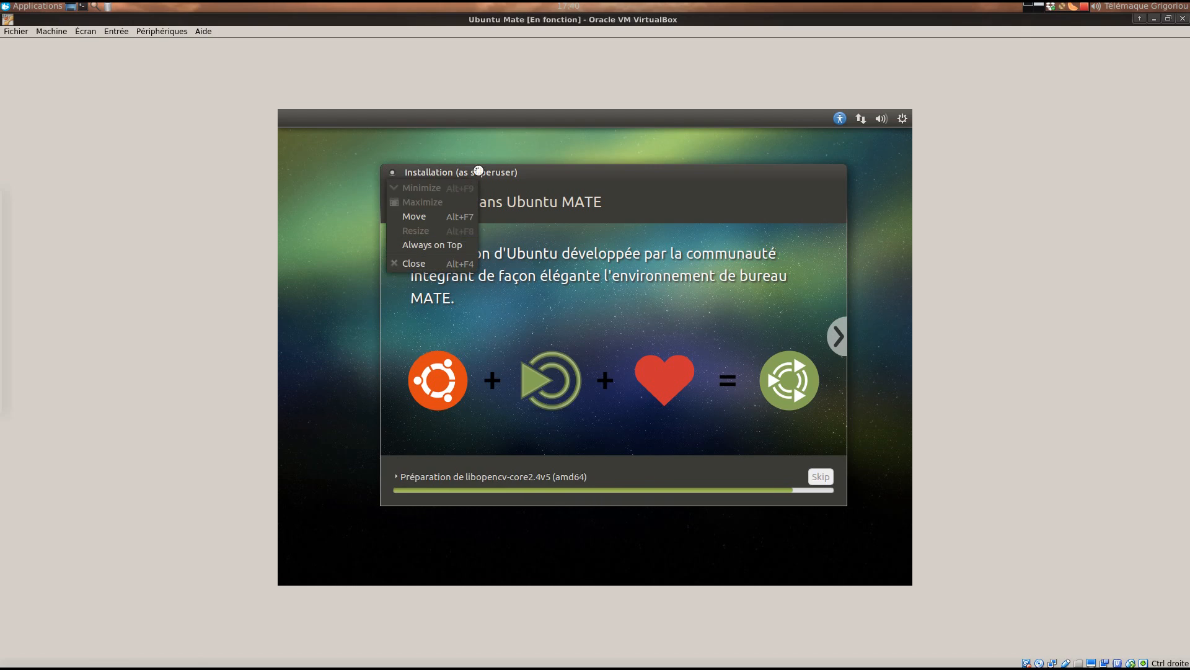
click(392, 174)
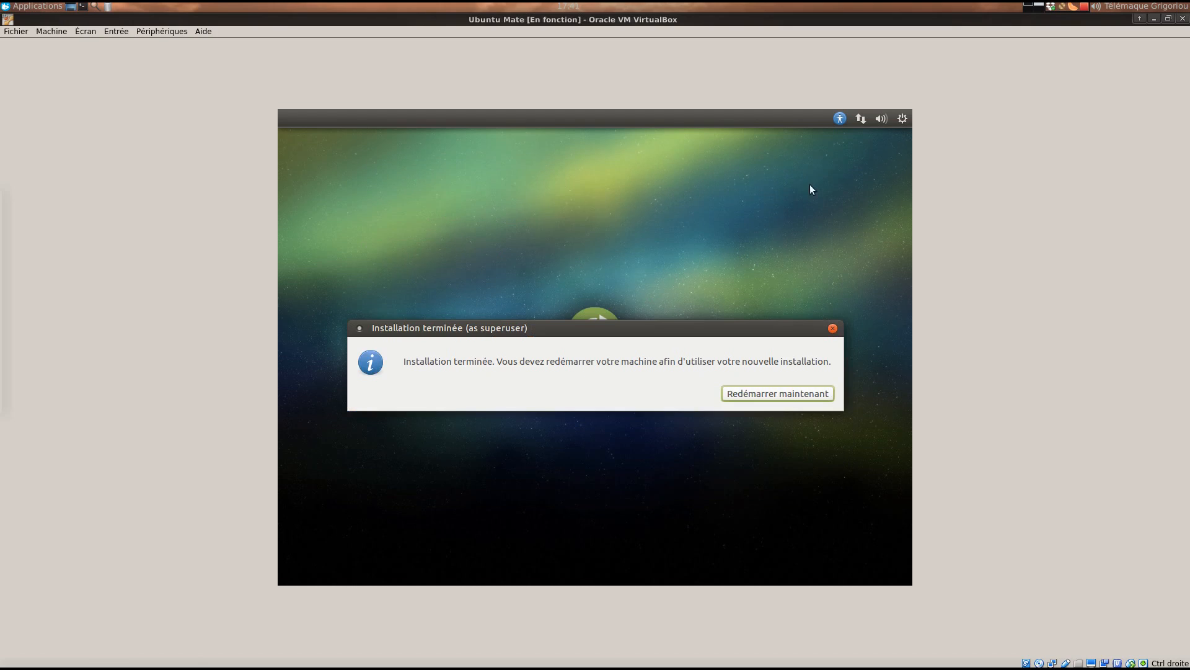
Restart the virtual machine to complete the installation, and close the Welcome window on the new desktop.
mouse_move(604, 328)
mouse_down()
mouse_move(612, 236)
mouse_move(590, 315)
mouse_up()
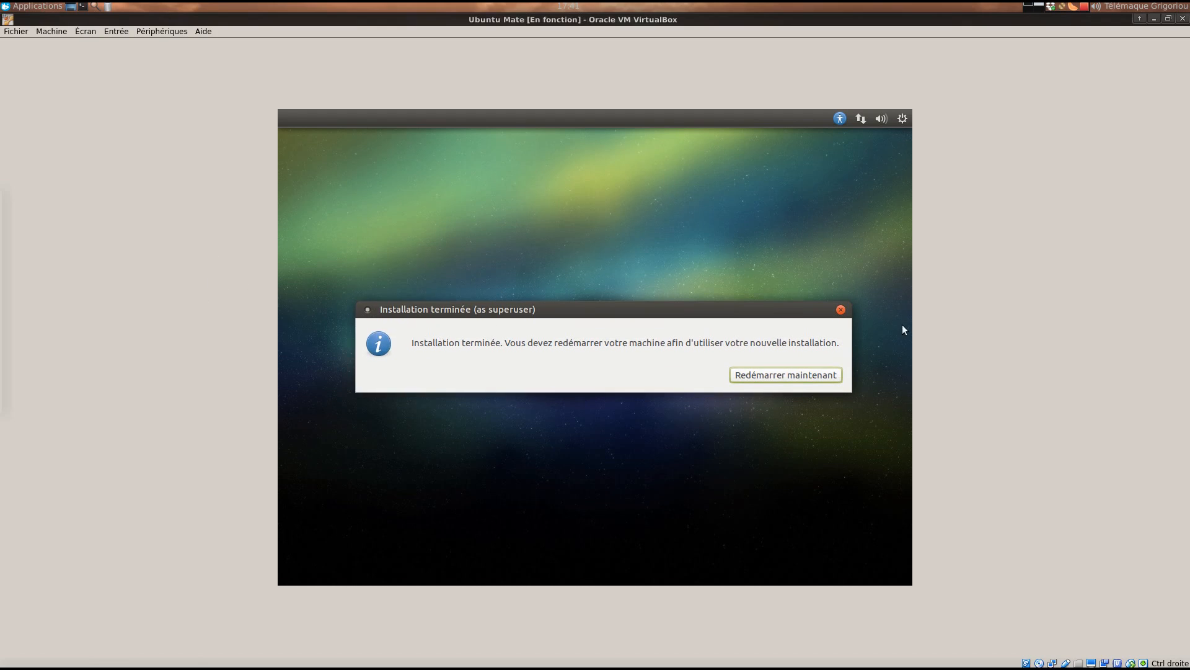
click(779, 375)
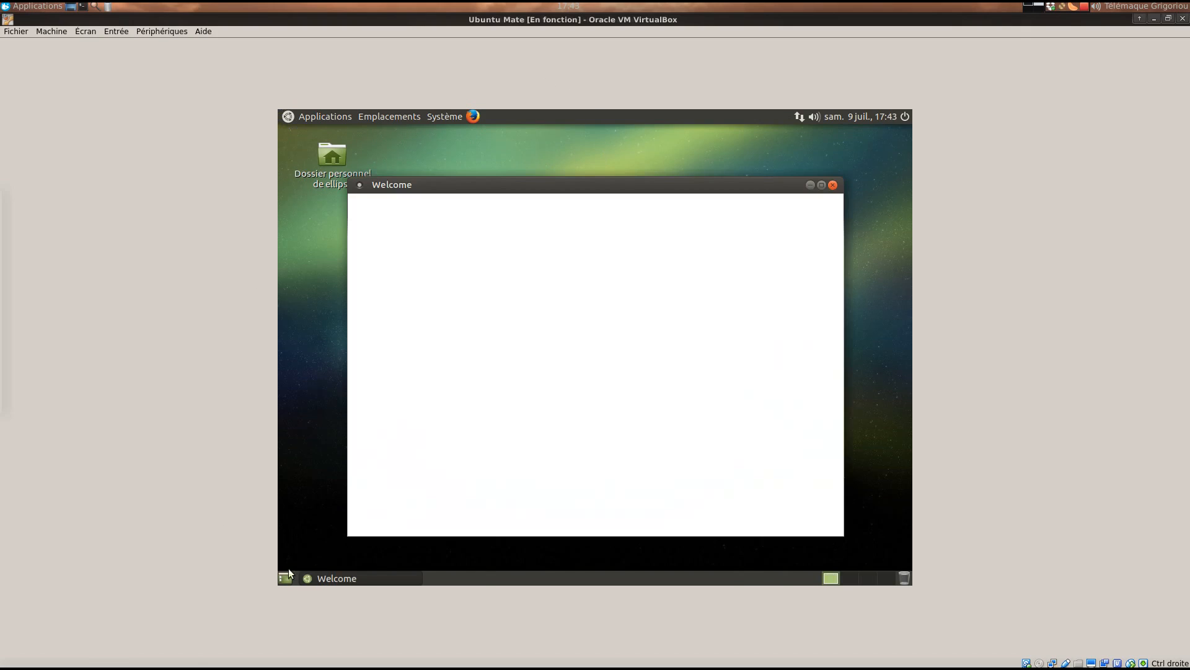
mouse_move(785, 188)
mouse_down()
mouse_move(746, 175)
mouse_move(784, 175)
mouse_up()
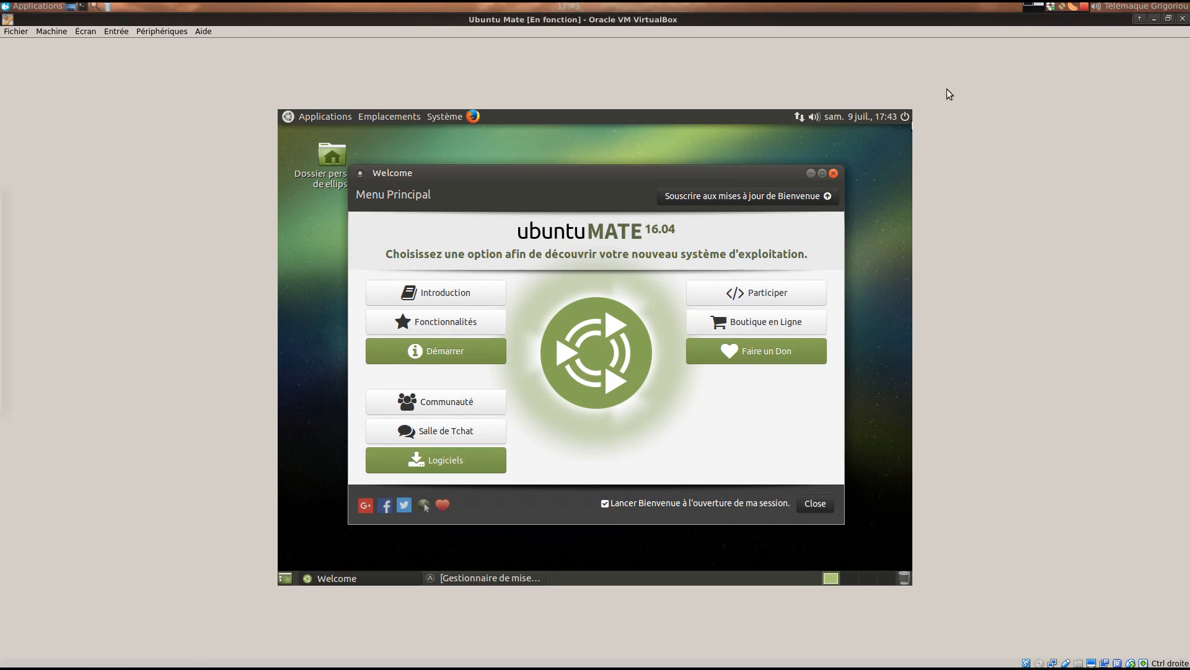
click(833, 173)
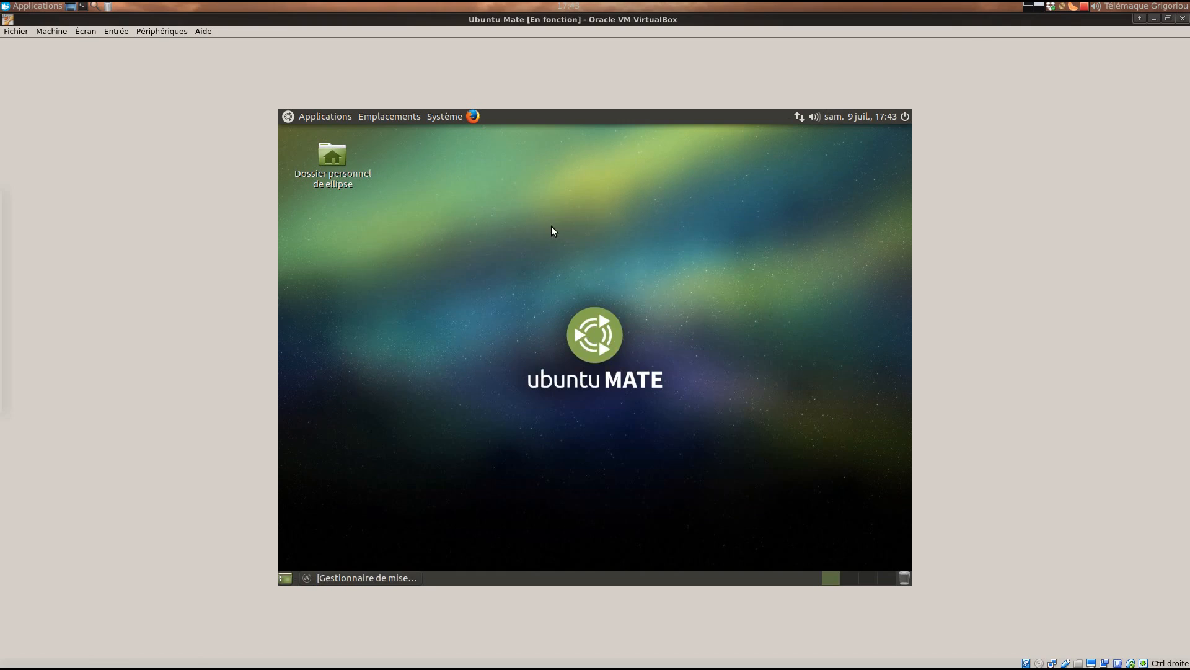
Review the pending updates in the update manager and install them, authenticating with the account password.
click(337, 580)
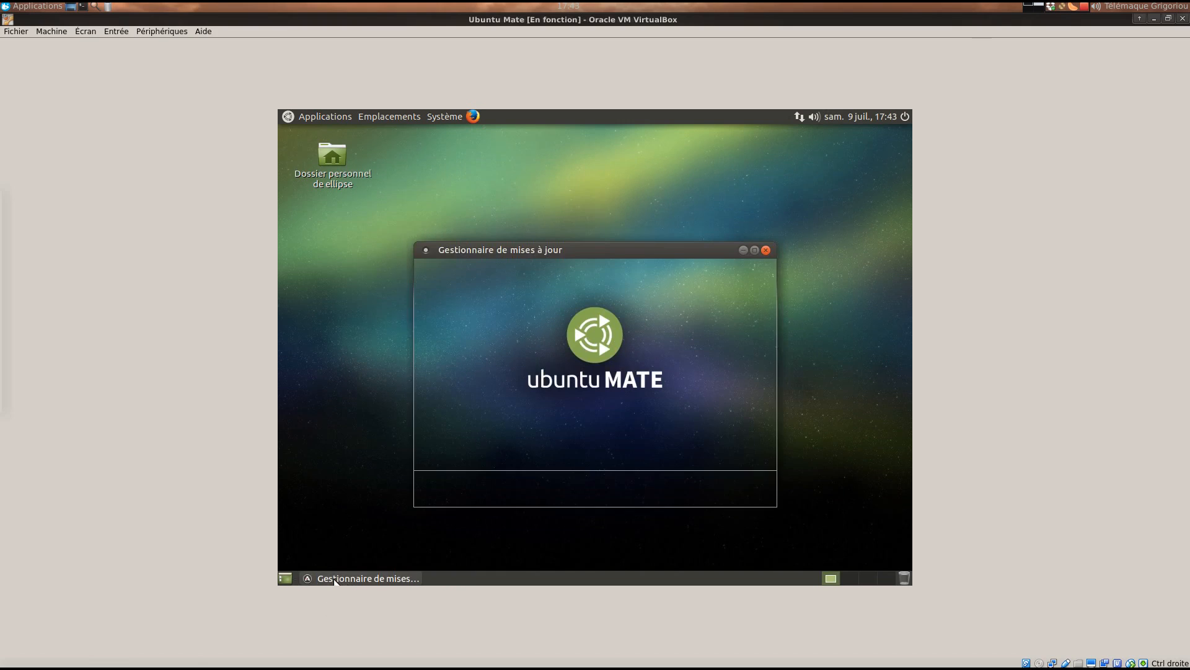
scroll(543, 372, down, 10)
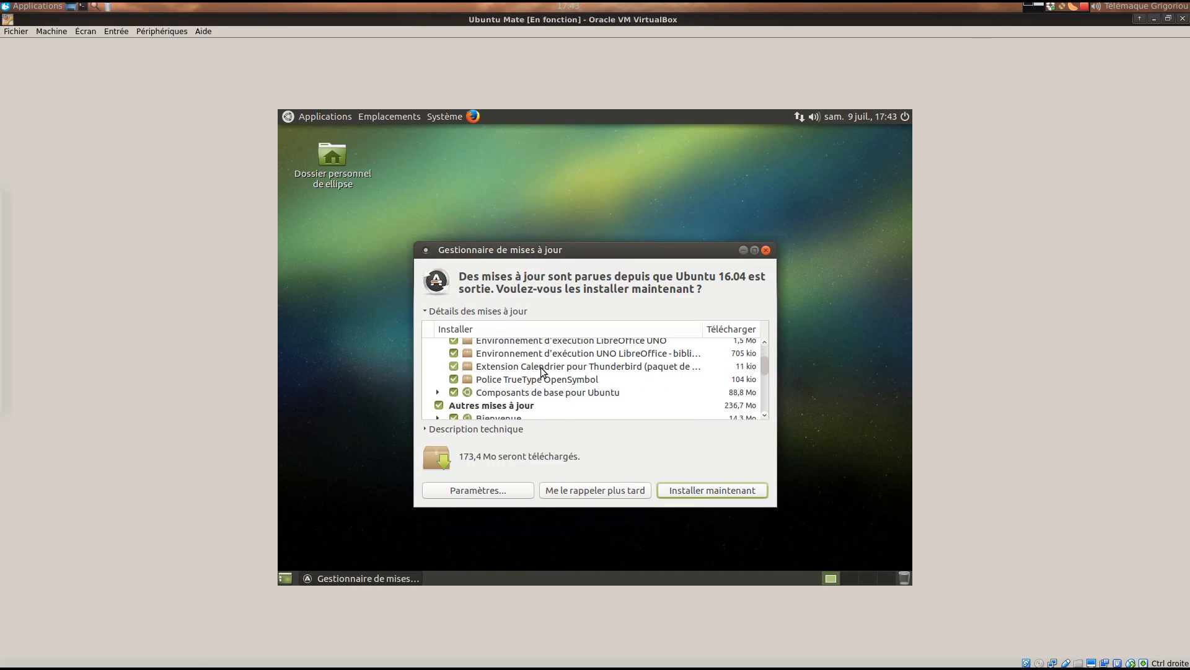
scroll(545, 372, up, 10)
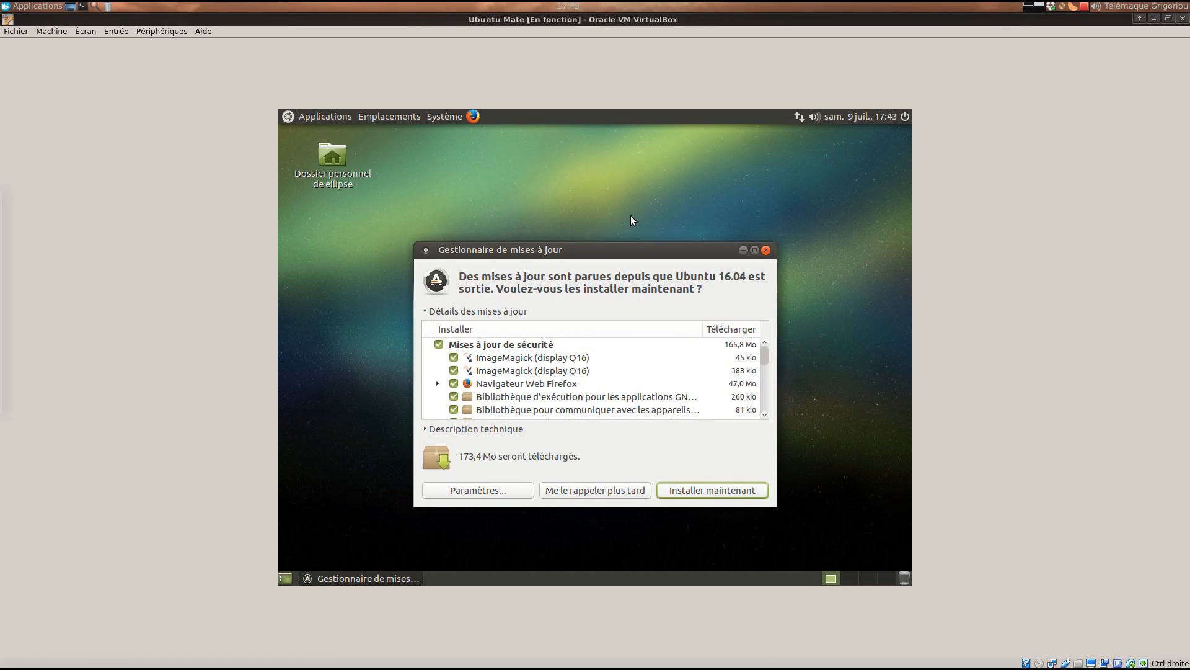
drag(624, 257, 560, 187)
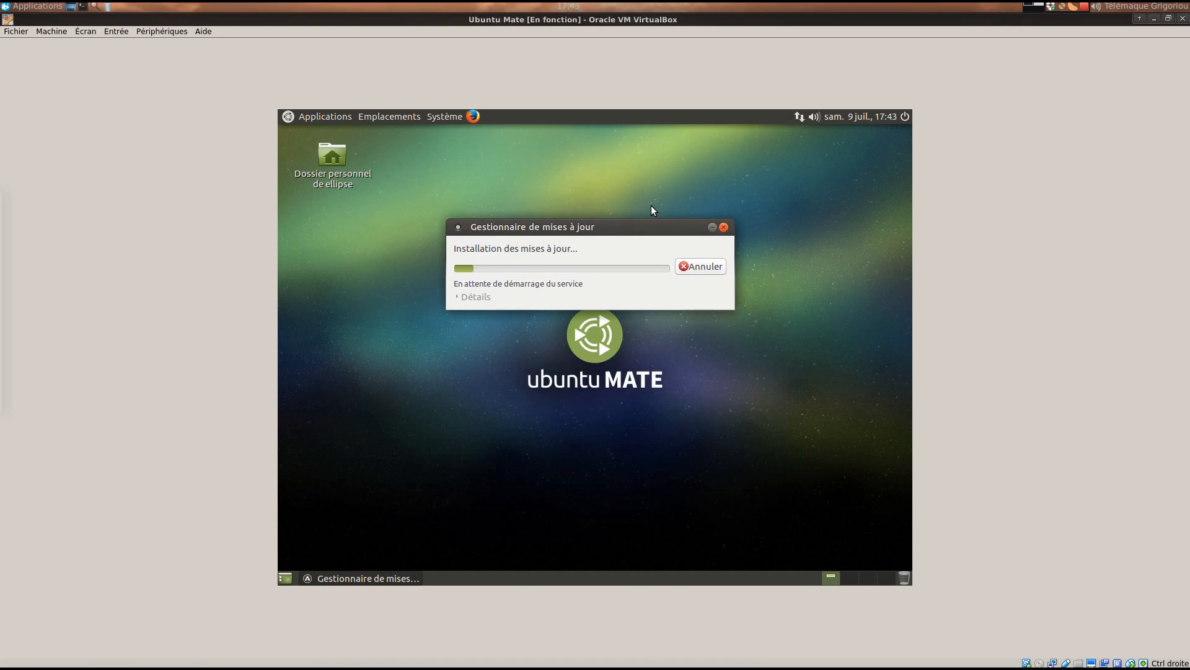
text(••••••••••••••)
key(Return)
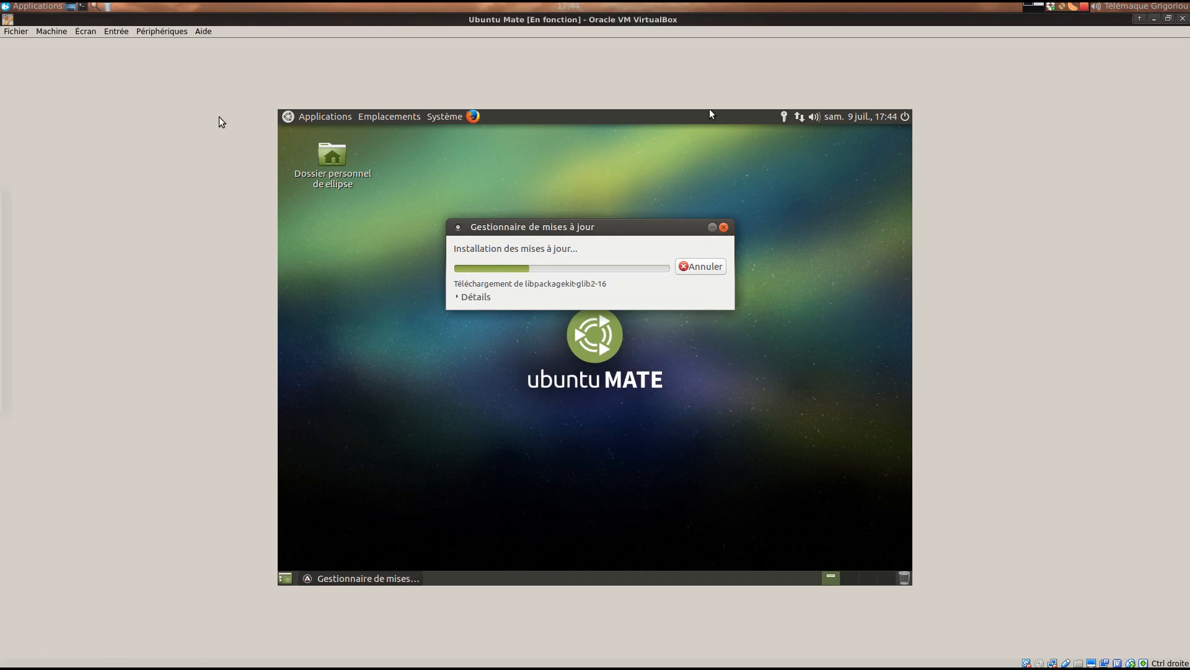
Check which screen resolutions the guest's display preferences offer, and close them without applying a change.
click(319, 116)
mouse_move(445, 115)
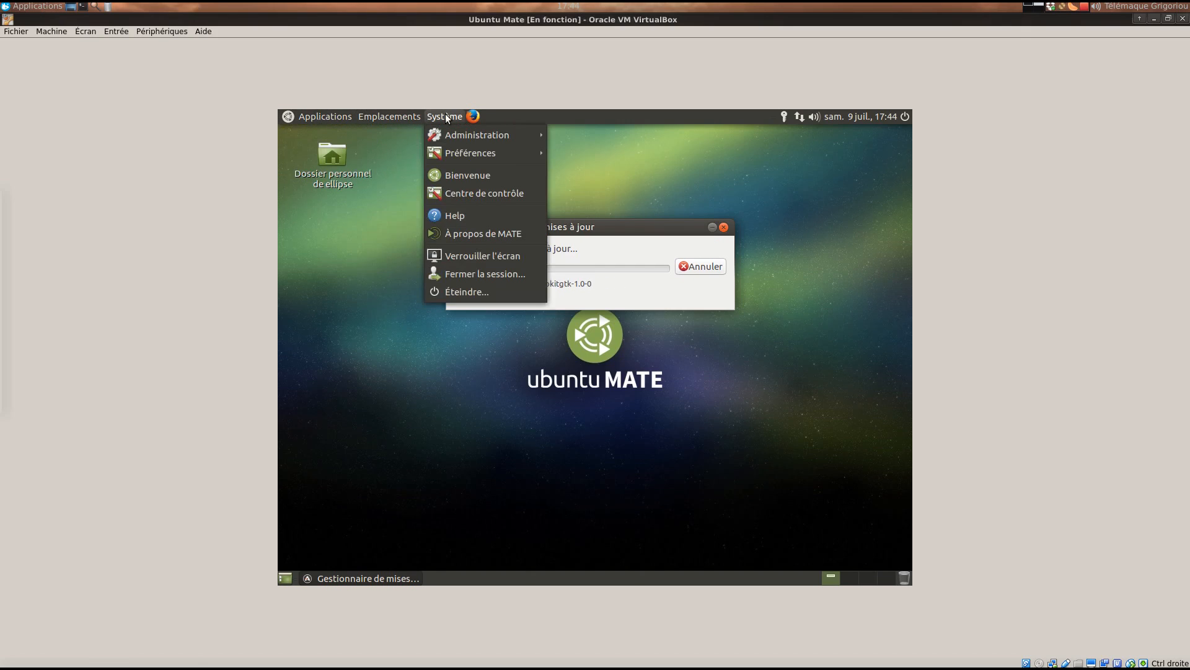
mouse_move(455, 138)
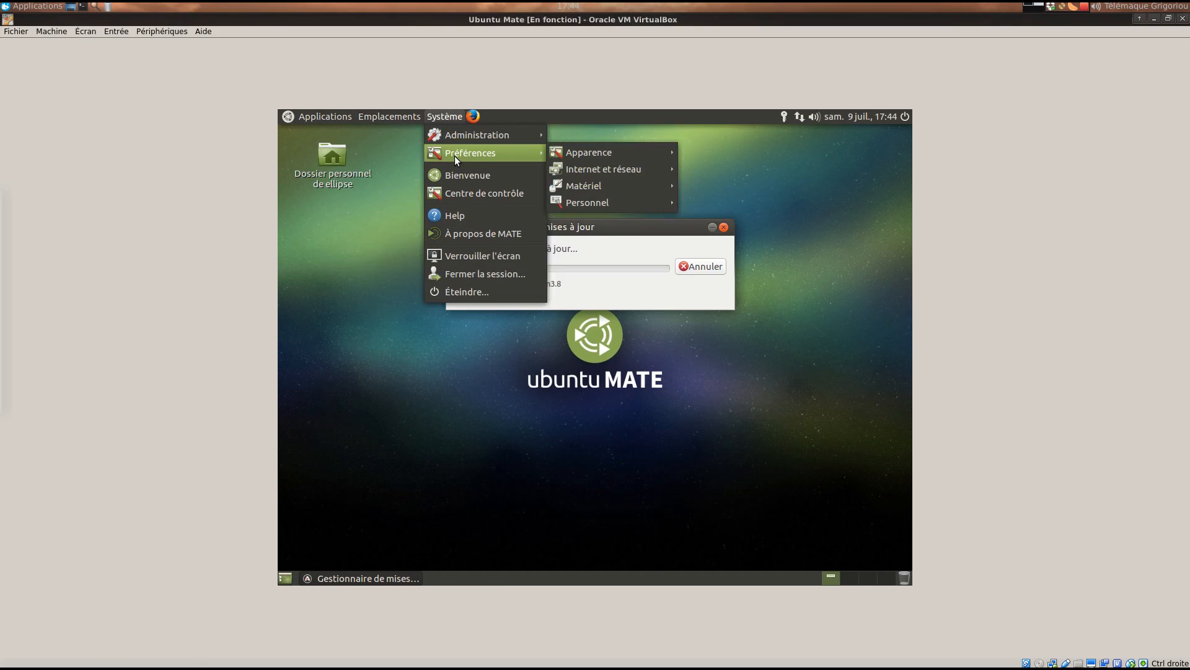
mouse_move(575, 183)
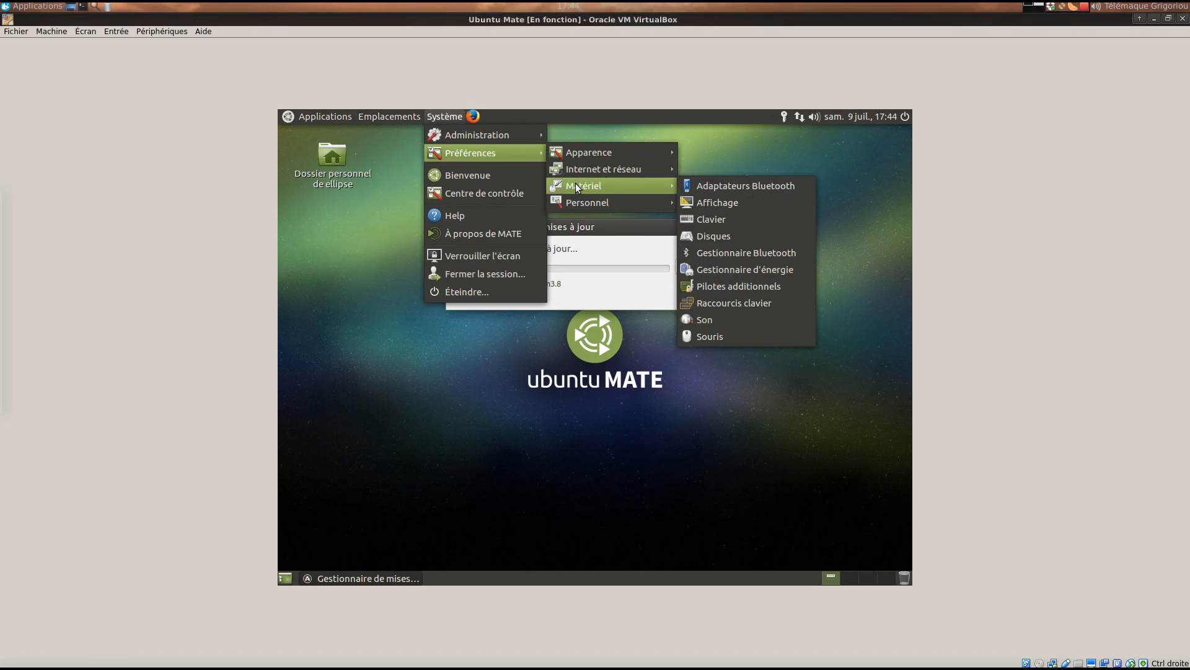
click(781, 205)
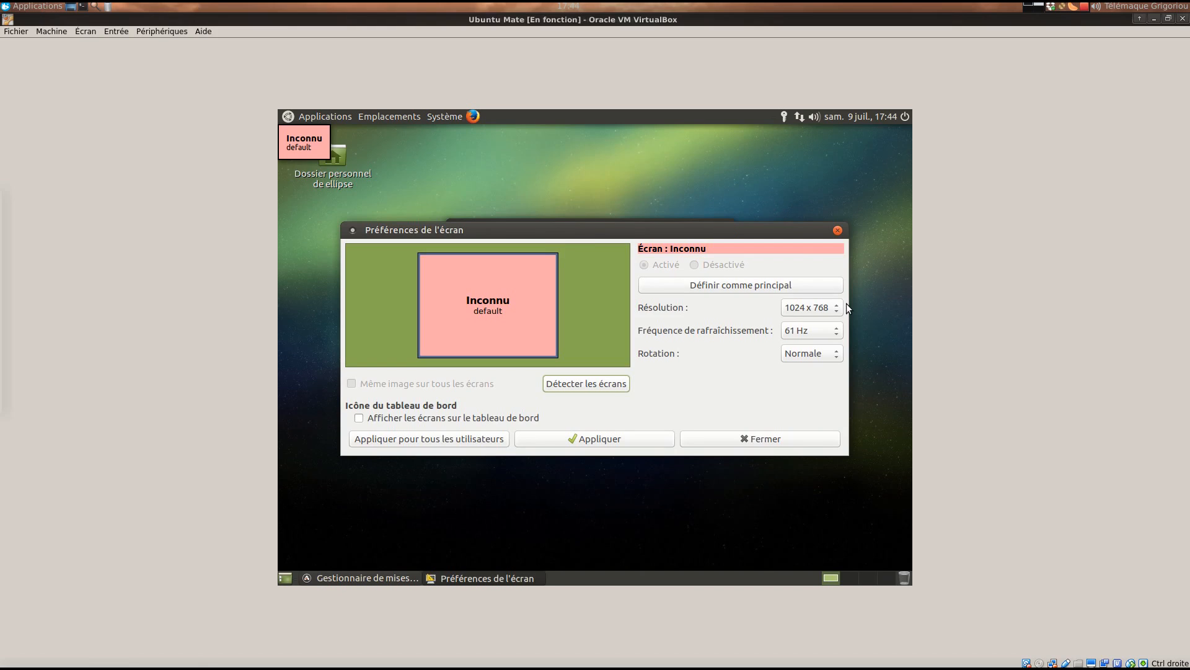
click(826, 307)
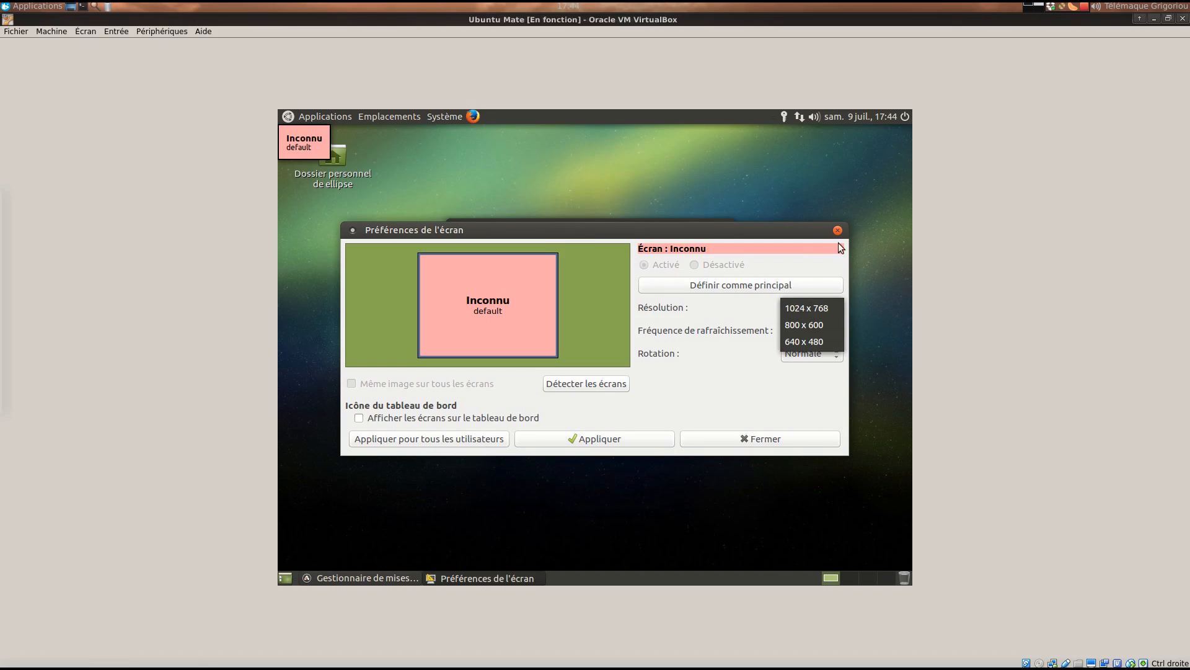
click(800, 311)
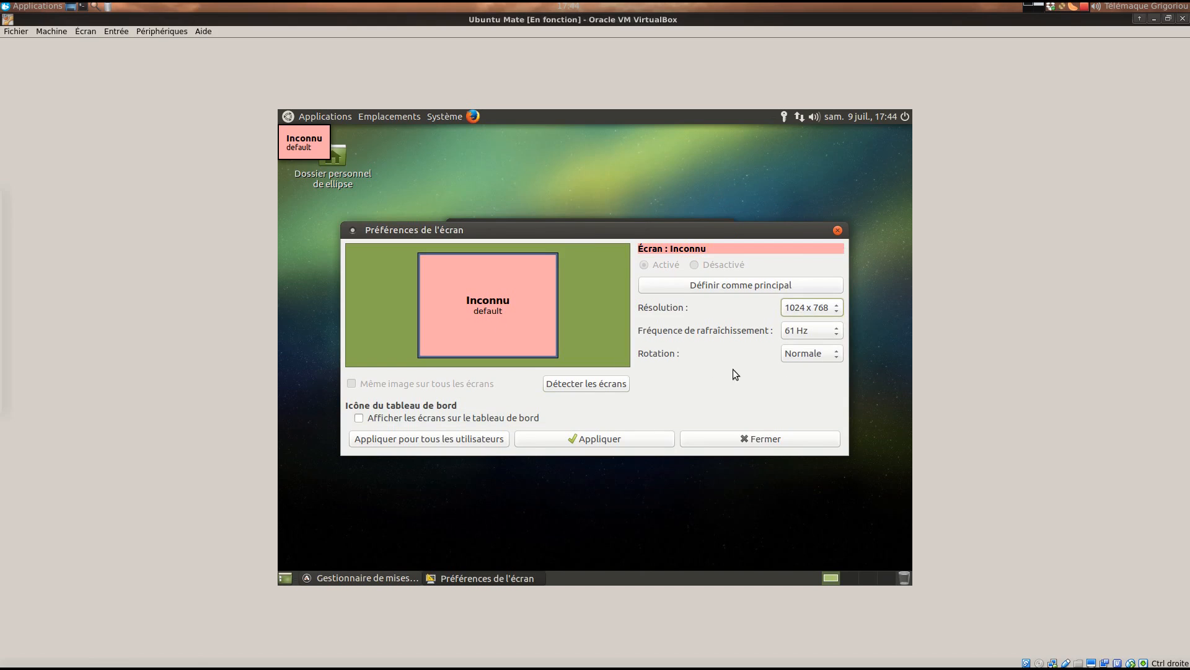
click(744, 442)
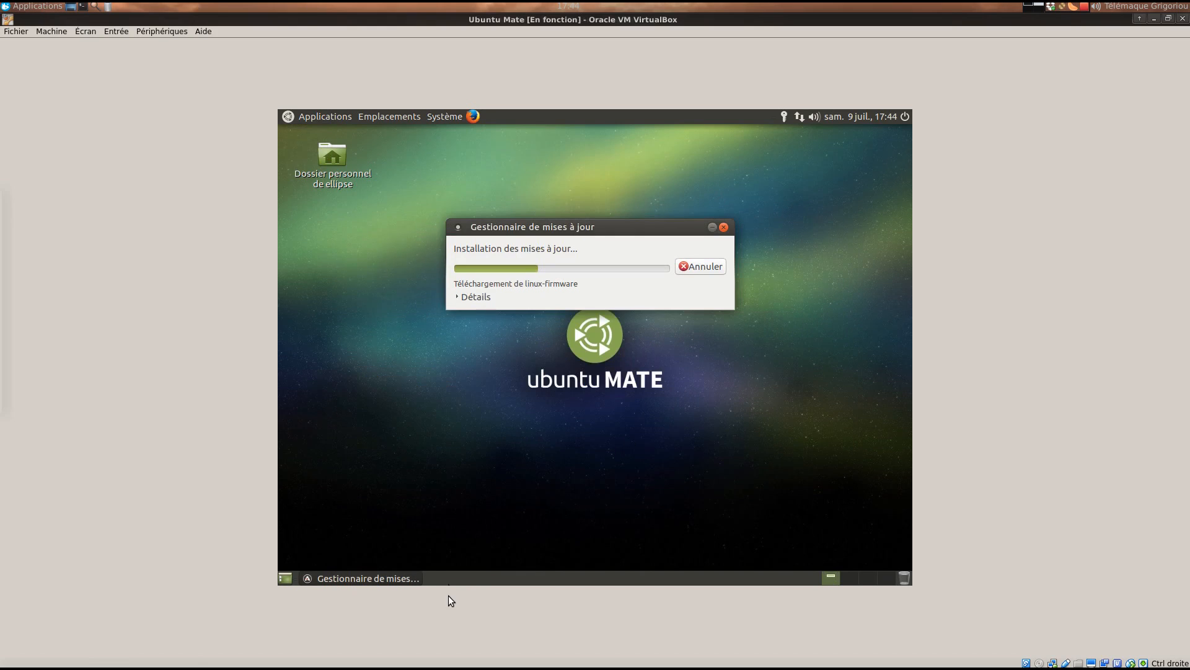
Move the update progress window aside and insert the Guest Additions CD image into the virtual machine.
drag(570, 227, 713, 180)
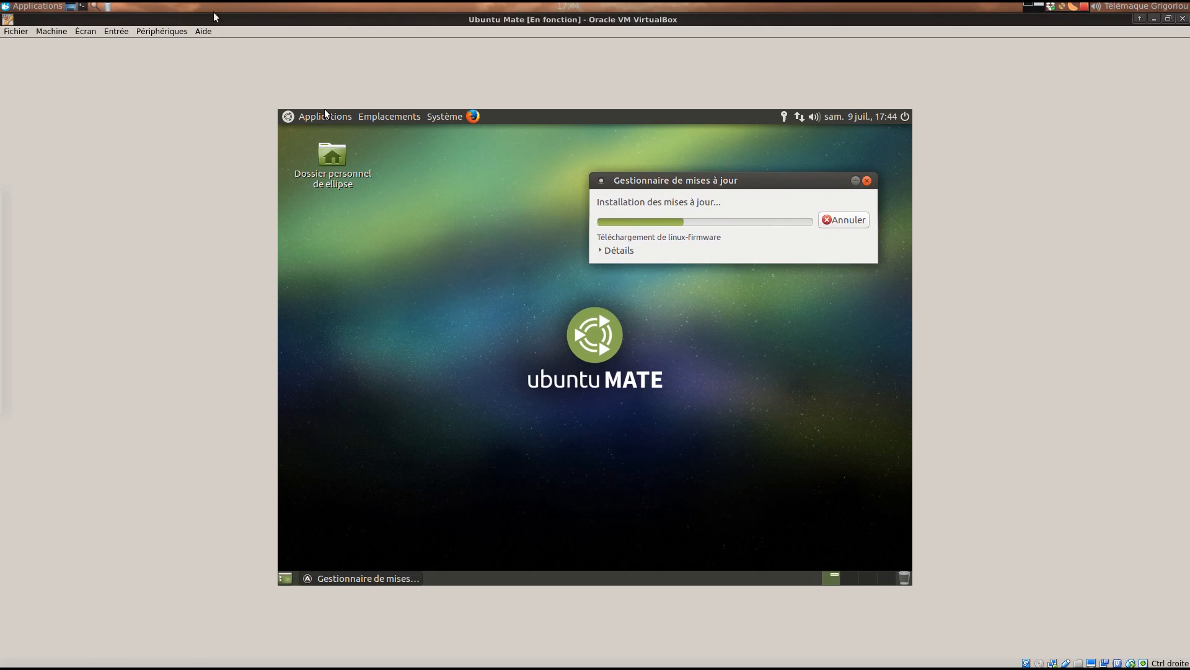
click(162, 31)
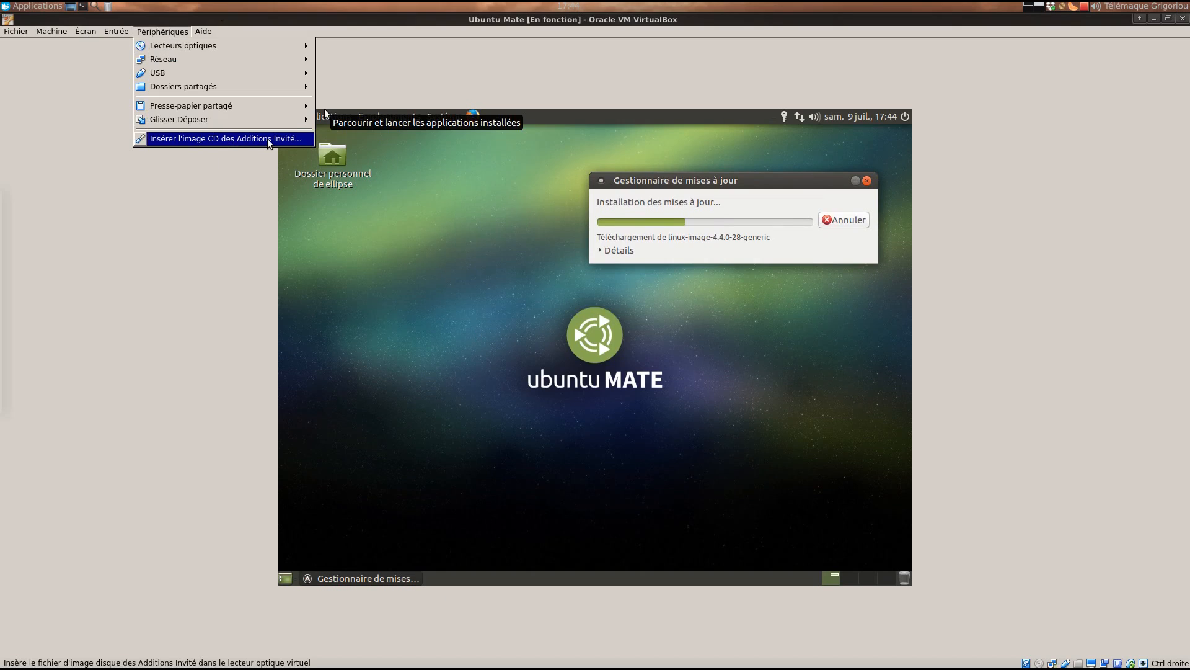
mouse_move(250, 46)
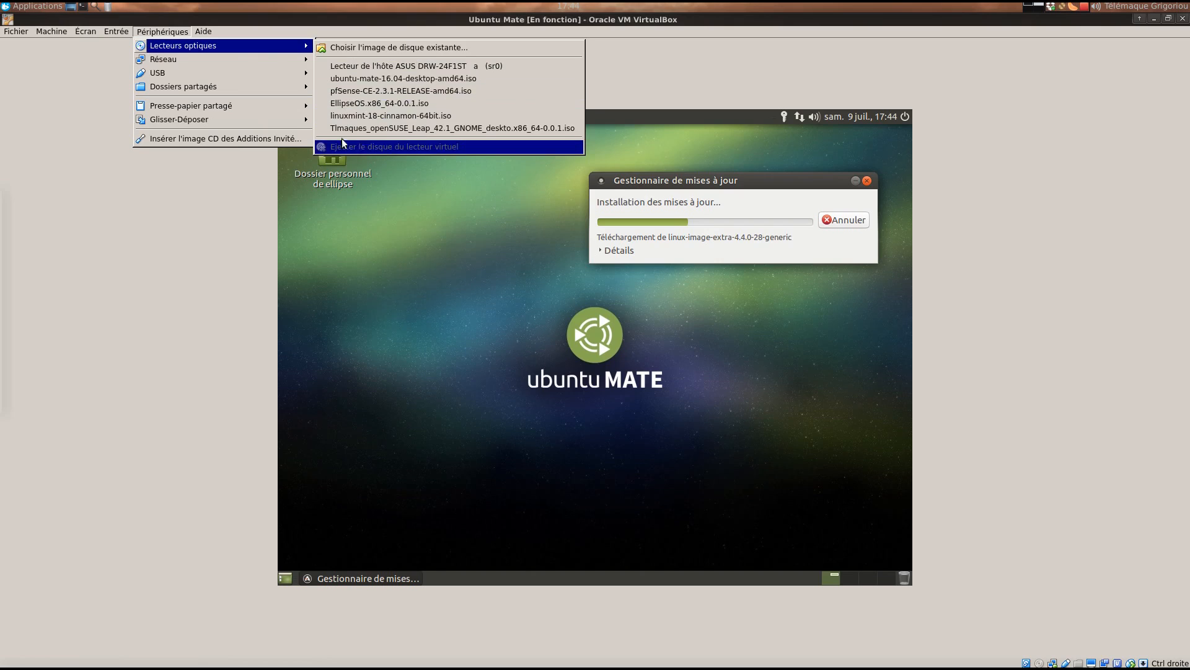
click(263, 139)
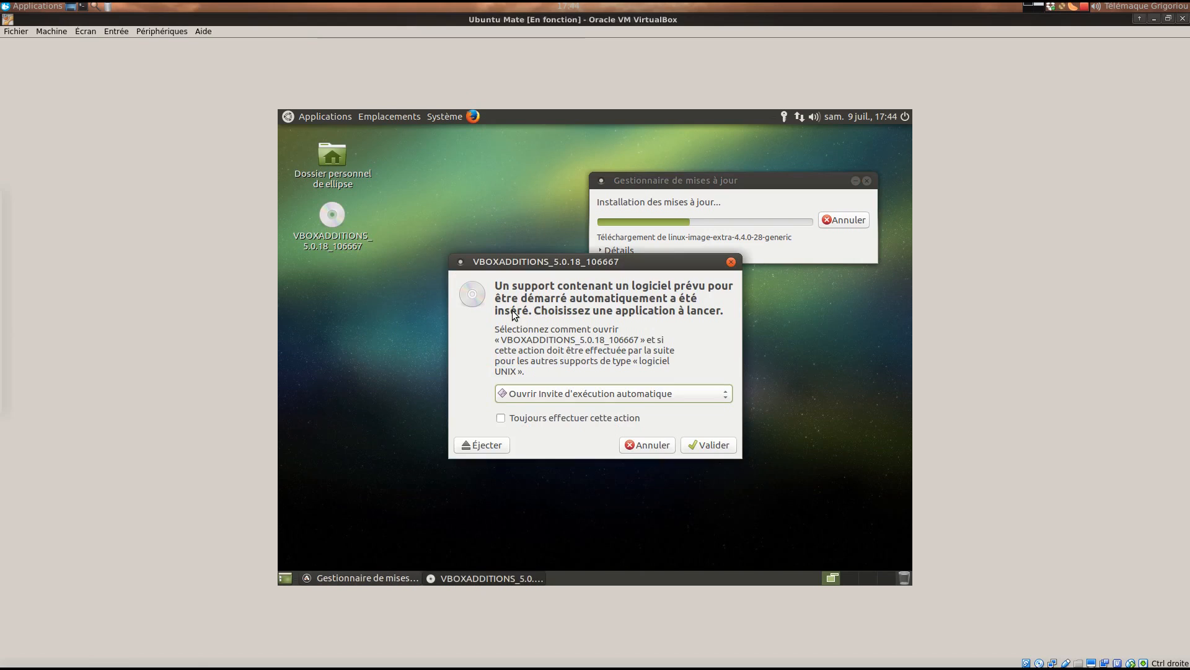
Open the VBOXADDITIONS_5.0.18_106667 disc with the automatic execution prompt and launch its software.
drag(552, 262, 446, 239)
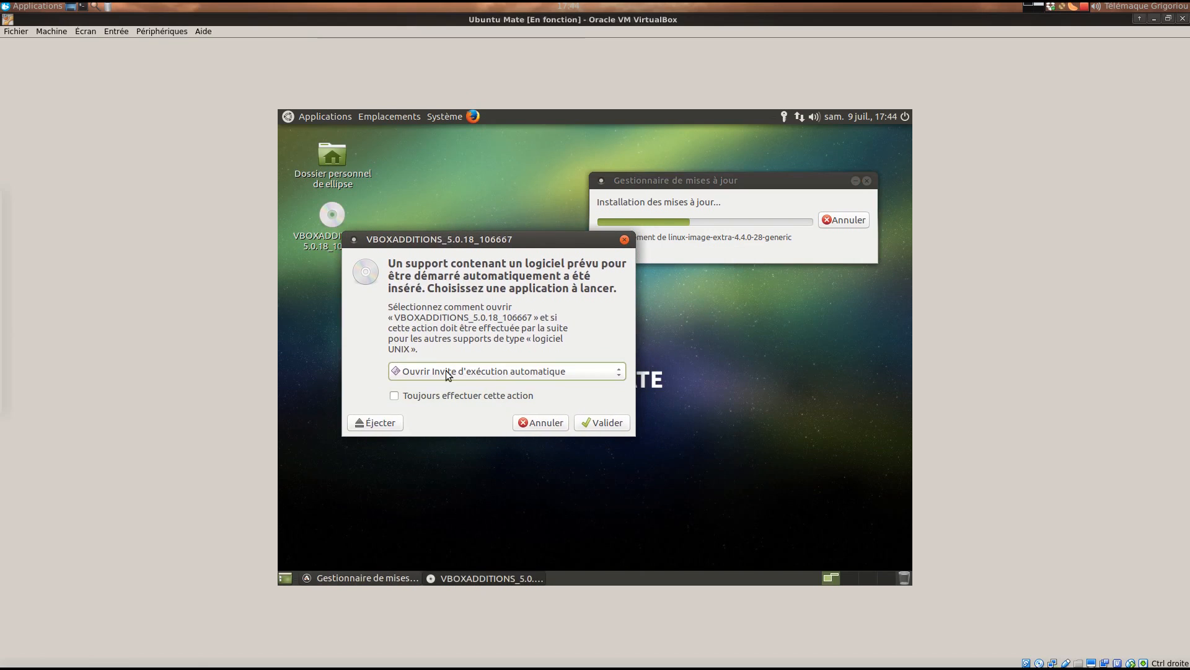
click(612, 426)
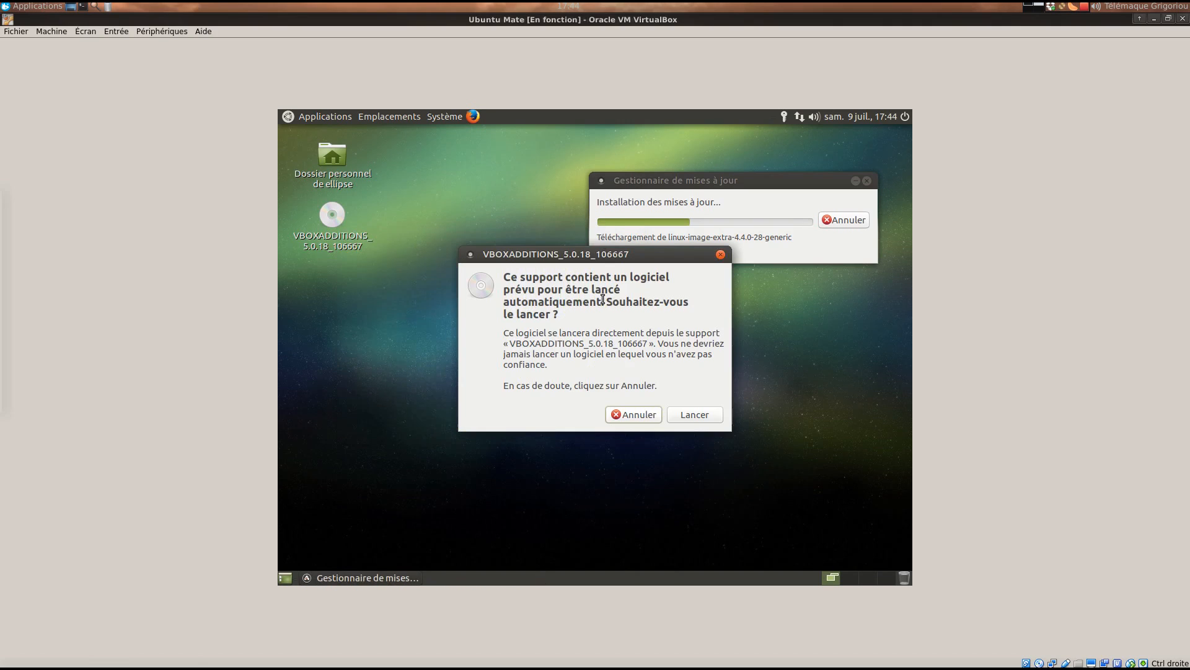
drag(605, 257, 451, 340)
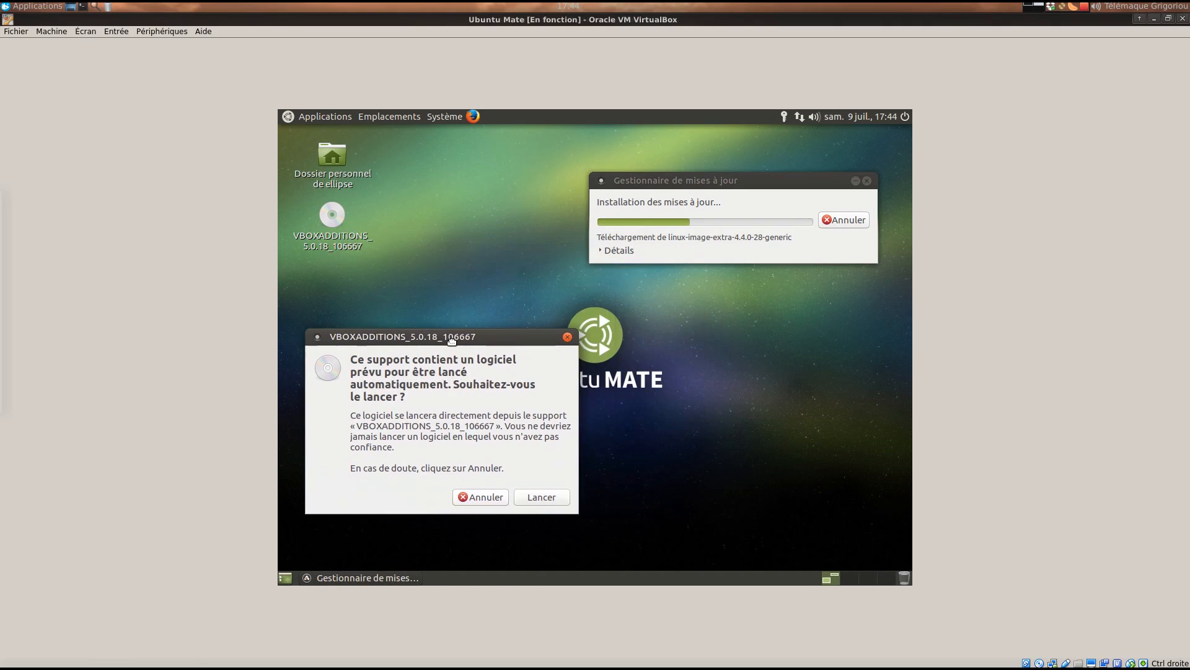
click(553, 500)
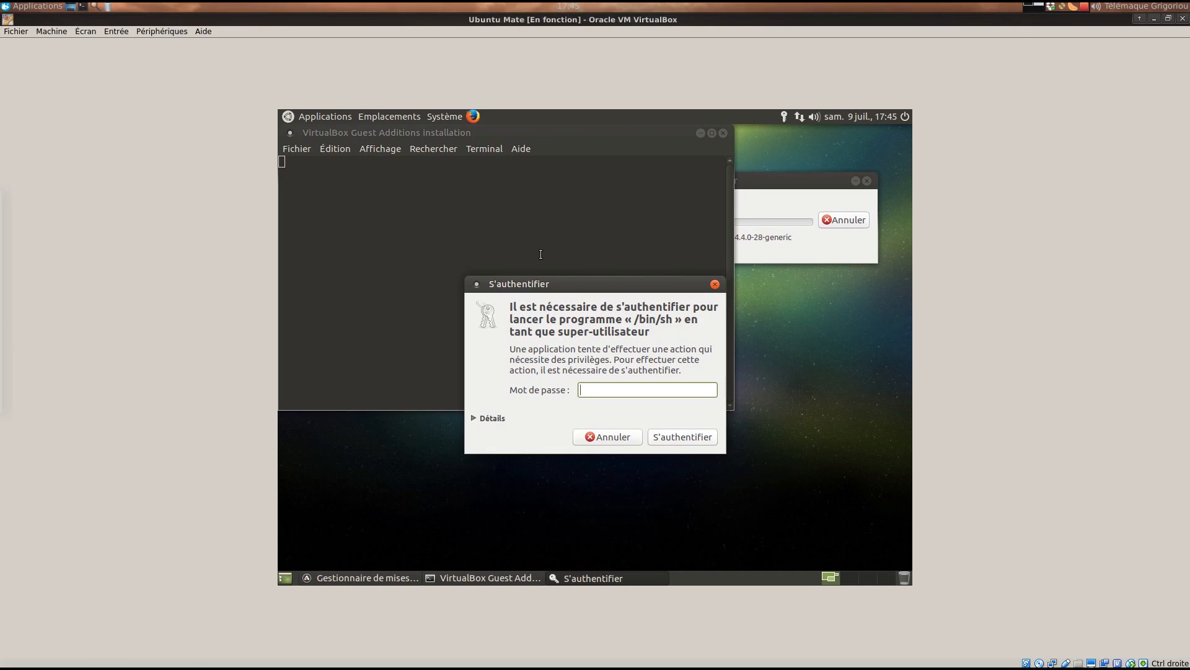
Authenticate with the account password to run the Guest Additions installer, and close its terminal window.
text(•)
key(BackSpace)
text(••••••••••••••)
key(Return)
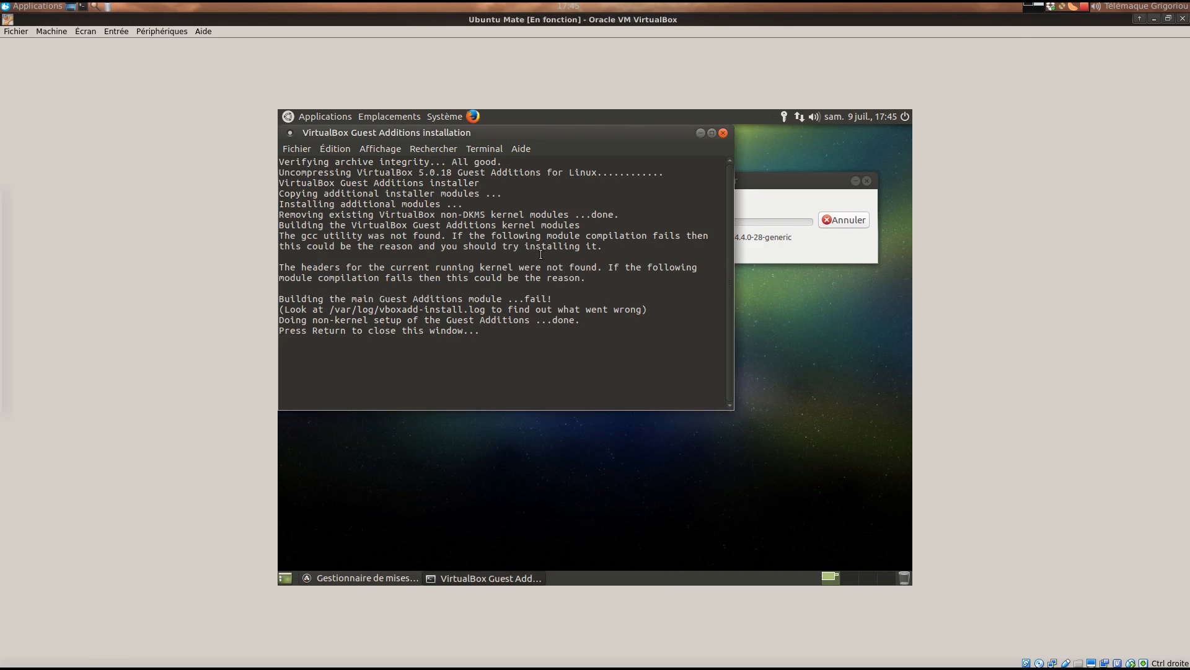
key(Return)
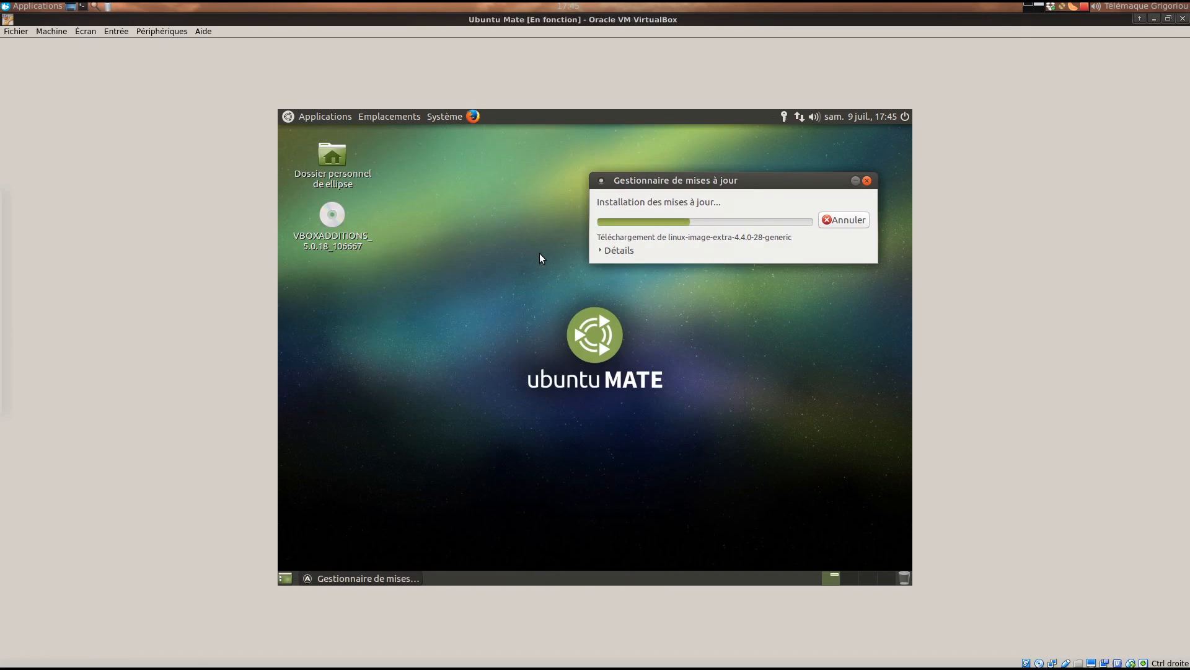
Open the guest's display preferences, check the available screen resolutions again, and close them without applying a change.
click(445, 118)
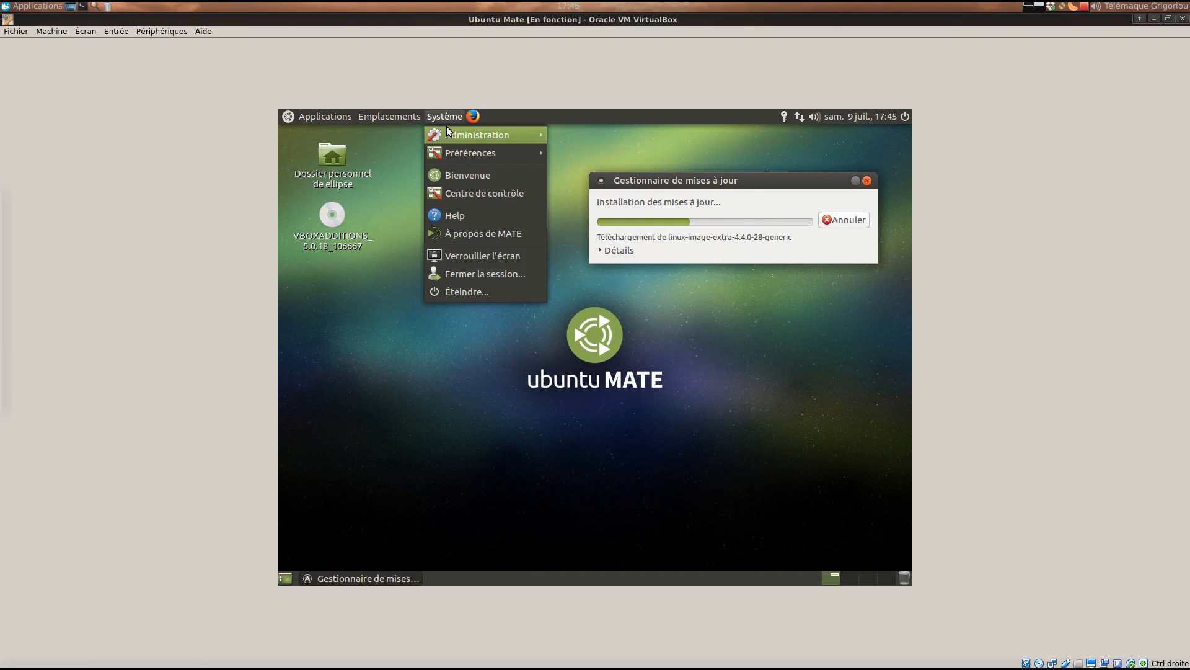
mouse_move(450, 153)
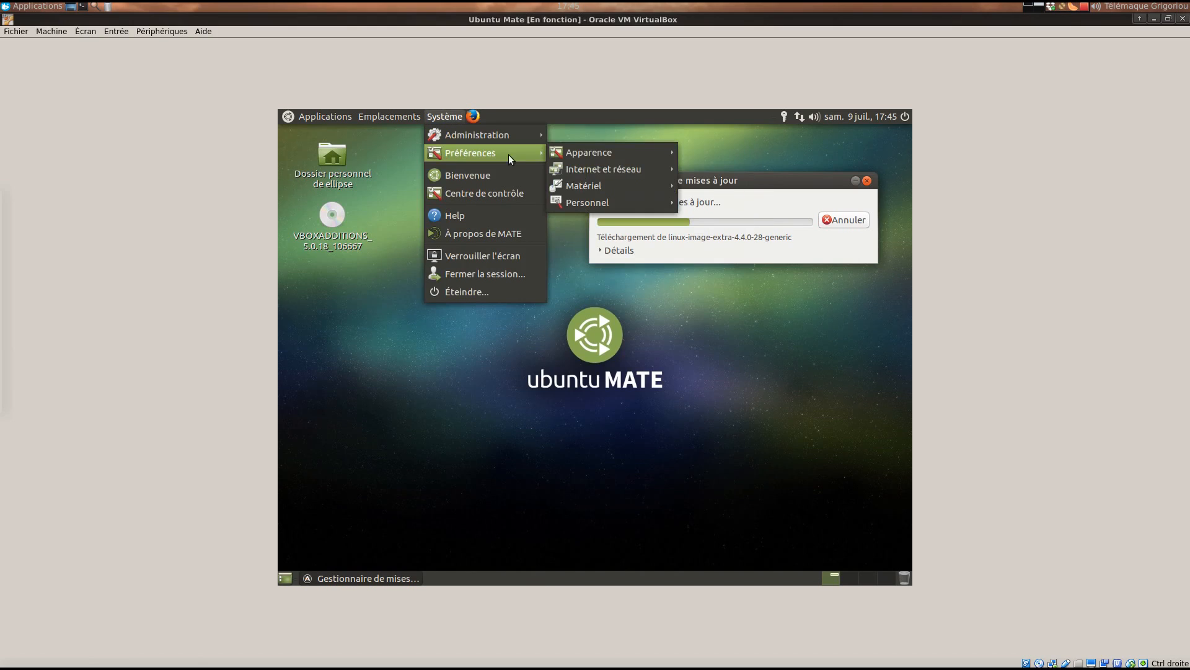
mouse_move(625, 182)
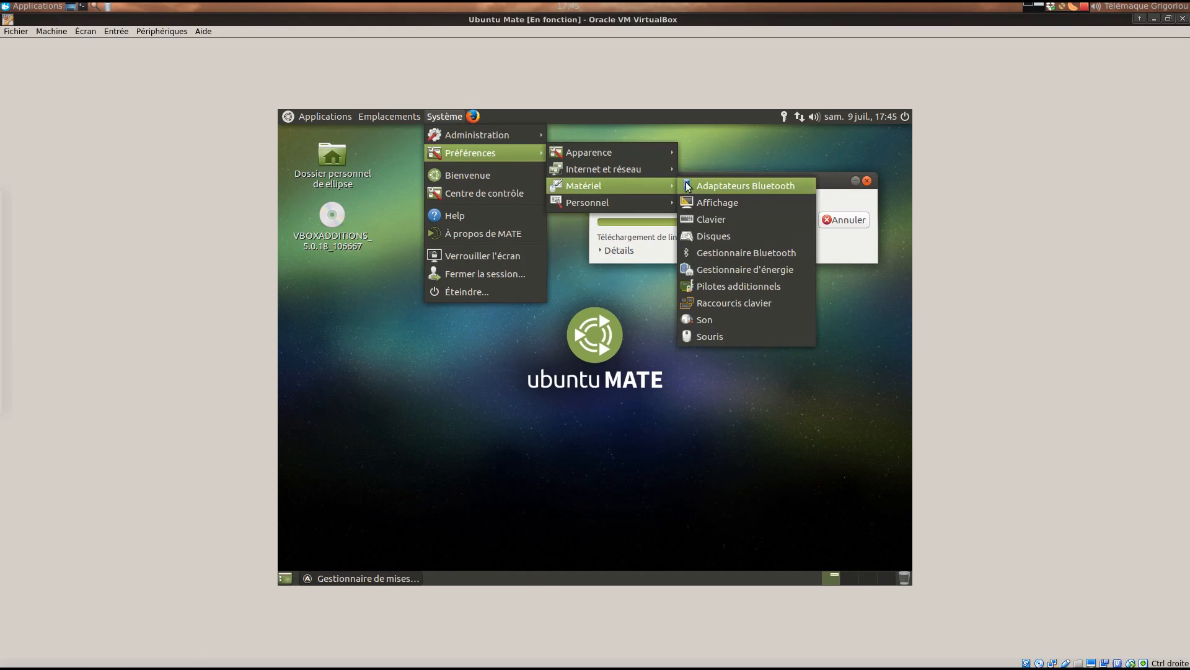
click(706, 199)
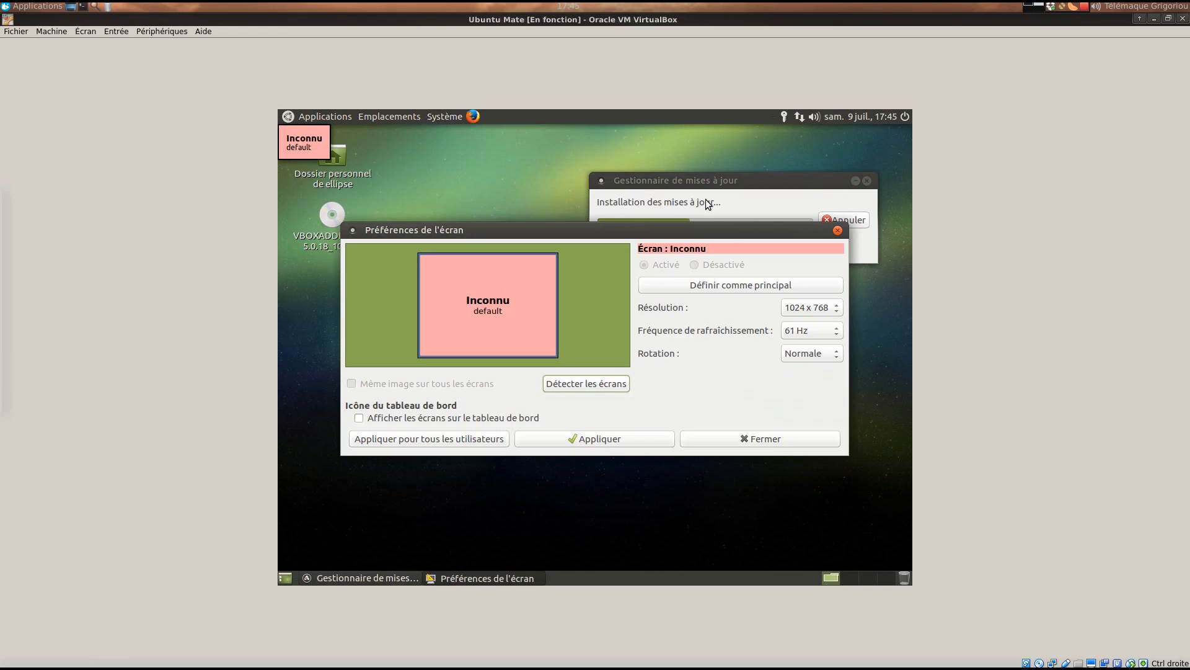
click(820, 310)
click(821, 310)
click(805, 441)
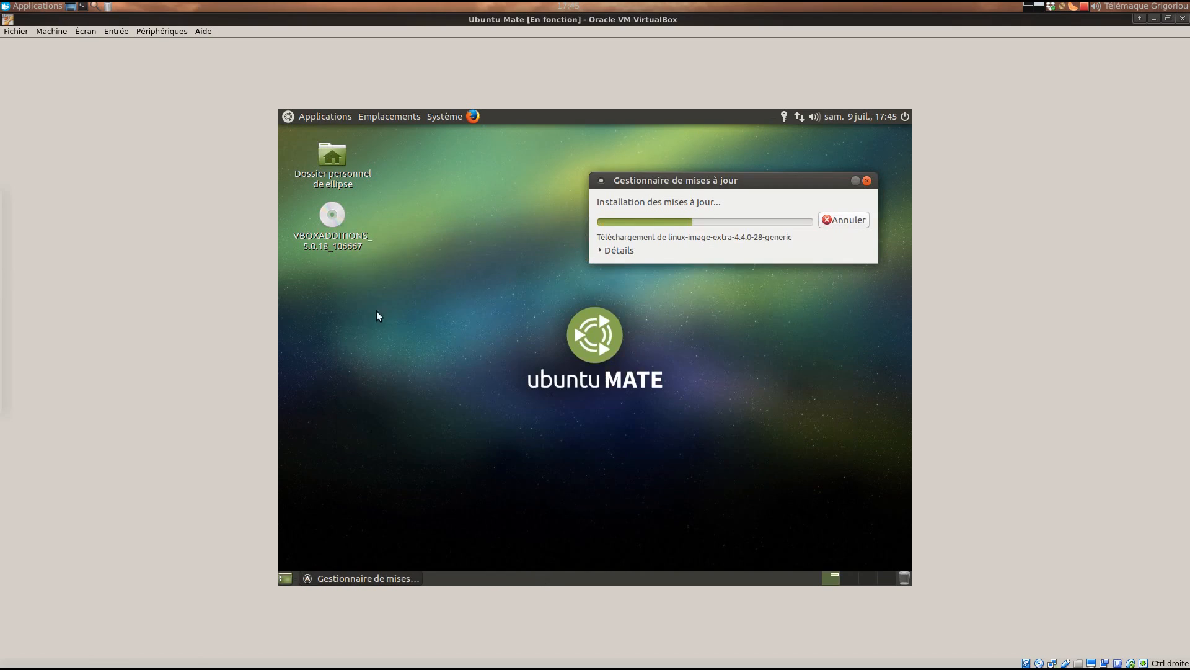
Restart the guest to finish installing the updates, and close the Welcome window once the desktop has loaded.
drag(637, 182, 665, 148)
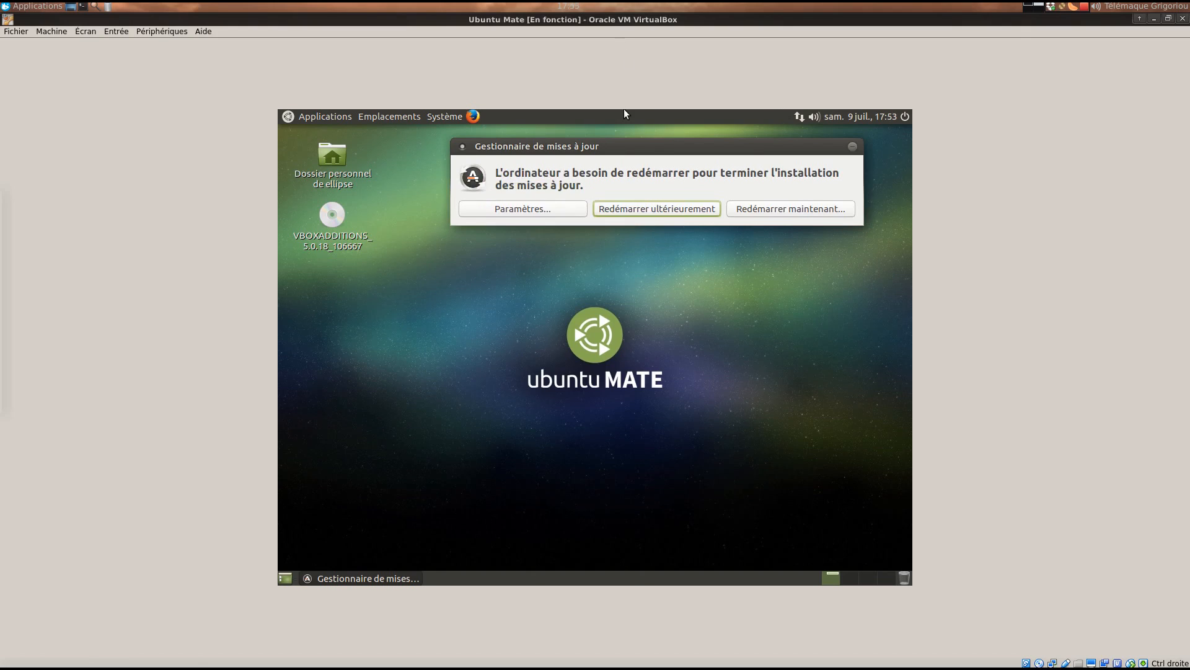
drag(652, 145, 605, 195)
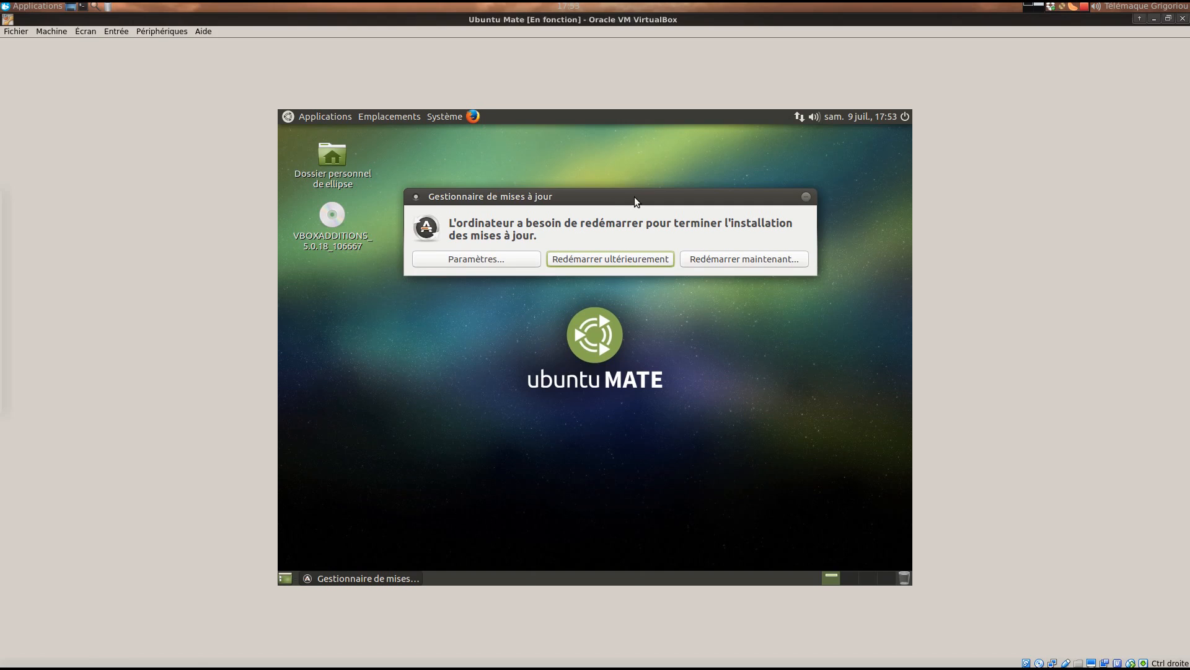
click(763, 259)
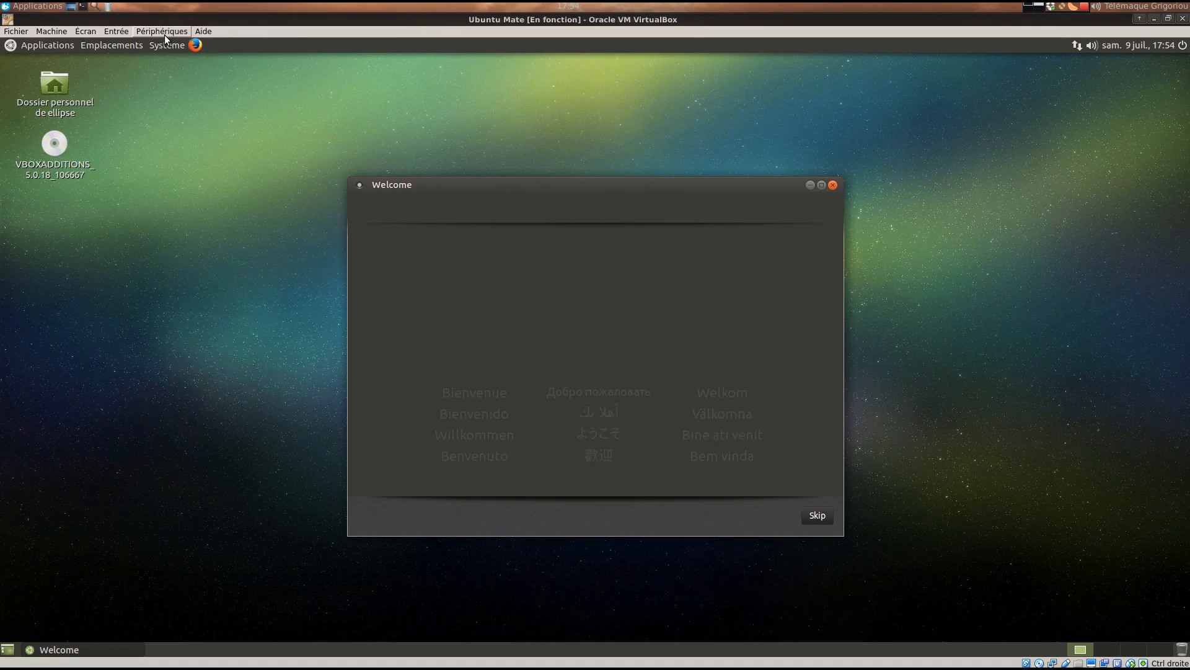
click(833, 186)
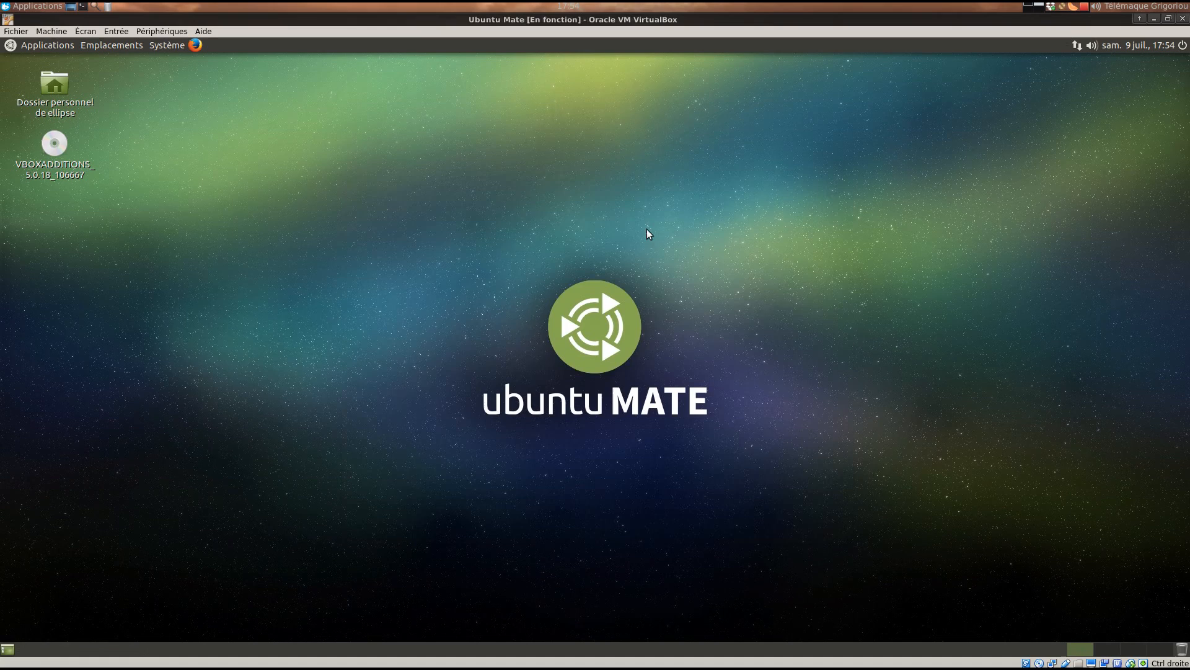
Set the guest's screen resolution to 1920 x 1080 in the display preferences and apply it.
click(169, 45)
mouse_move(185, 83)
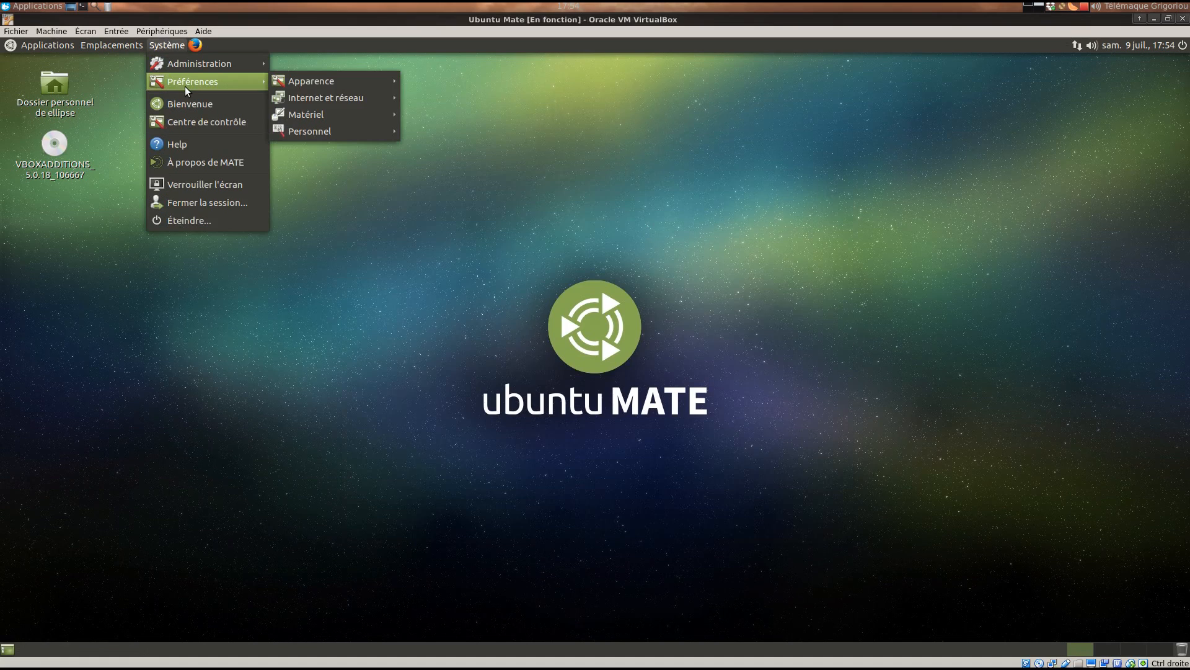
mouse_move(385, 112)
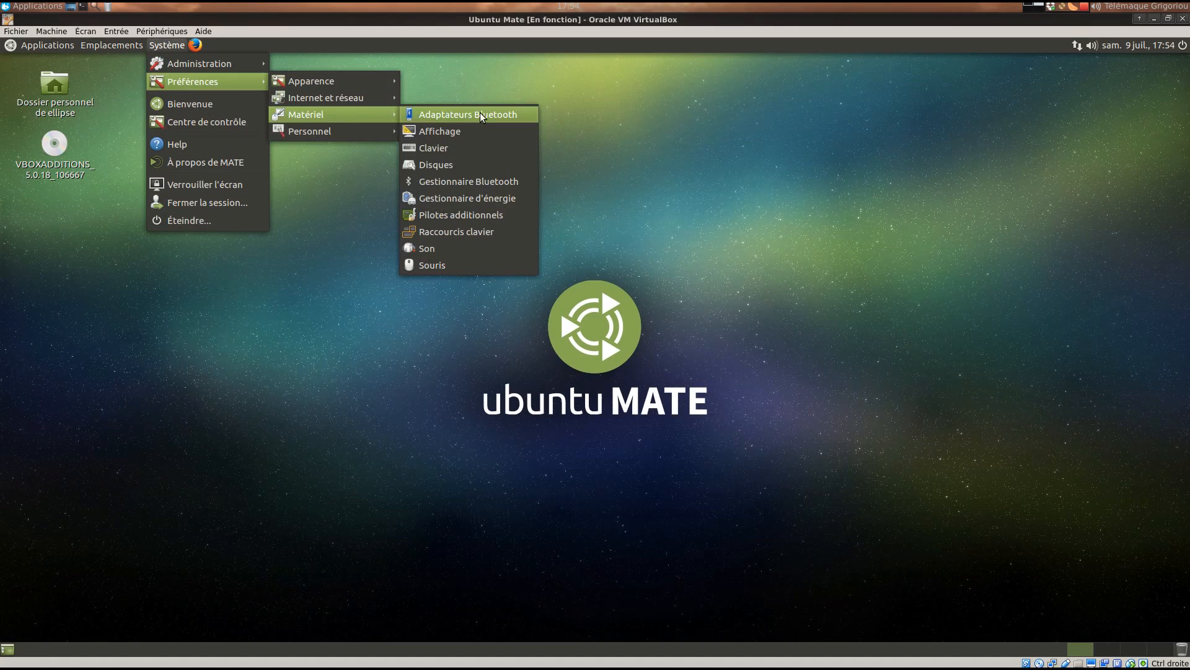
click(481, 132)
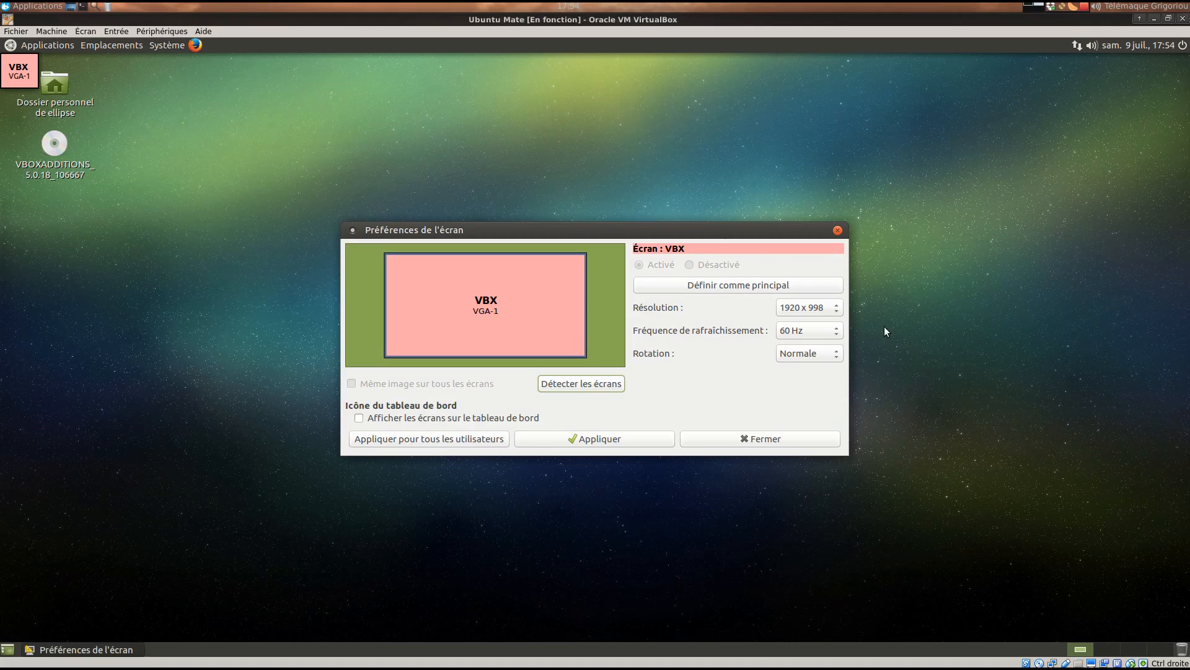
click(827, 308)
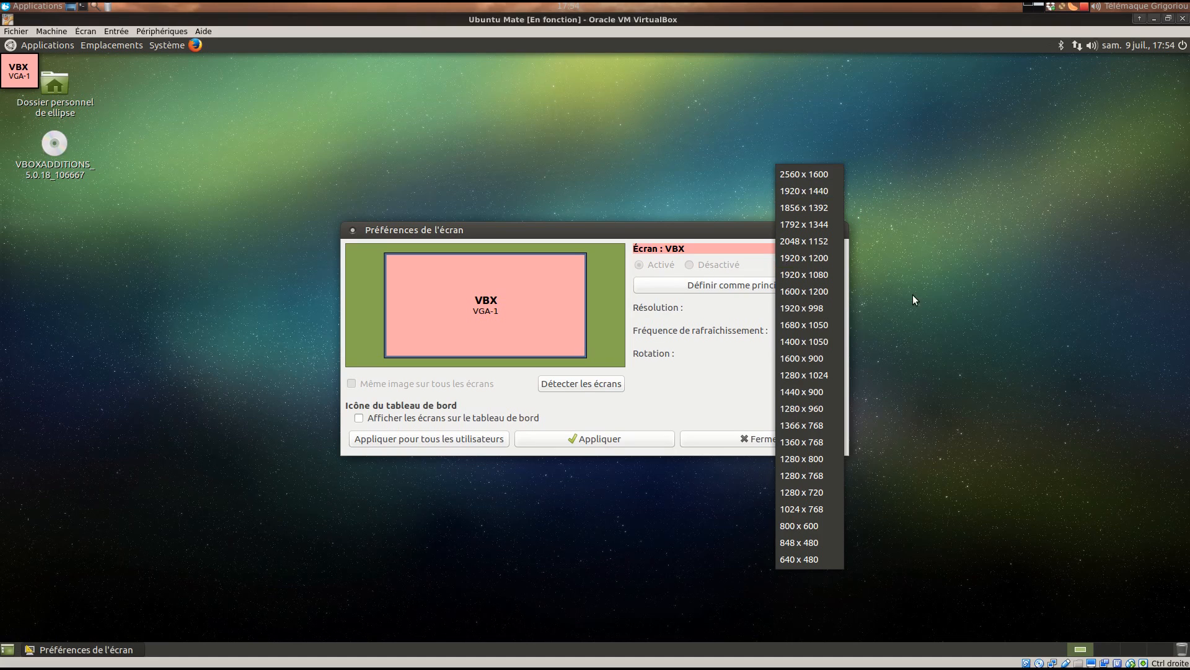
click(906, 276)
click(827, 311)
click(823, 271)
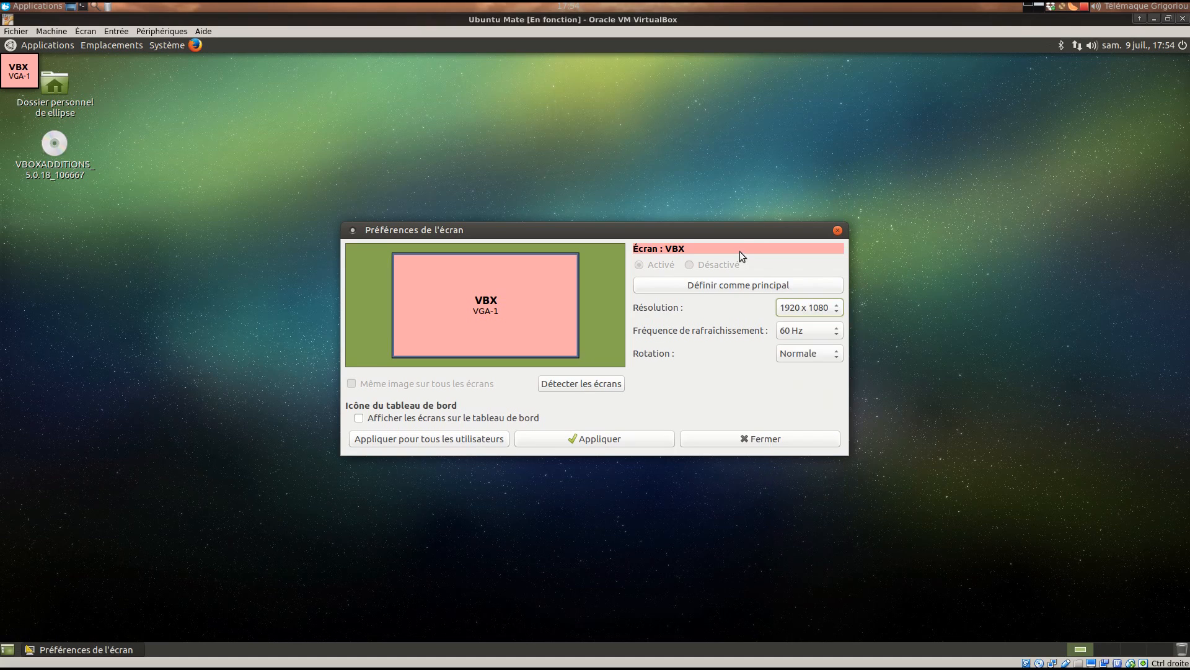
click(576, 437)
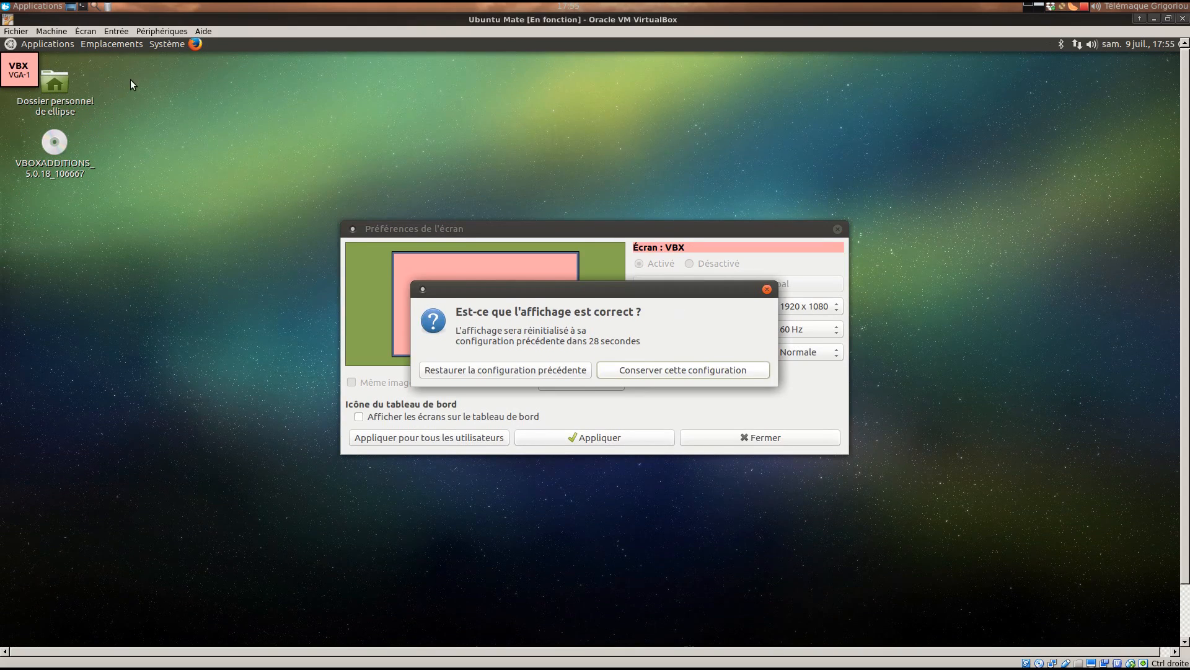
Switch the virtual machine to full-screen mode and keep the new display configuration.
click(87, 31)
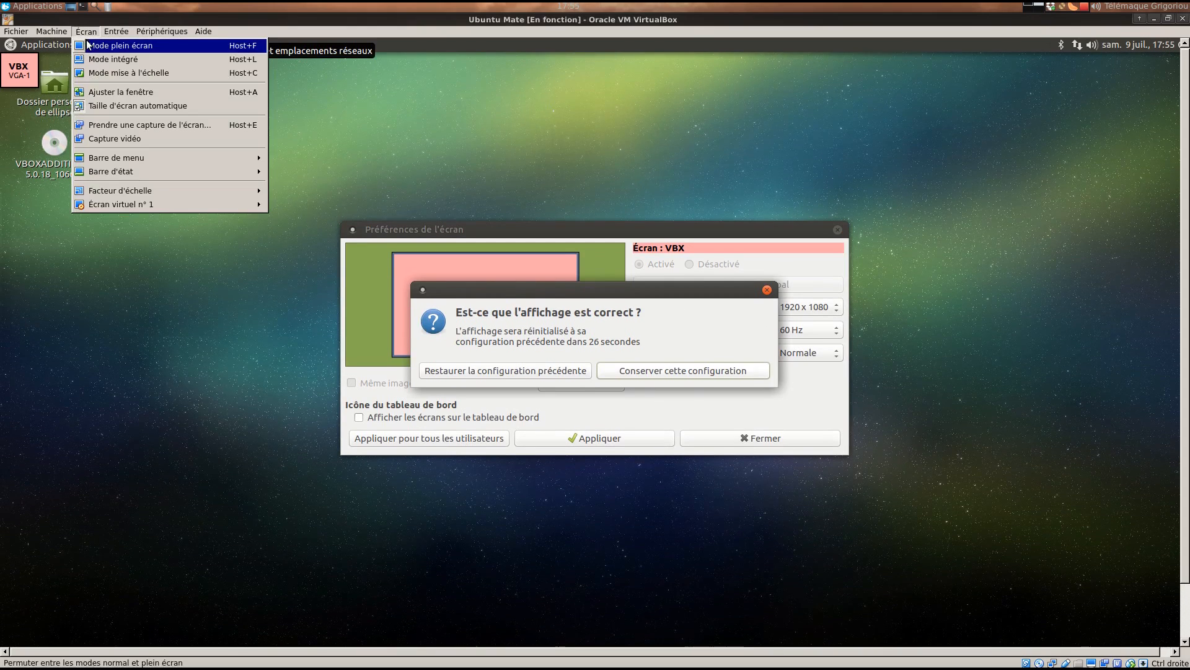
click(86, 45)
click(570, 402)
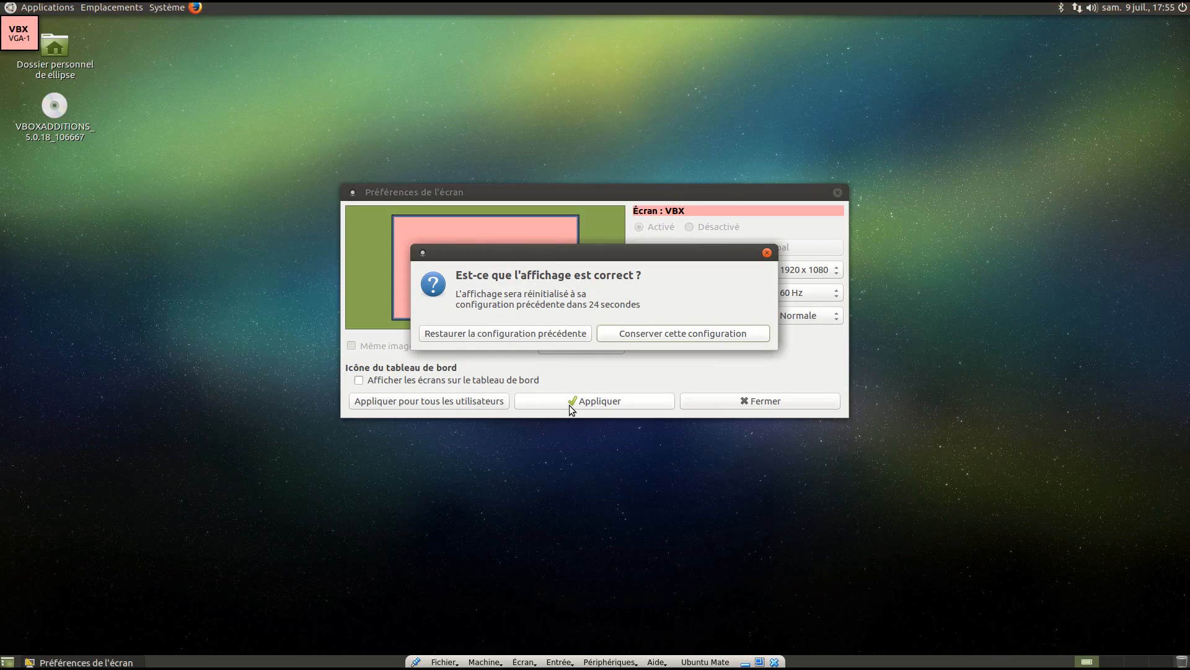
drag(664, 253, 915, 76)
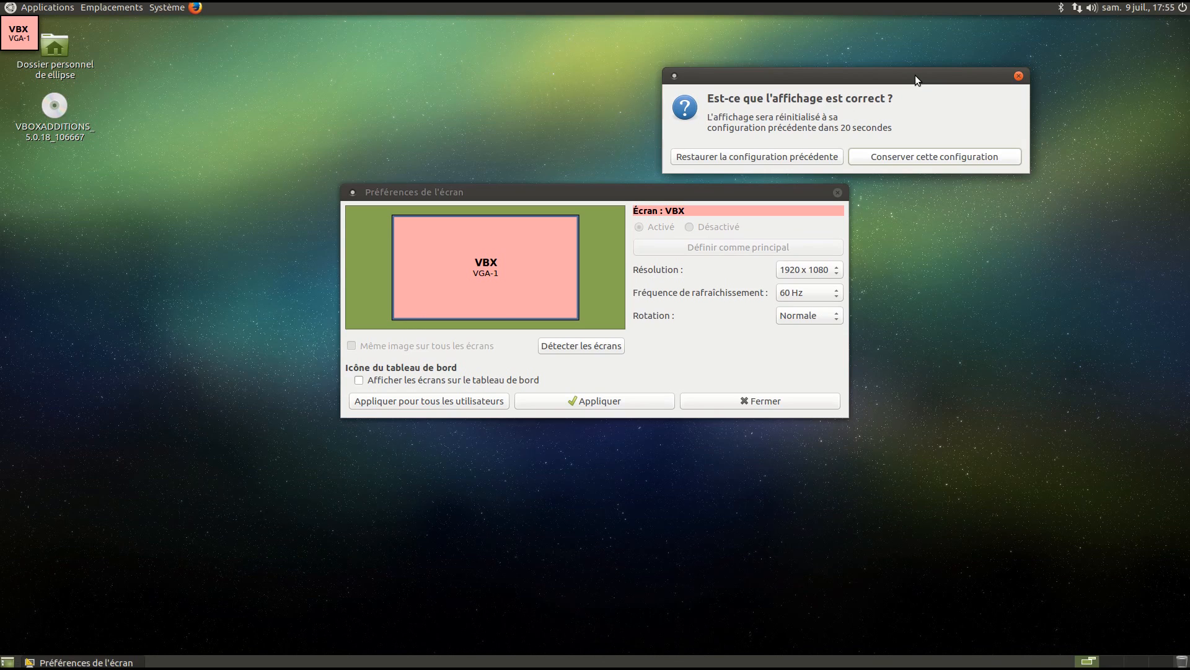
click(909, 156)
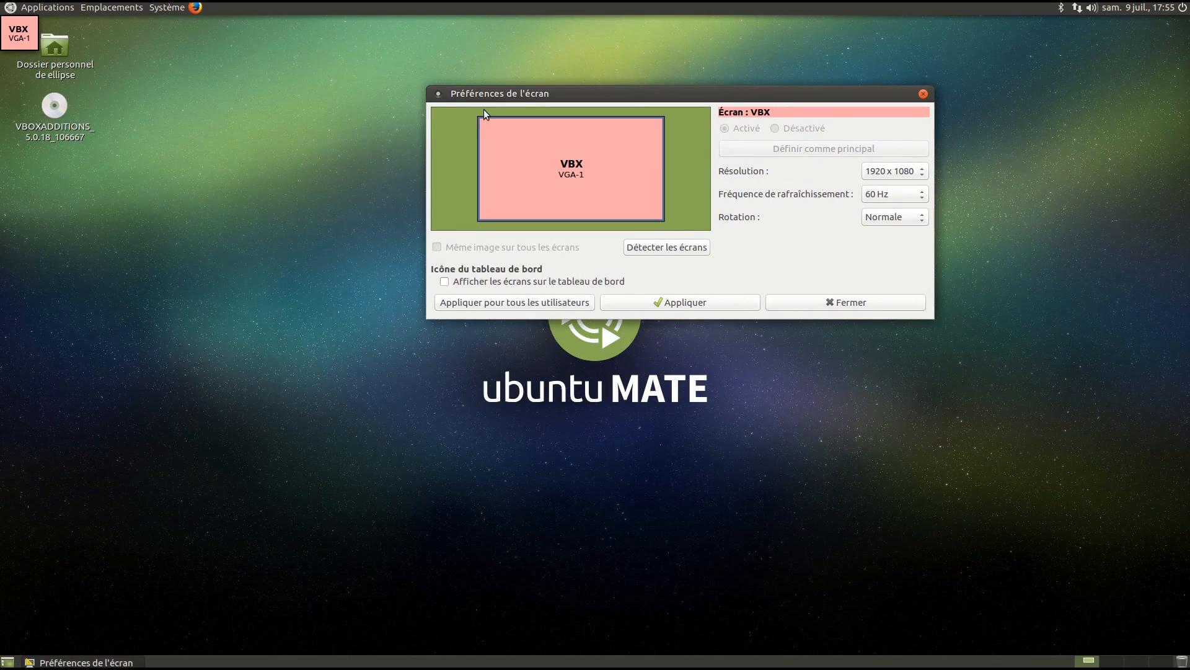
Return the virtual machine from full-screen to windowed mode.
mouse_move(434, 667)
click(524, 661)
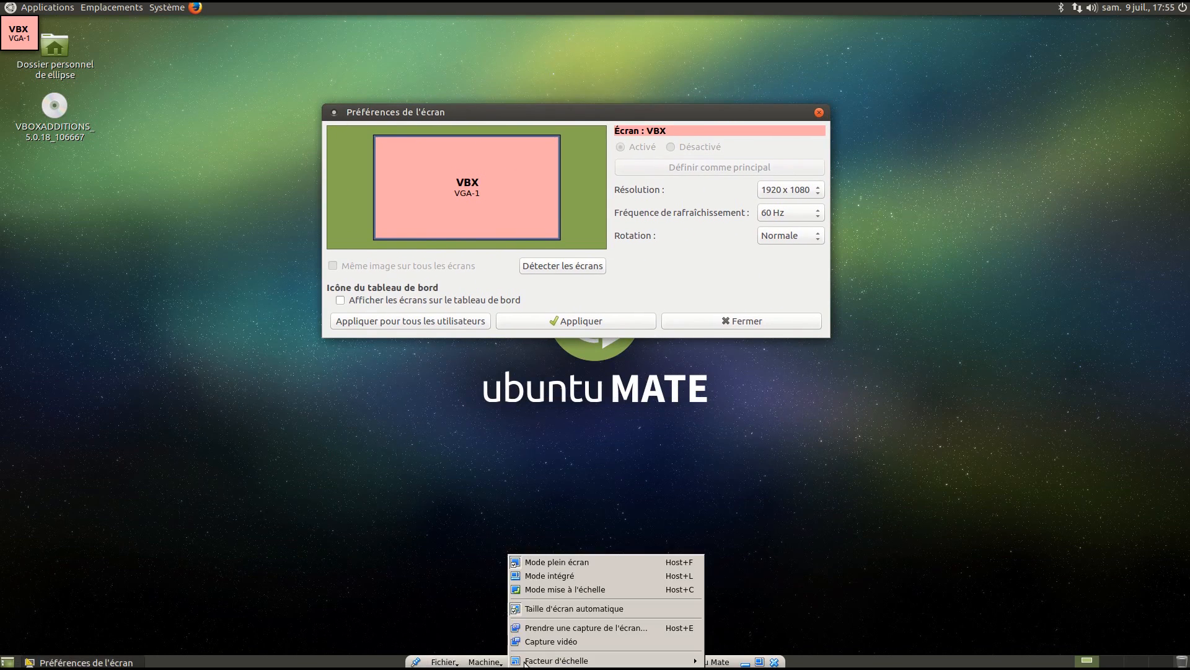
click(548, 564)
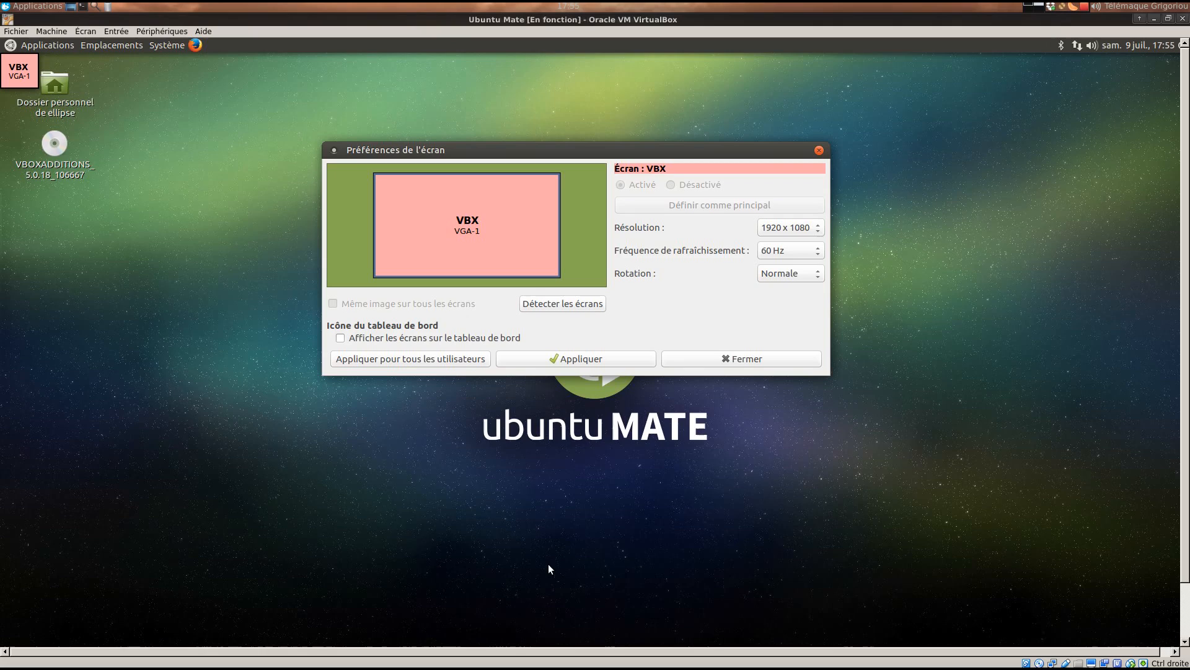
Eject the Guest Additions disc from the virtual optical drive and check that the drive is empty.
click(144, 33)
mouse_move(166, 53)
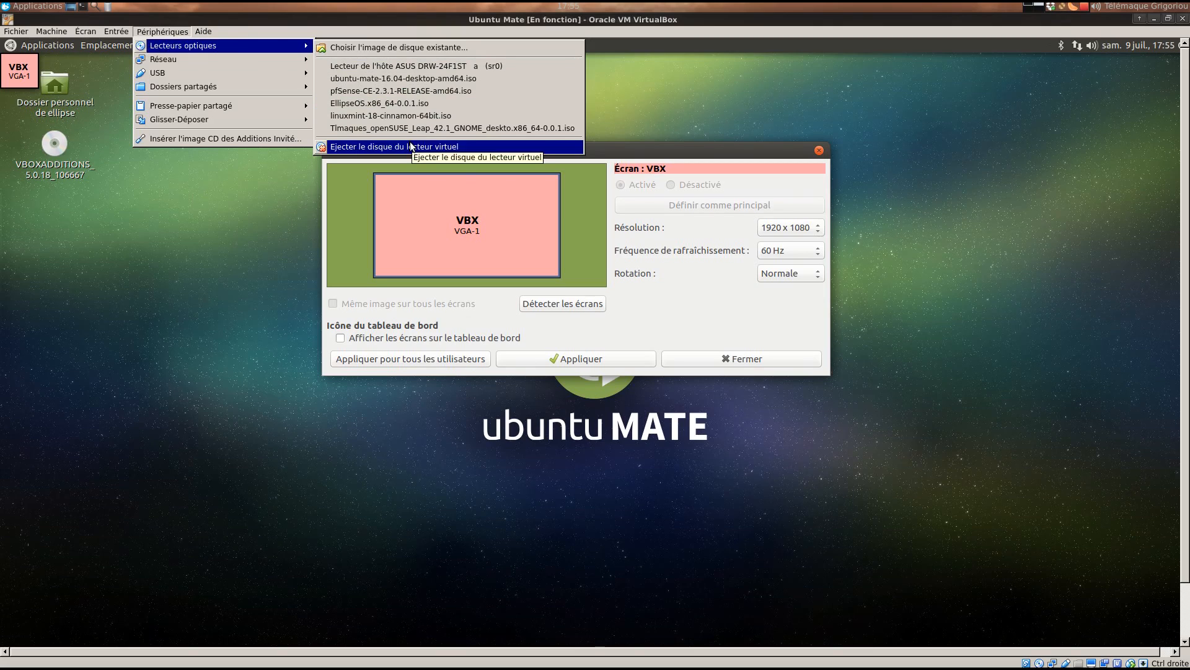
click(332, 149)
click(568, 380)
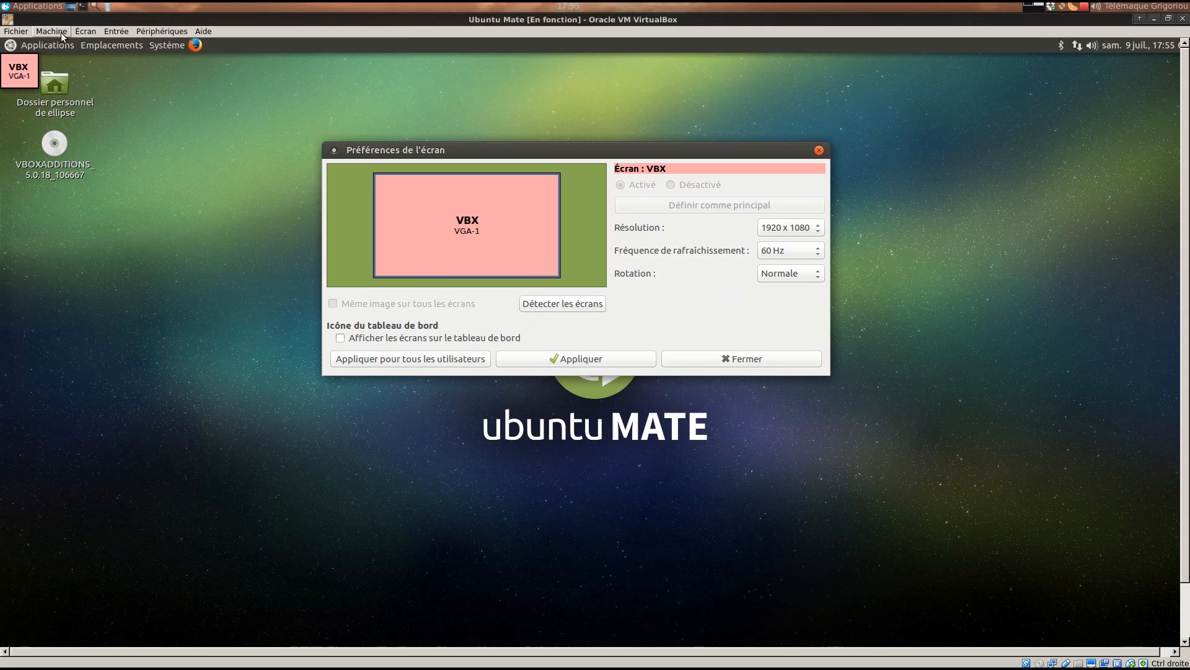
click(158, 31)
mouse_move(155, 48)
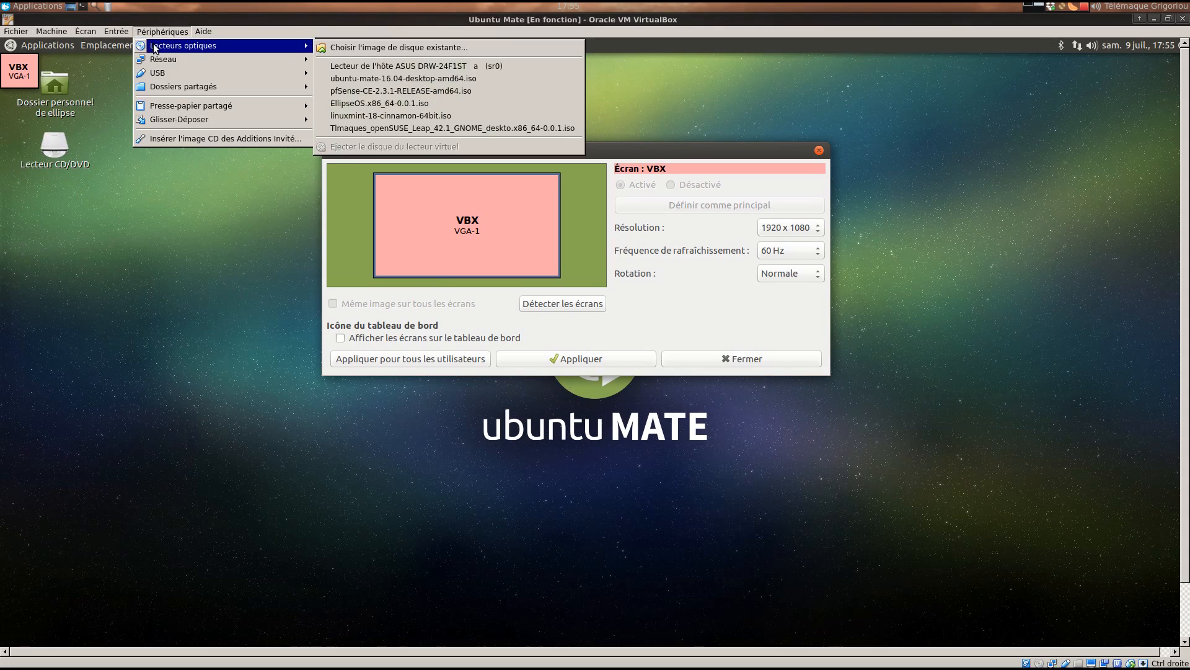
click(116, 288)
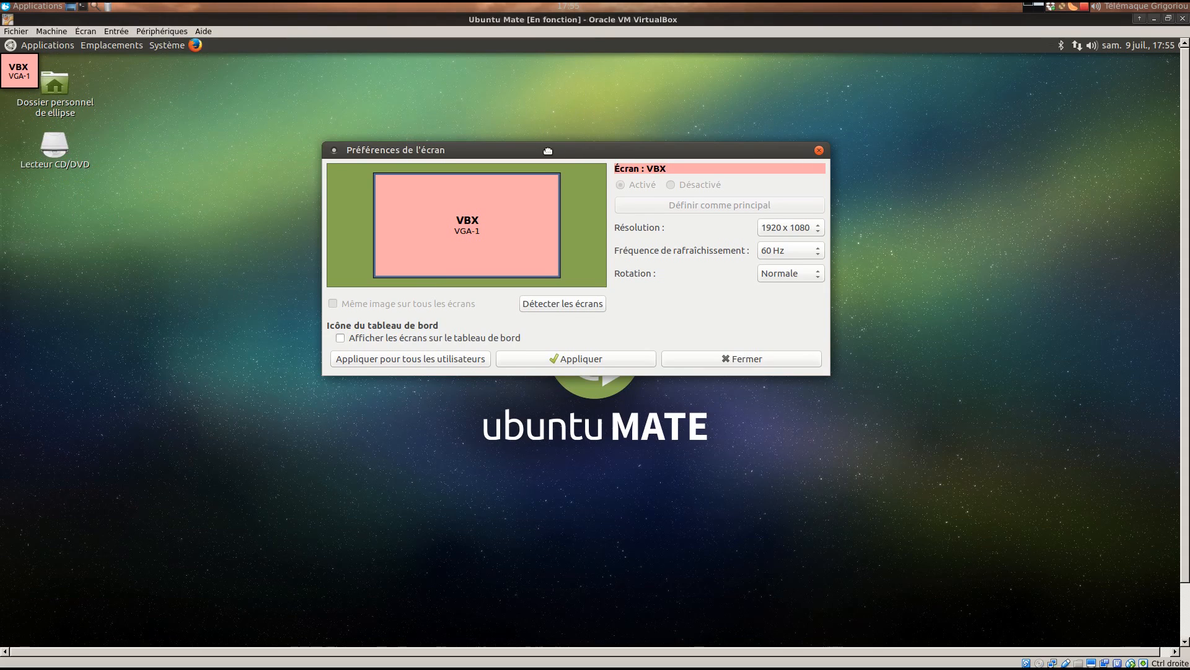
Close the guest's display preferences and put the virtual machine in full-screen mode, accepting the information prompt.
drag(548, 150, 451, 128)
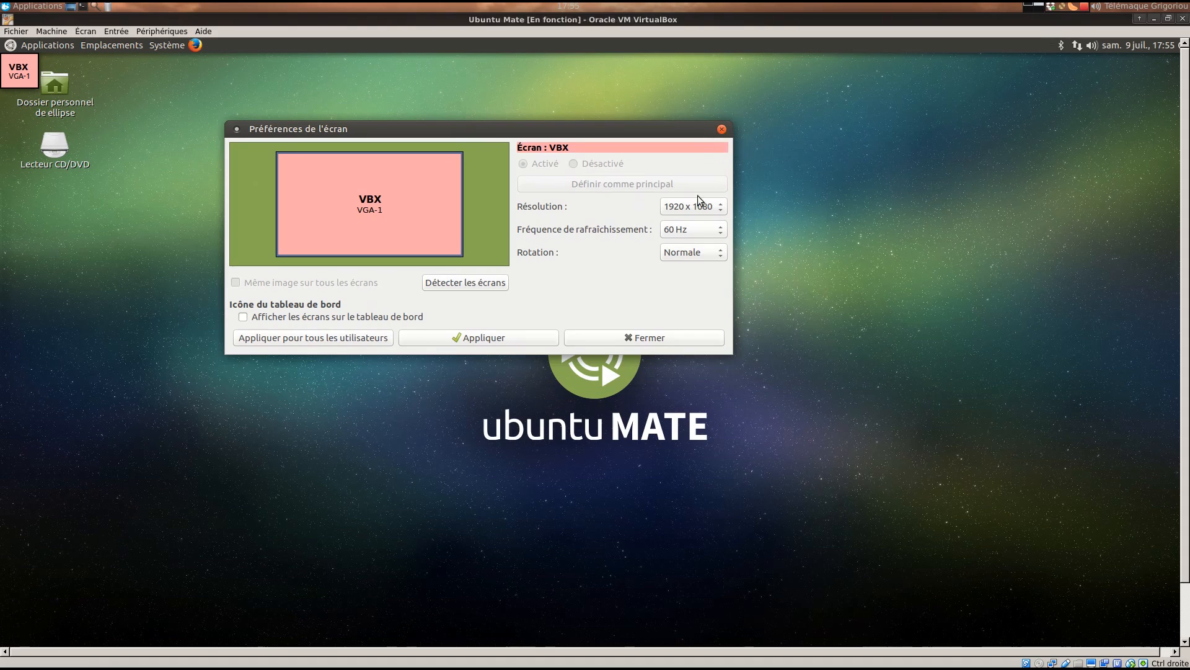
click(676, 336)
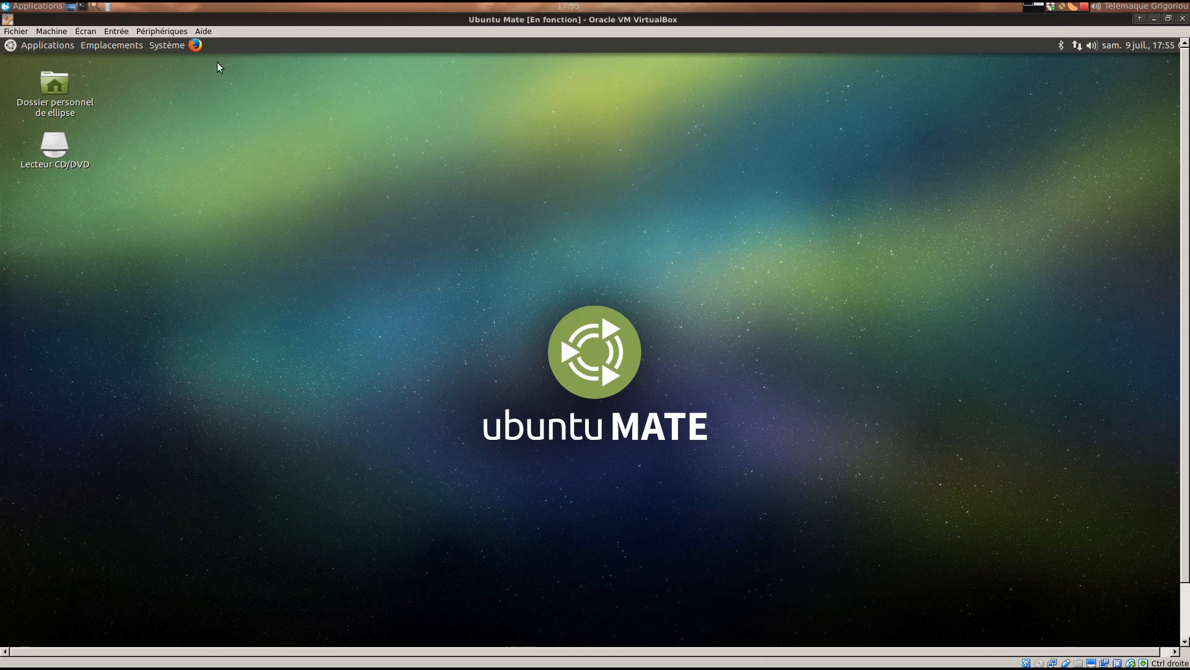
click(86, 31)
click(102, 43)
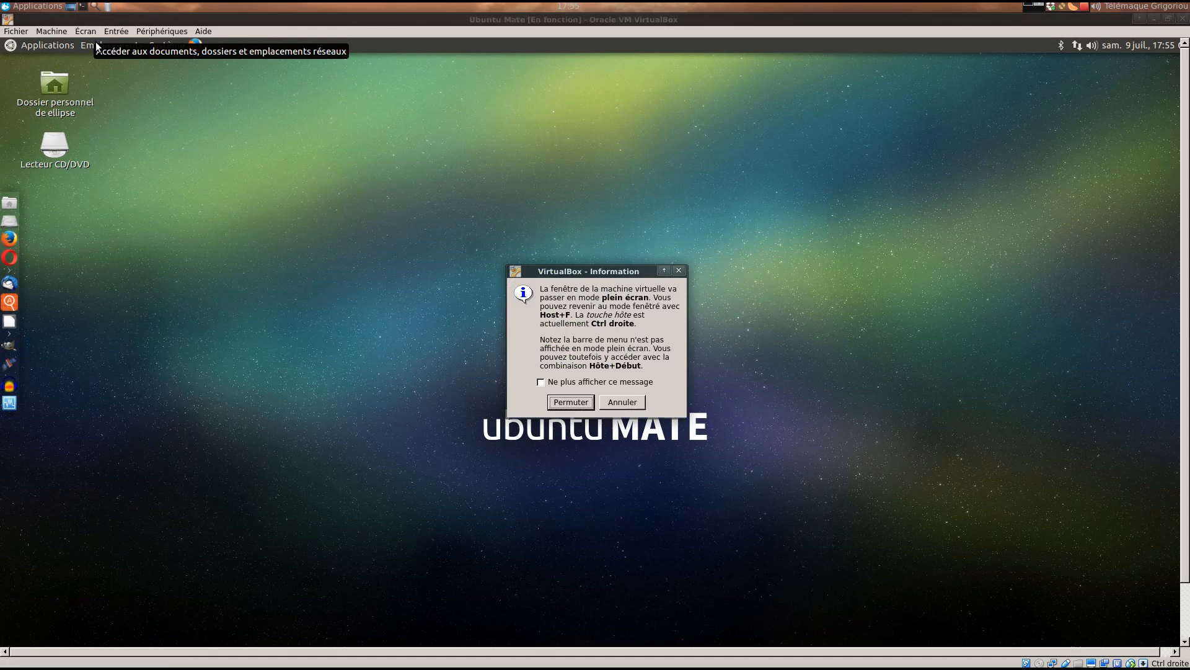
click(552, 403)
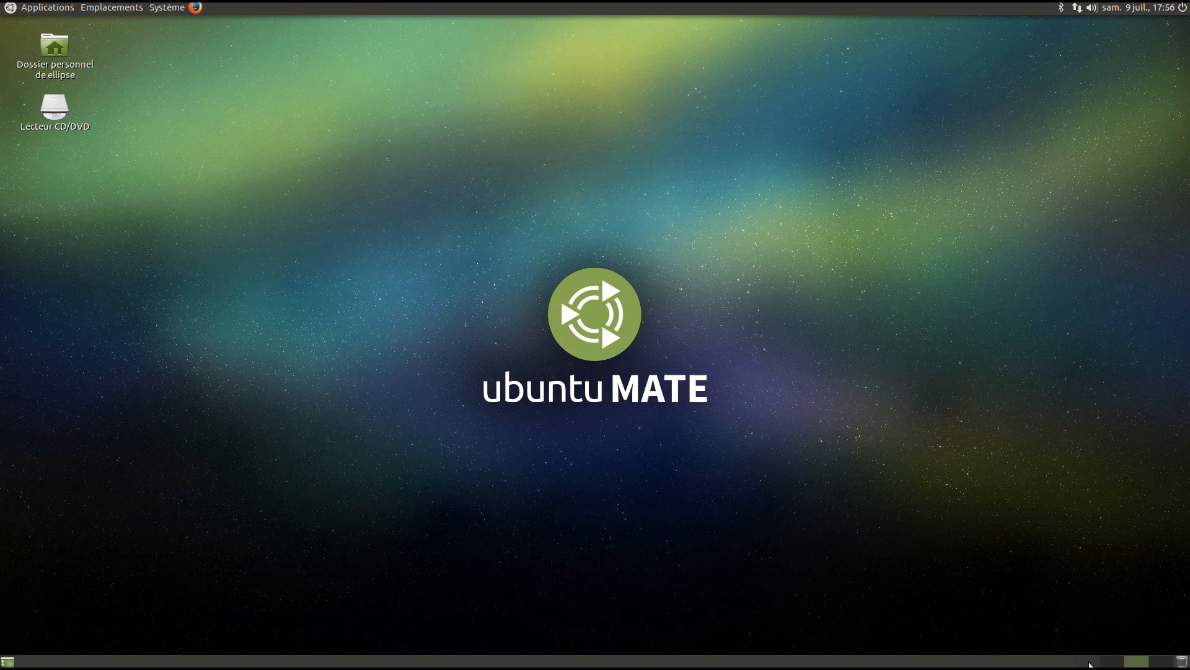
Look over the guest's application categories and launch Firefox.
click(62, 7)
mouse_move(65, 28)
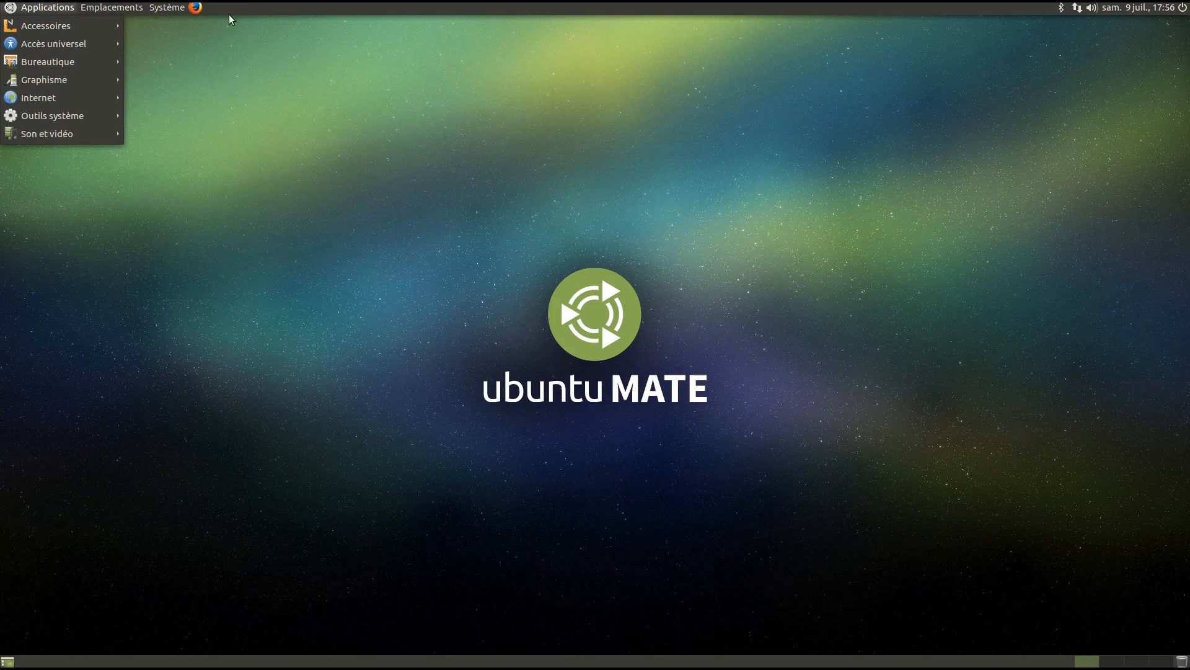
click(200, 8)
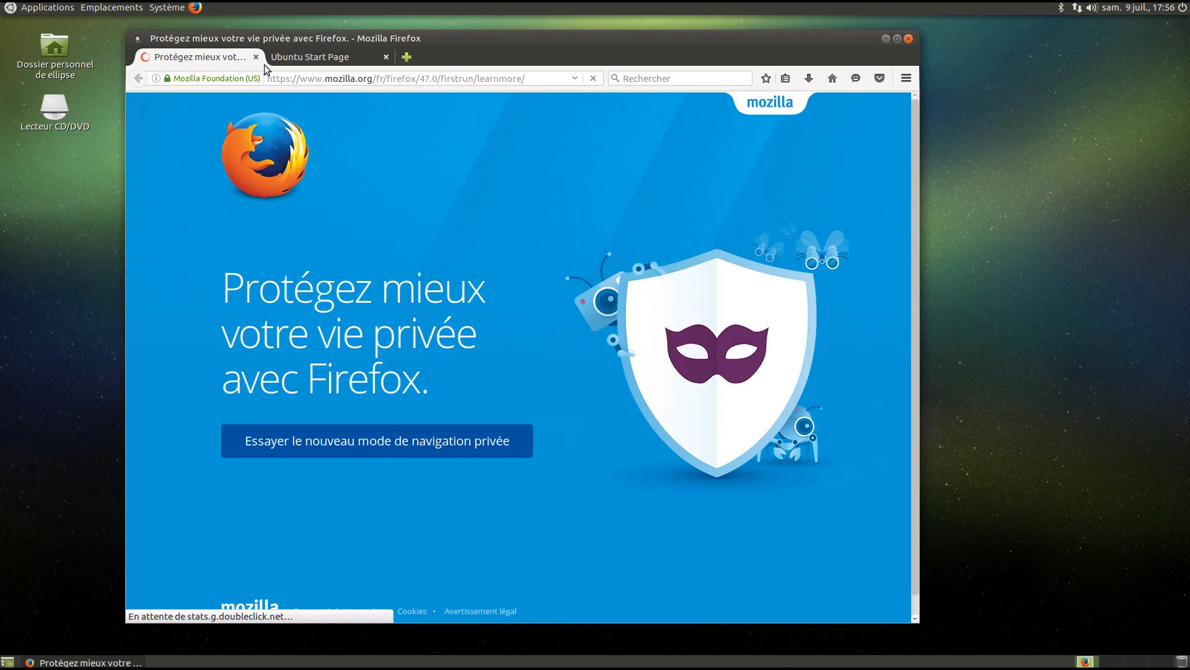
Replace Firefox's two start pages with a single new tab, and close the browser window.
click(407, 57)
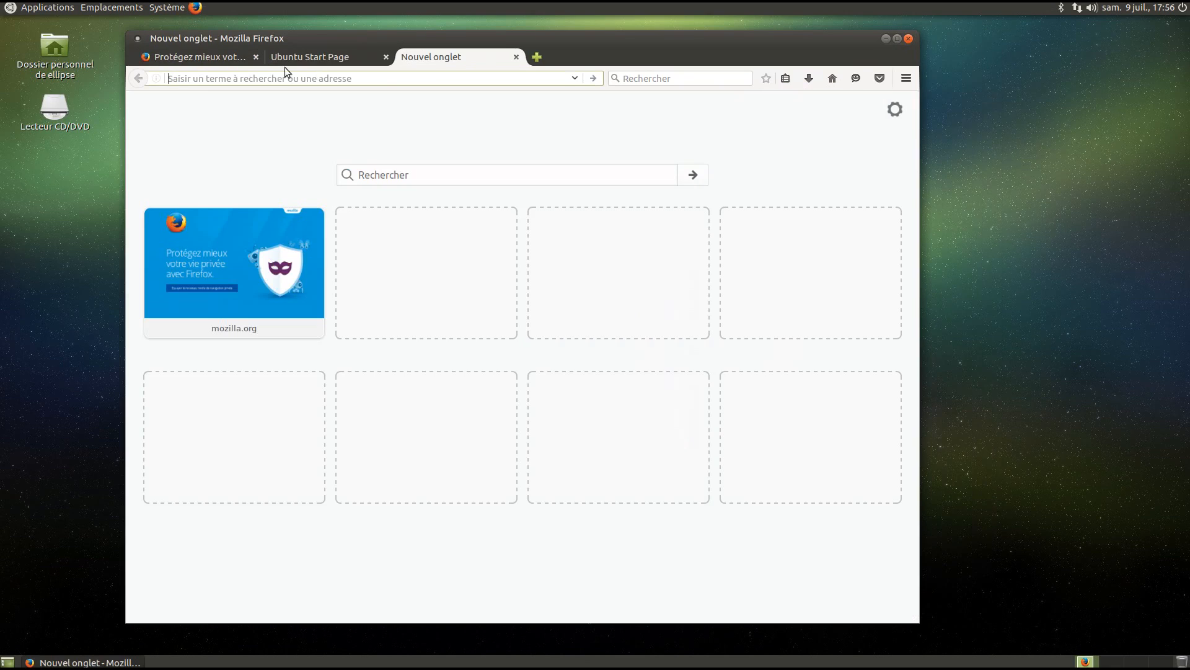
click(249, 57)
click(256, 57)
click(256, 57)
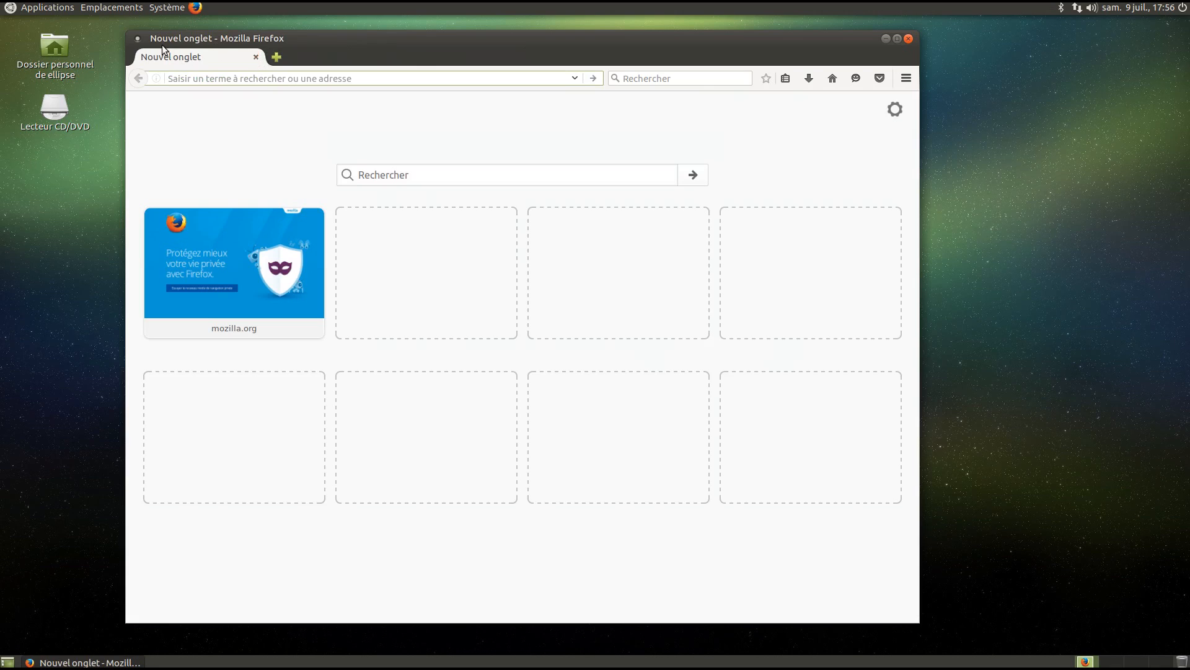
click(138, 37)
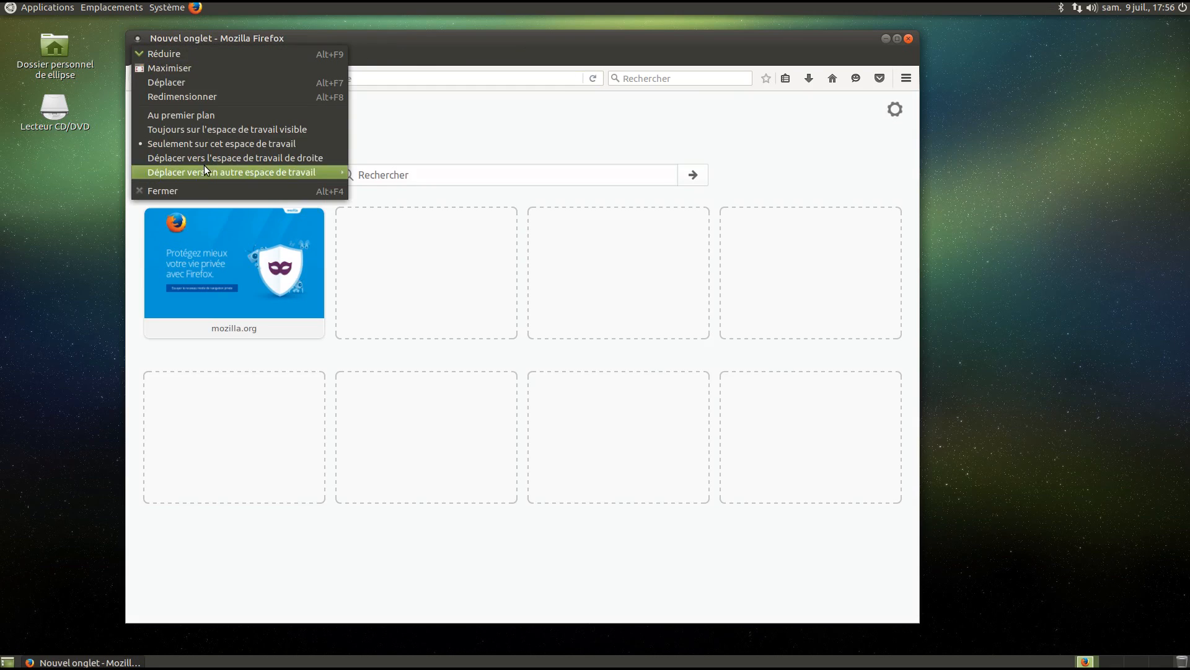
click(205, 190)
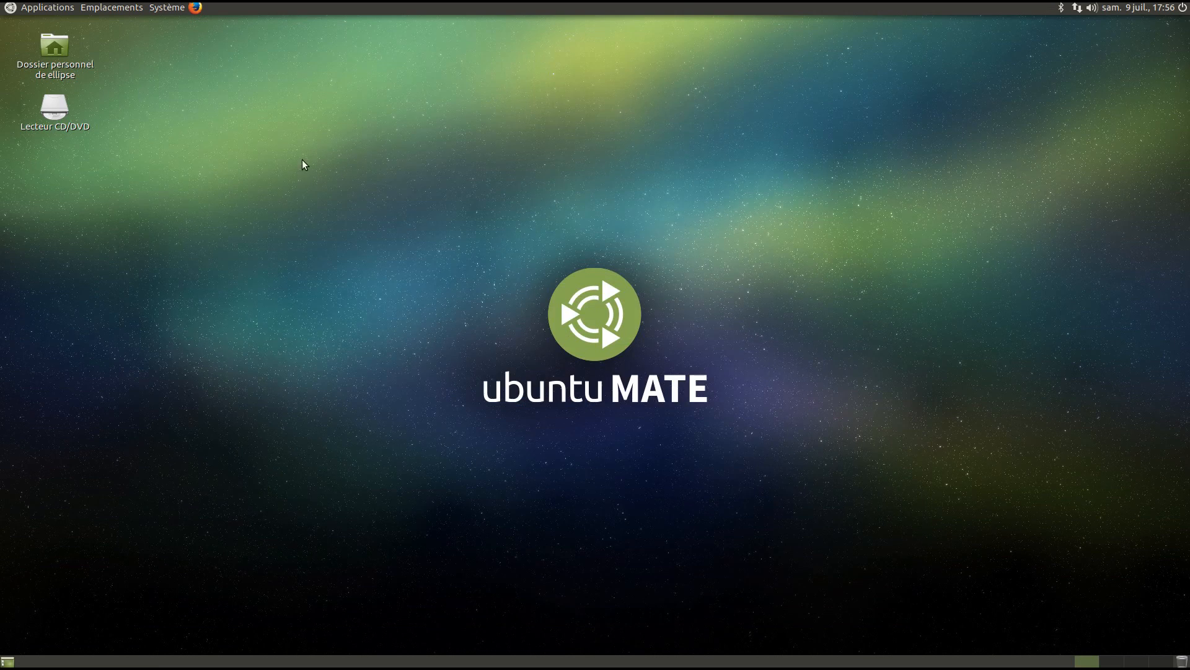
Take the virtual machine out of full-screen mode and return it to its normal window.
mouse_move(465, 665)
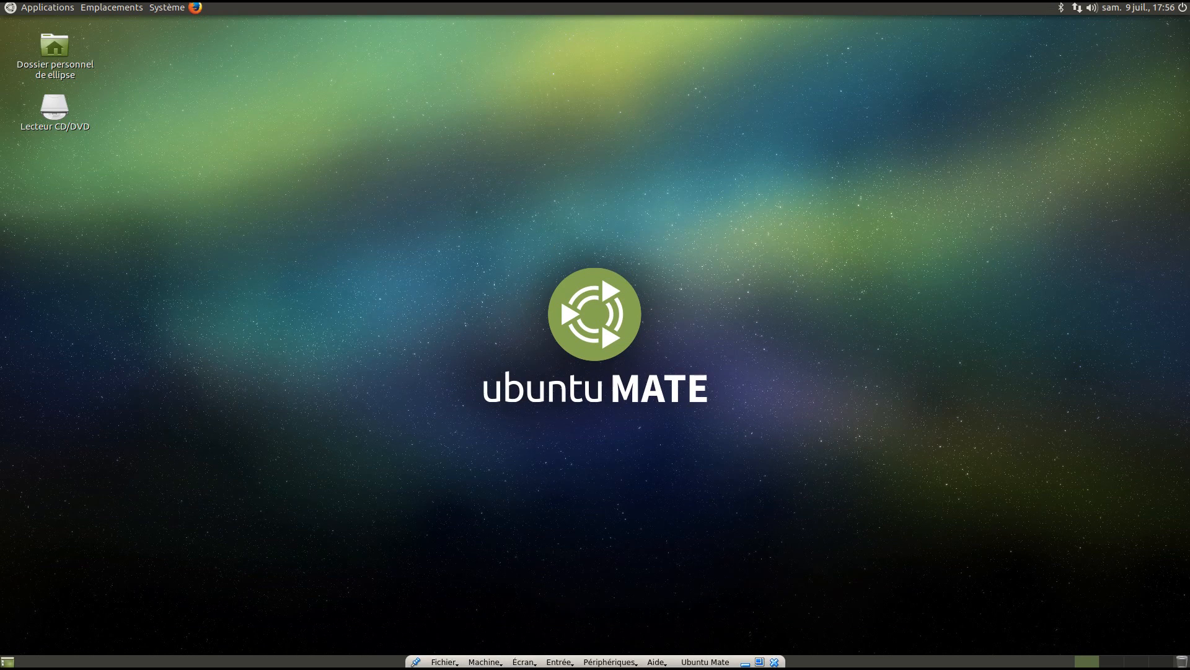
click(524, 661)
click(593, 560)
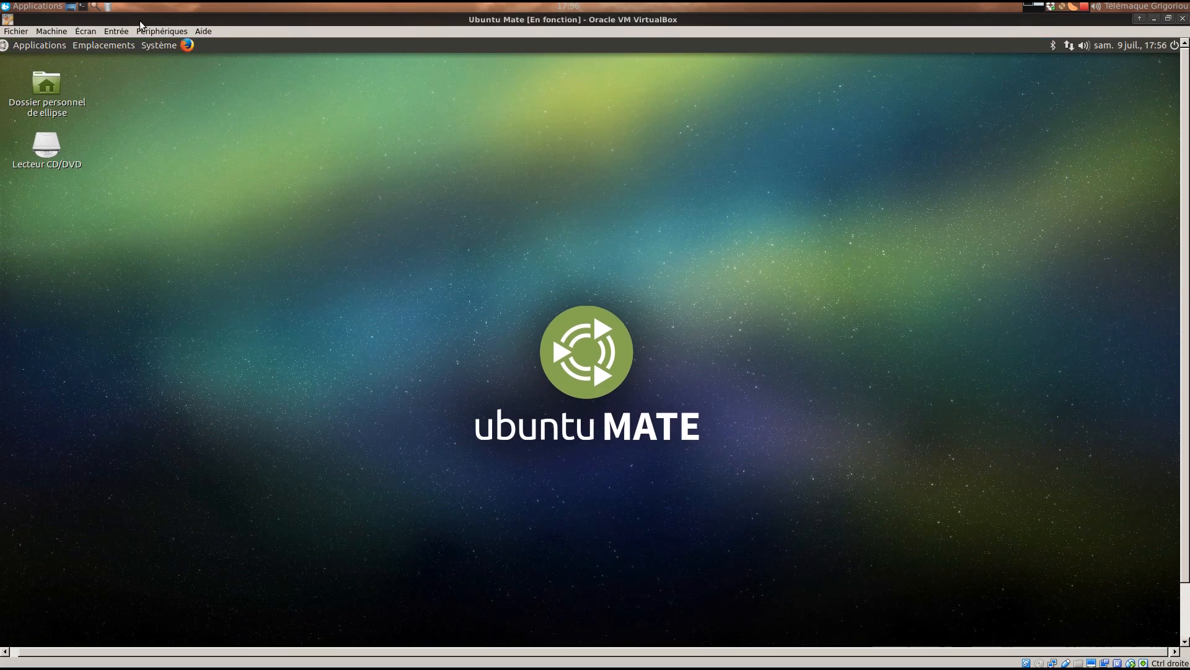
Open the guest's hardware display preferences, apply the 1920 x 998 resolution and keep that configuration.
click(159, 44)
mouse_move(162, 83)
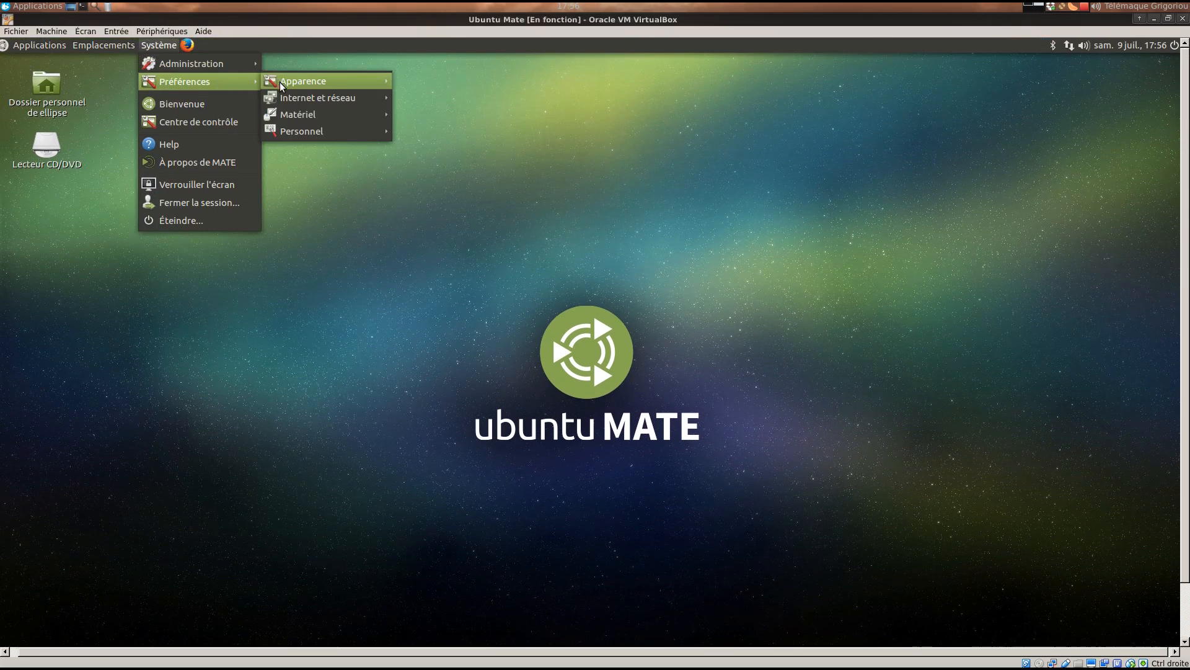
mouse_move(338, 72)
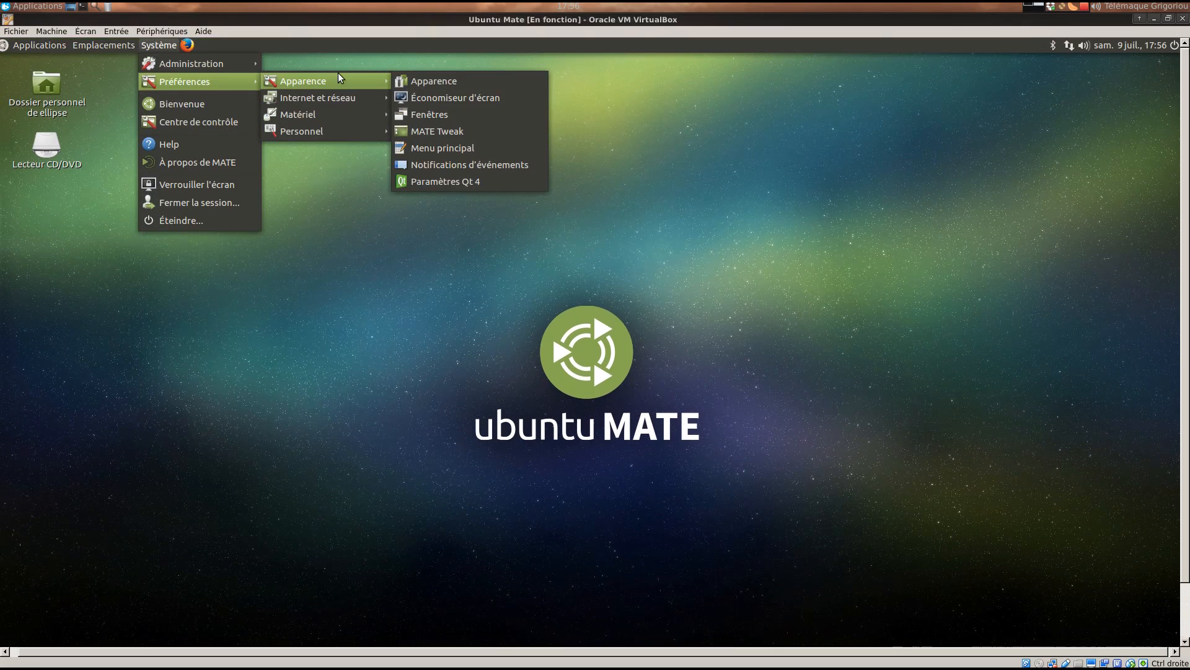
mouse_move(339, 114)
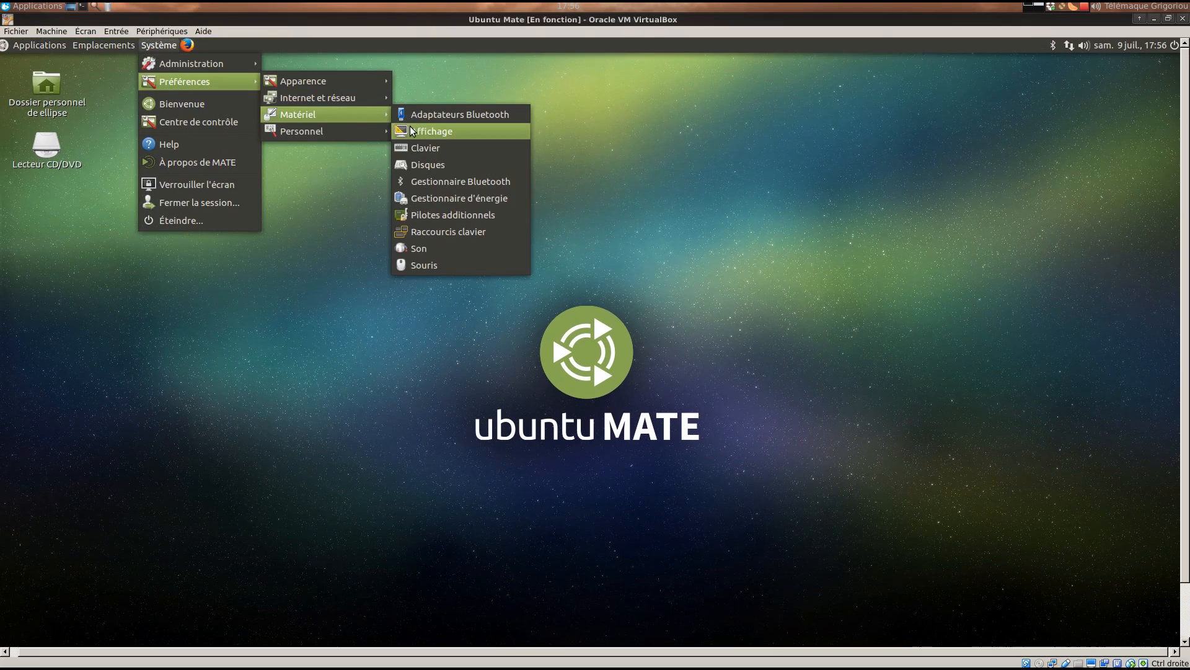
click(411, 126)
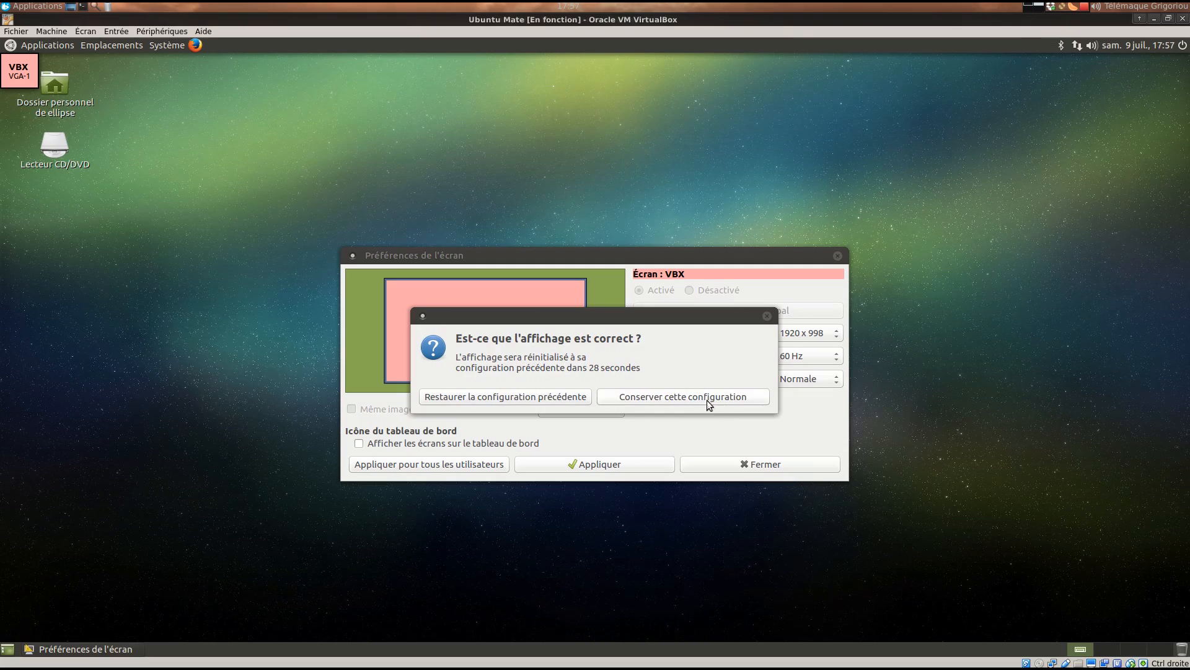
click(708, 400)
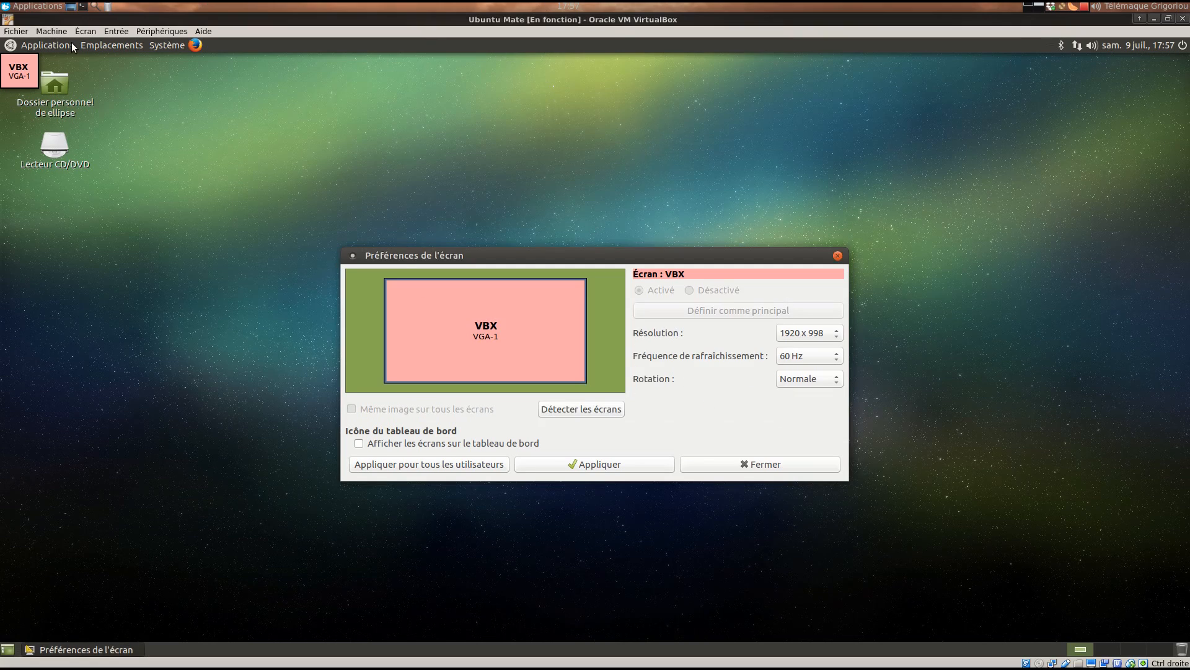
Shut down the Ubuntu MATE guest system, confirming the power-off.
drag(606, 24, 394, 235)
click(1183, 46)
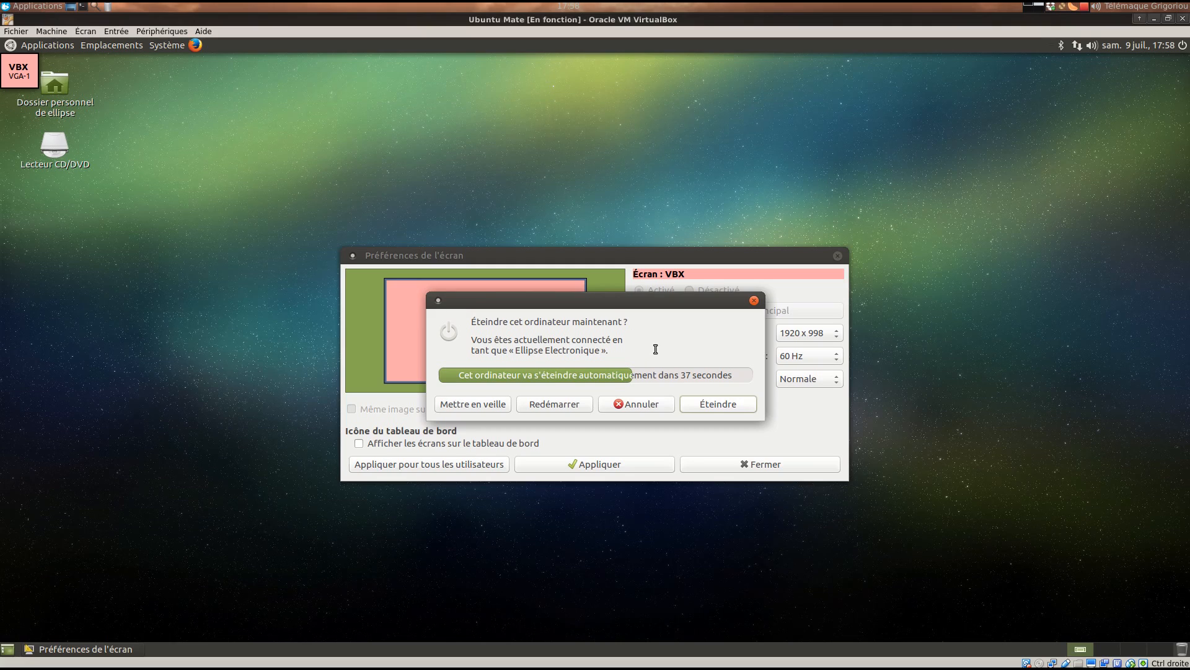
click(746, 402)
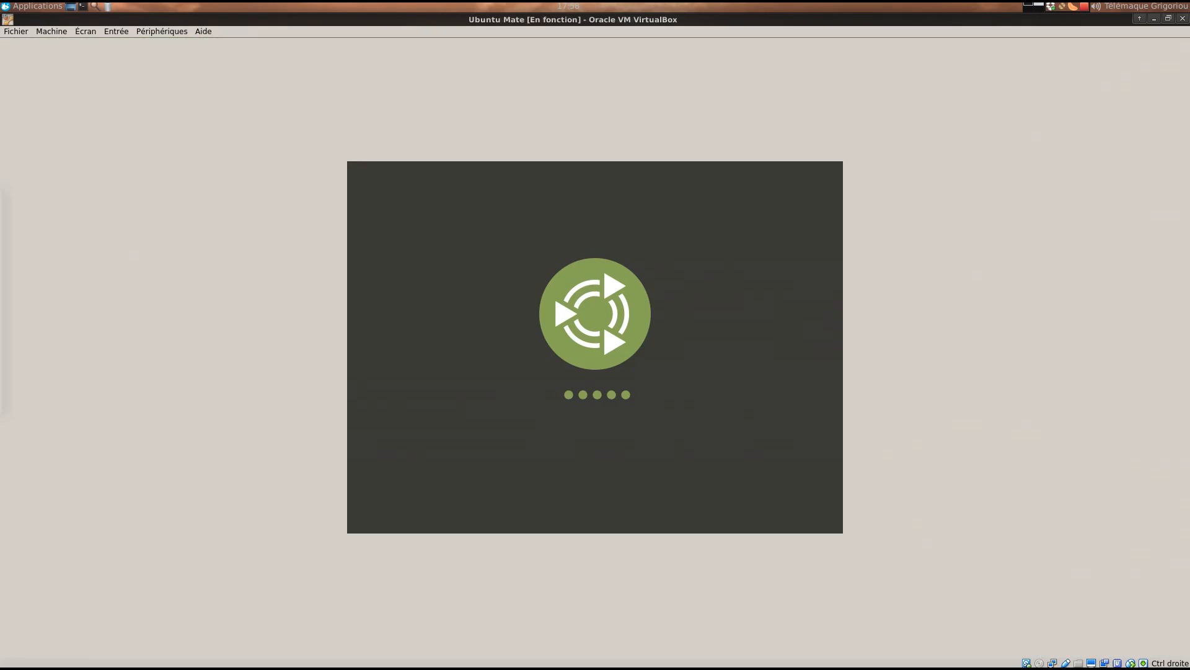